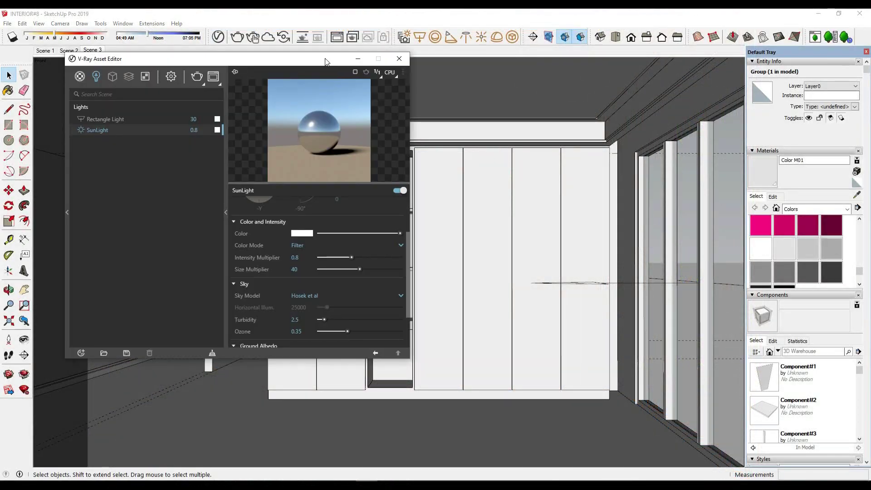
Move the V-Ray Asset Editor, showing the SunLight settings, into position beside the model.
left_click_drag(261, 59, 514, 65)
Add the burled_cherry and Estate_Harvest_Oak library materials to the model.
left_click(163, 215)
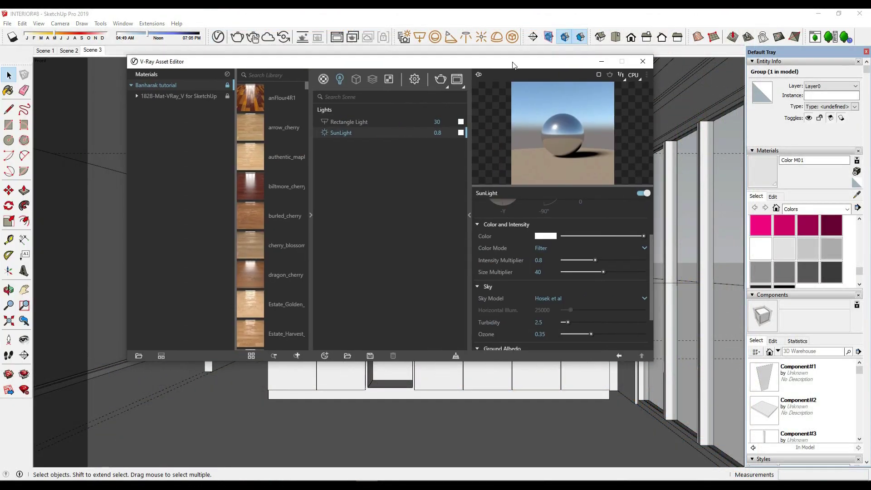
left_click_drag(255, 216, 398, 225)
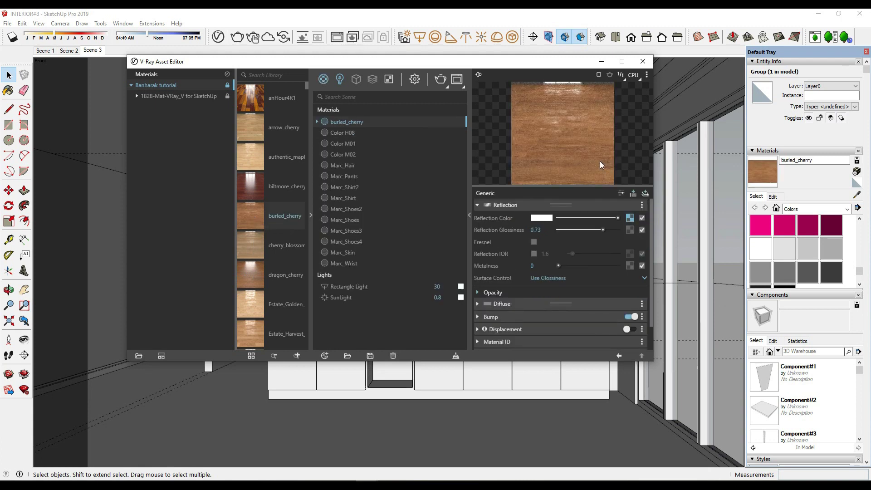
middle_click_drag(545, 386, 421, 397)
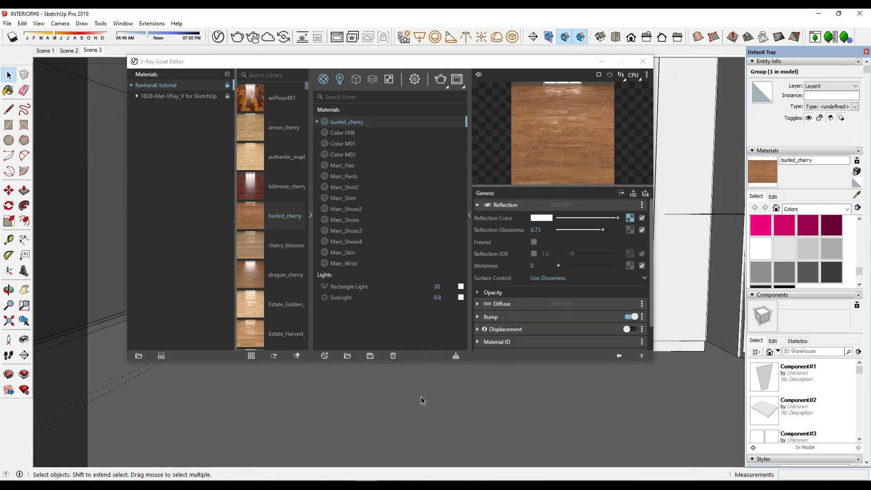
left_click_drag(274, 334, 429, 254)
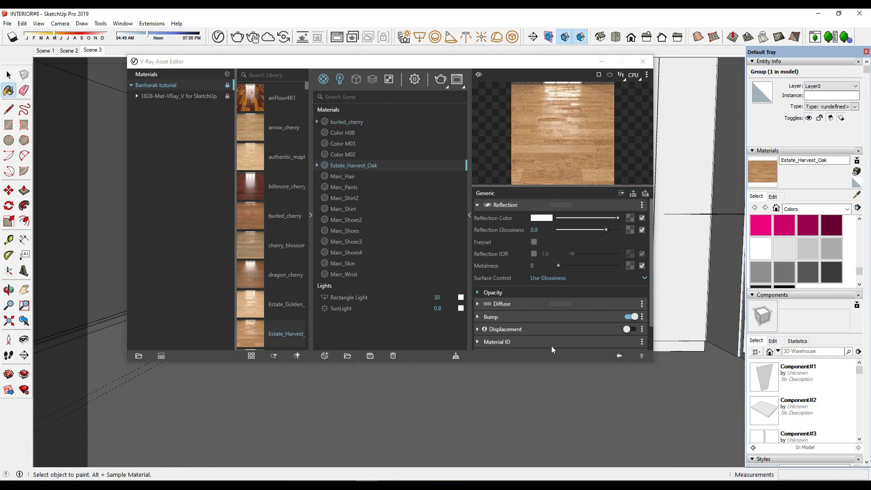
Paint the whole floor group with Estate_Harvest_Oak.
key("b")
left_click_drag(487, 67, 267, 65)
key("space")
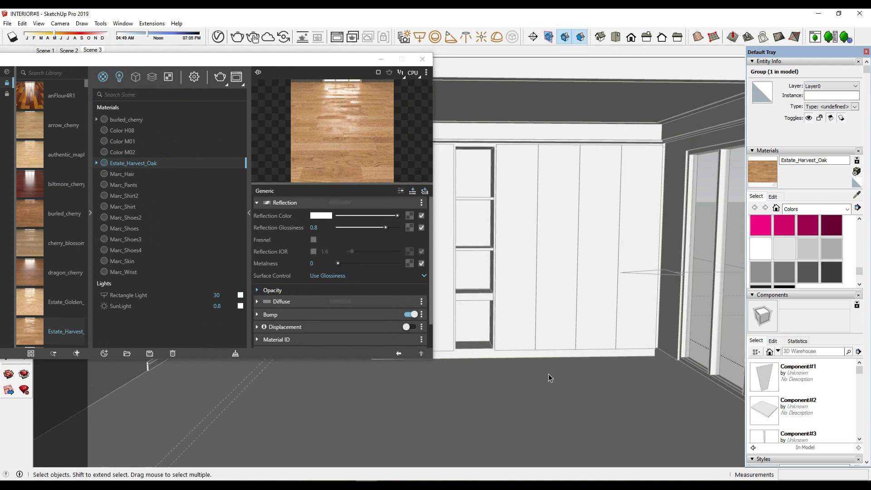
double_click(549, 374)
key("b")
left_click(608, 361)
scroll(522, 370, "up", 3)
key("space")
Set the oak texture width to 2000 mm and check the textured floor.
left_click(773, 196)
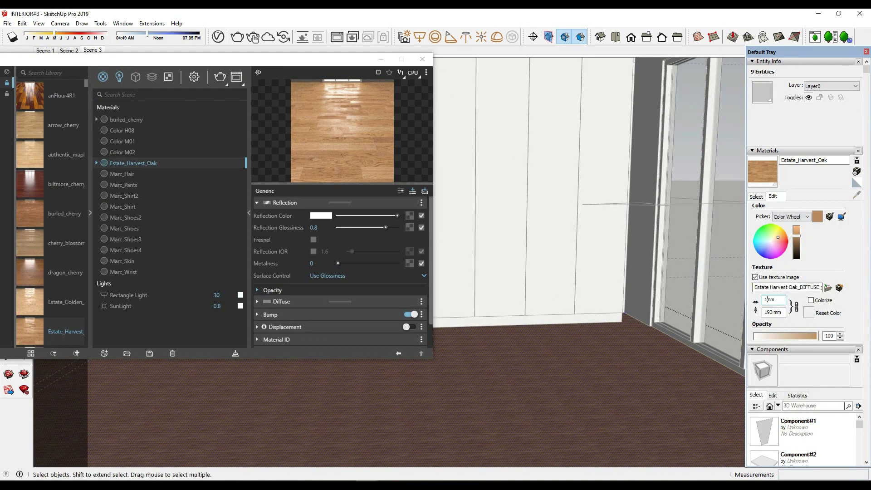
type("200")
key("Return")
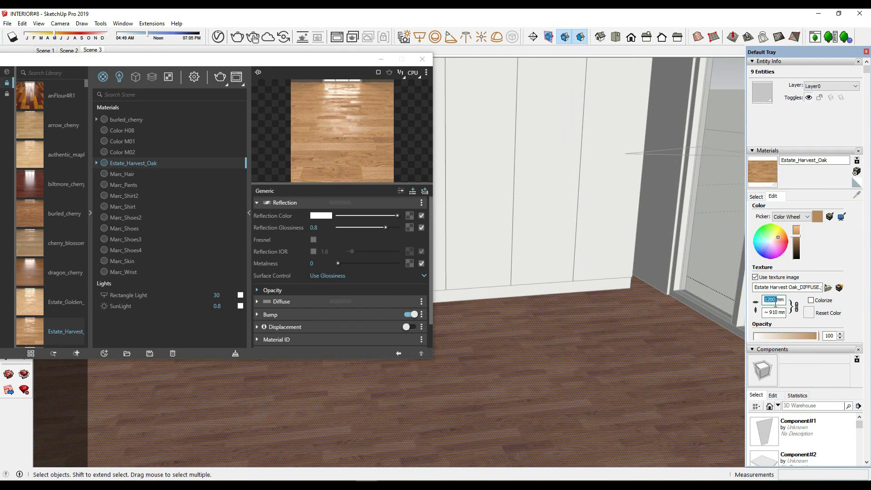
type("0")
key("Return")
scroll(504, 382, "up", 1)
key("t")
left_click(504, 385)
key("space")
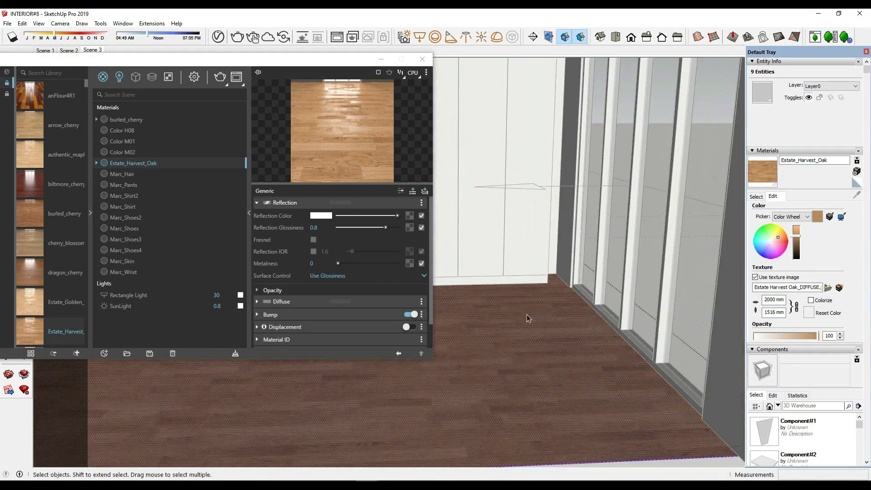
middle_click_drag(570, 366, 702, 262)
Reopen the V-Ray editor, expand 1828-Mat-VRay and add Wood_Planks_B01_100cm to the model.
left_click(92, 50)
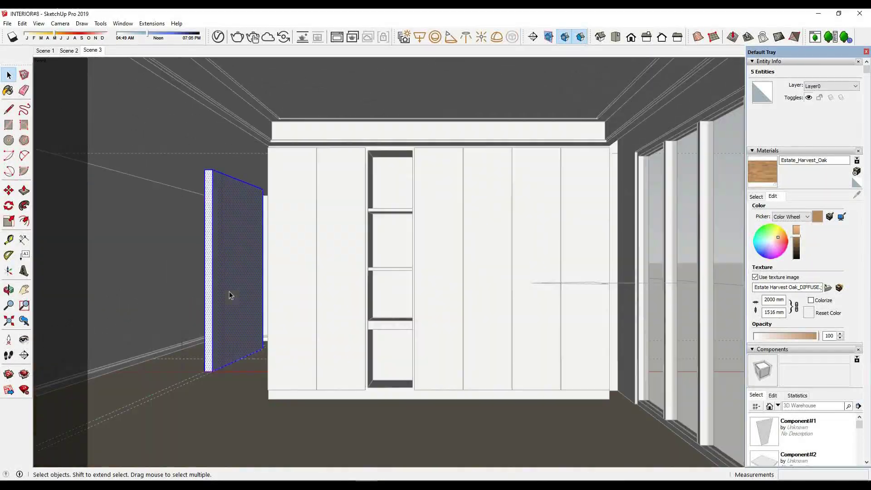
left_click(218, 36)
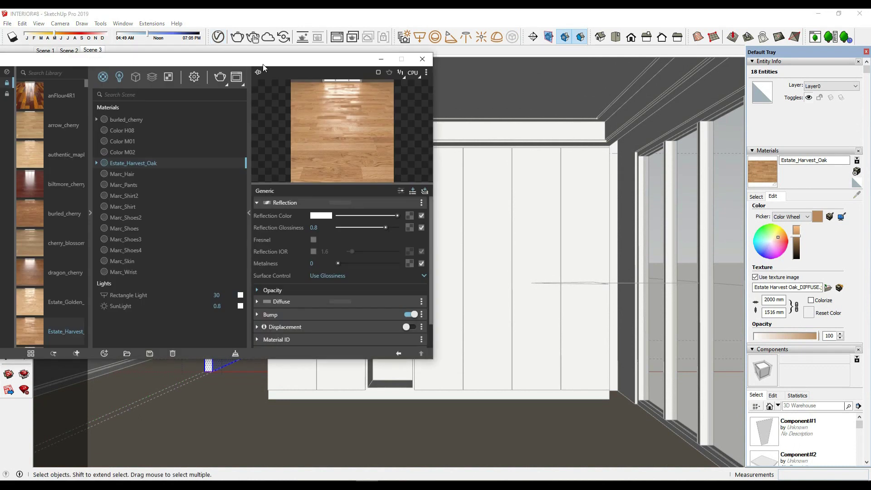
double_click(108, 105)
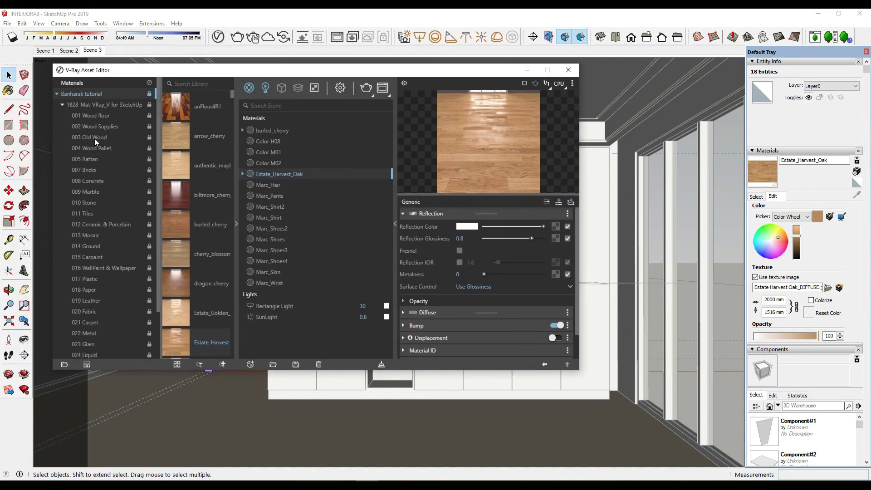
scroll(192, 189, "down", 5)
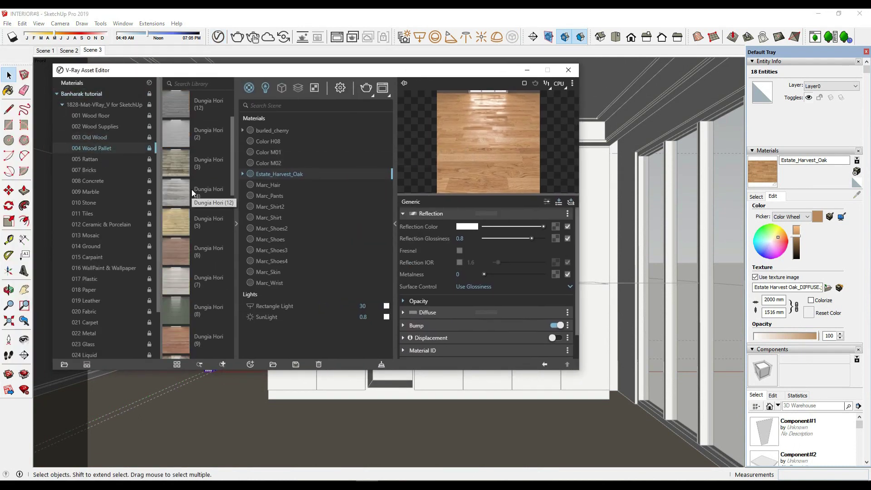
left_click_drag(189, 248, 340, 212)
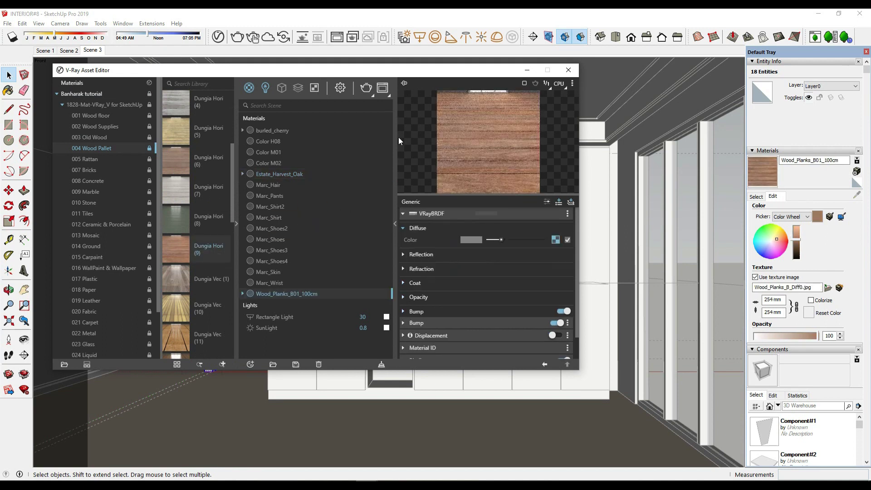
mouse_move(458, 71)
left_mouse_down()
mouse_move(539, 44)
mouse_move(492, 90)
left_mouse_up()
Browse through the Wood Supplies materials in the 1828-Mat-VRay library.
scroll(275, 177, "down", 5)
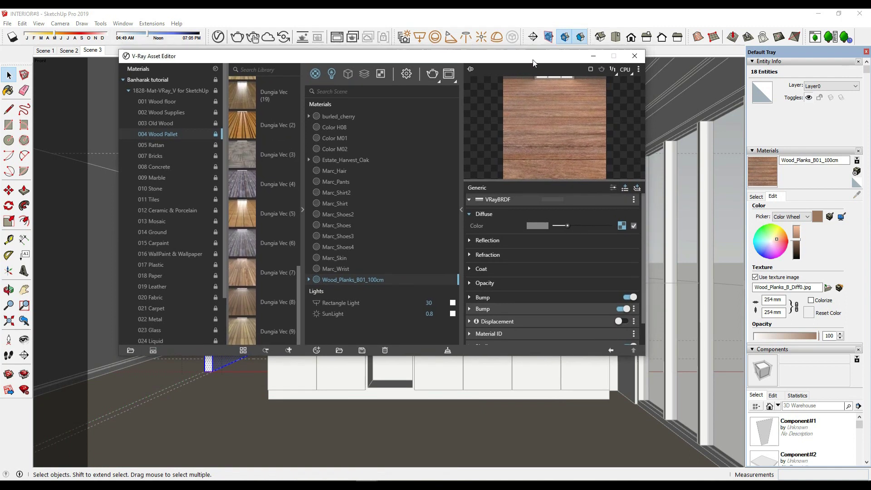
scroll(220, 173, "up", 5)
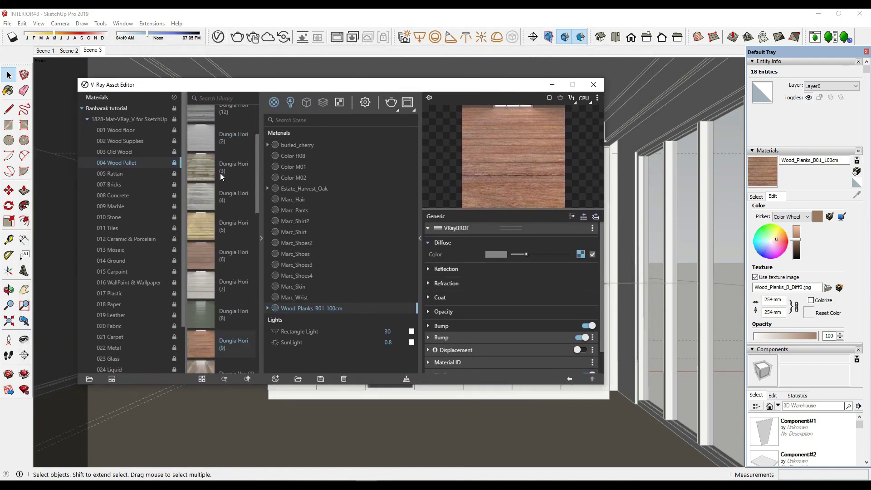
left_click(121, 141)
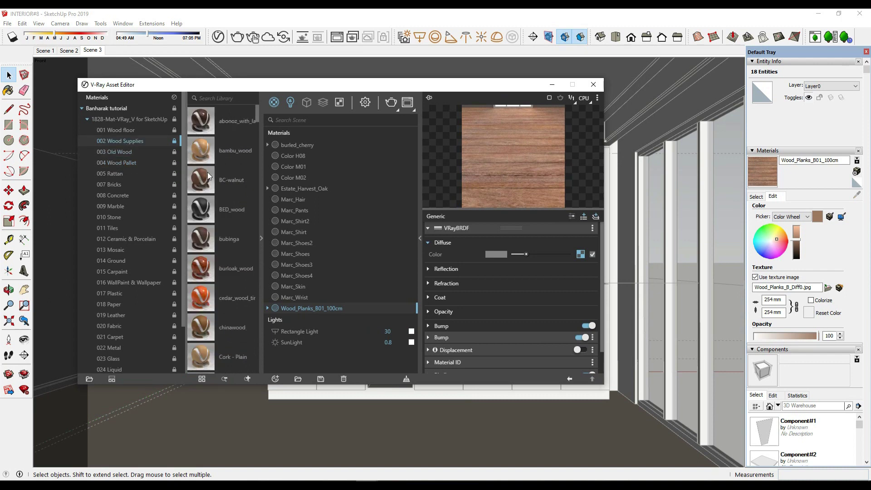
scroll(251, 221, "down", 5)
scroll(250, 222, "down", 2)
scroll(250, 224, "down", 2)
scroll(250, 228, "down", 2)
scroll(250, 228, "down", 2)
scroll(249, 228, "down", 3)
scroll(249, 231, "down", 2)
scroll(247, 233, "down", 3)
scroll(247, 233, "down", 3)
scroll(247, 234, "down", 3)
scroll(247, 234, "down", 4)
scroll(245, 233, "down", 2)
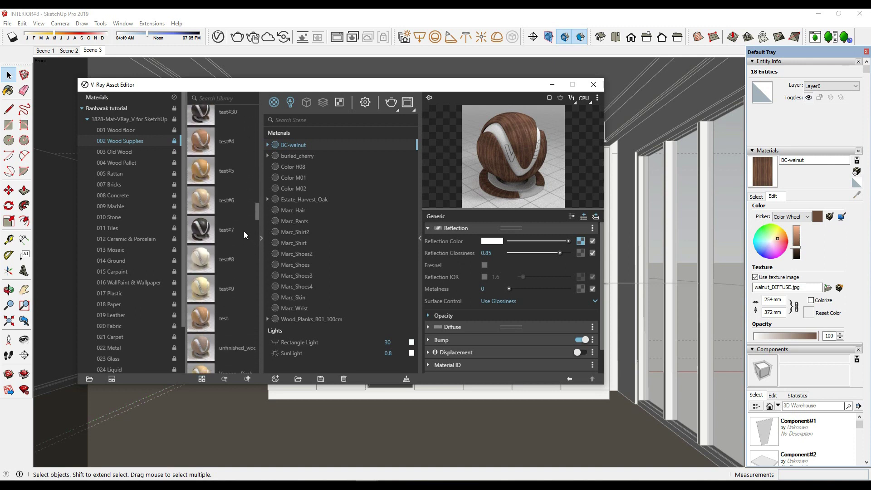
Add Wood_Planks_C01_100cm from Wood Pallet, plus another Wood_Planks_B01_100cm copy.
left_click(124, 154)
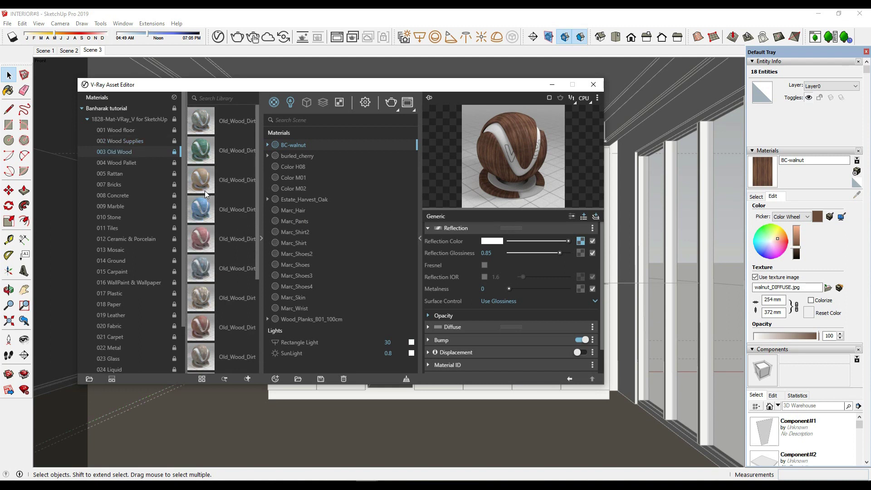
left_click(121, 164)
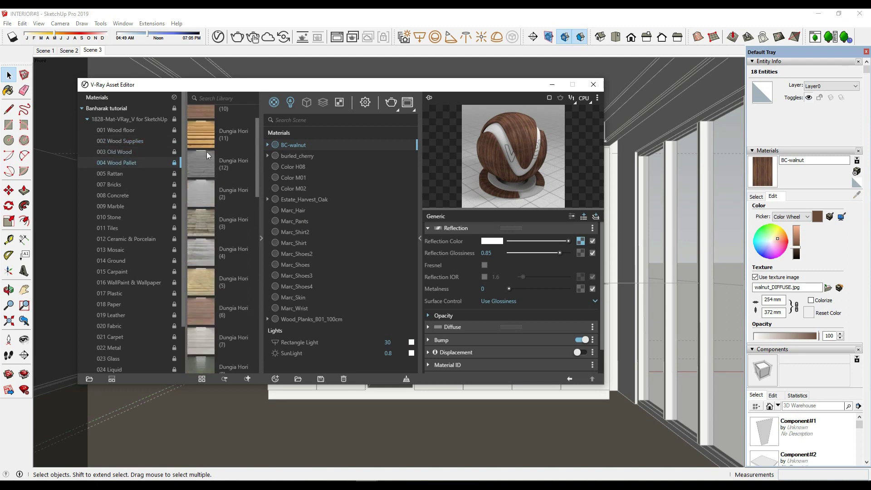
left_click_drag(202, 158, 370, 181)
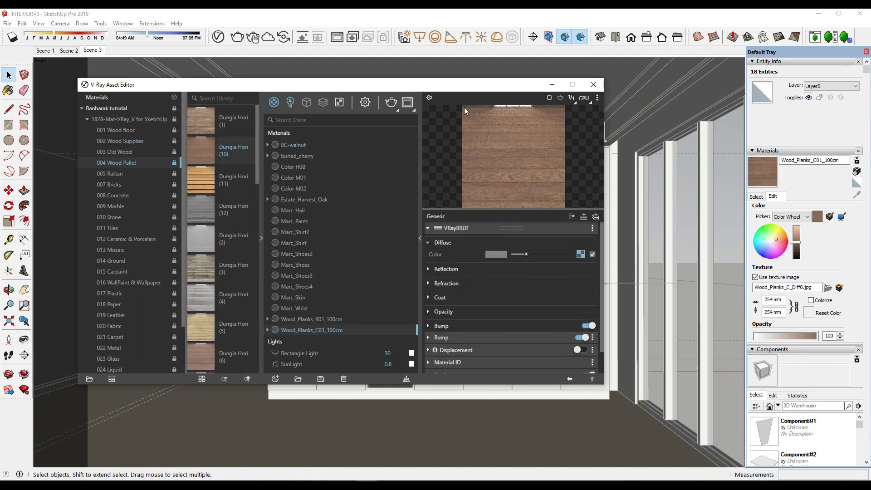
scroll(244, 256, "down", 3)
scroll(241, 255, "down", 3)
left_click_drag(198, 131, 374, 200)
Paint the left panel with Wood_Planks_B01_100cm#1 and size its texture to 1200 mm.
left_click_drag(510, 86, 291, 315)
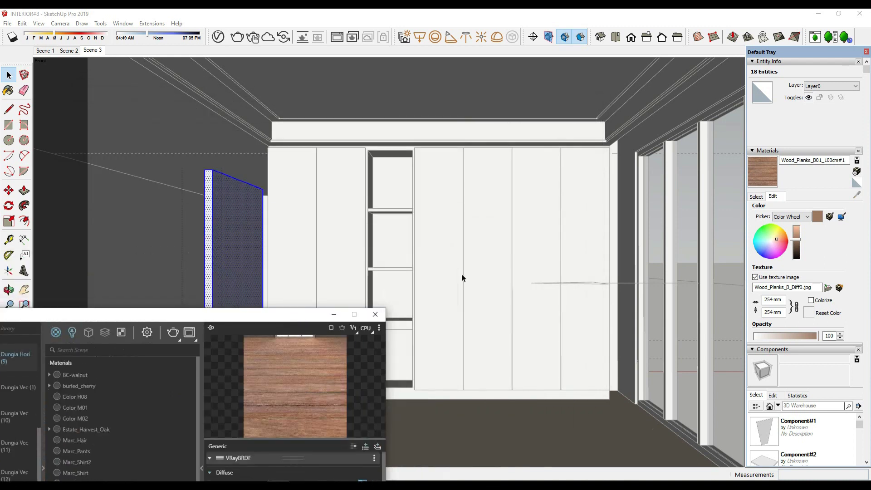
left_click(230, 231)
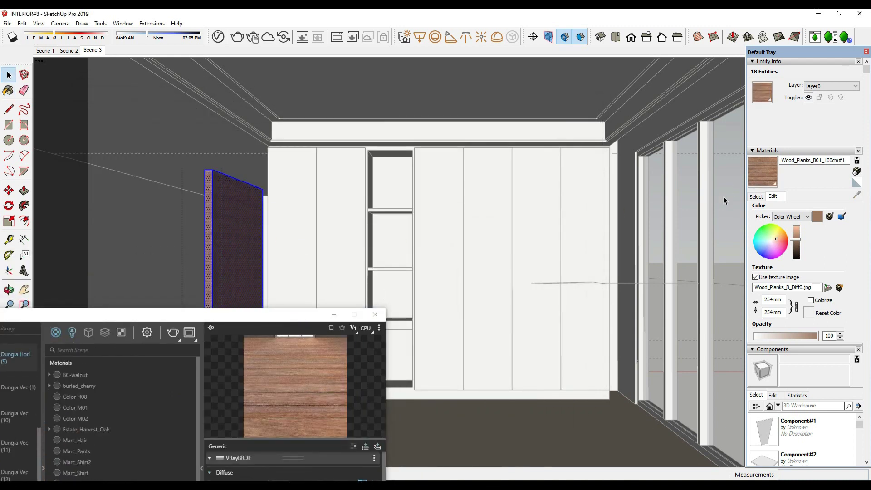
type("2500")
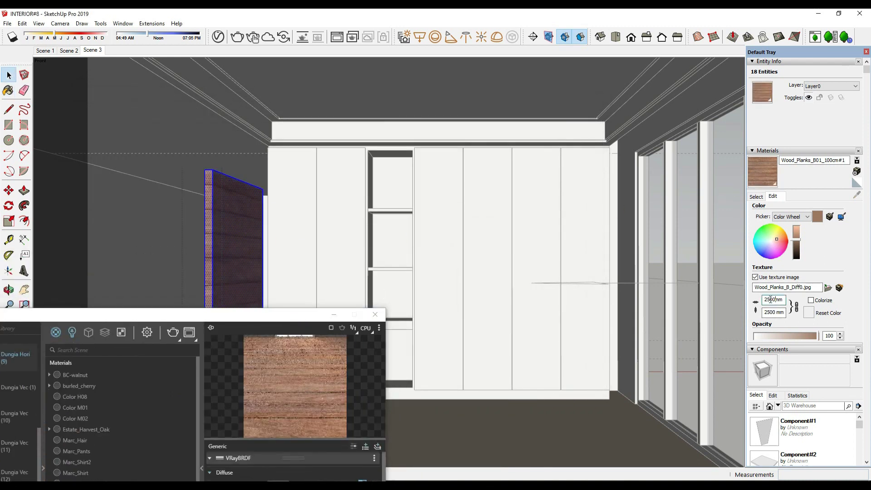
type("500")
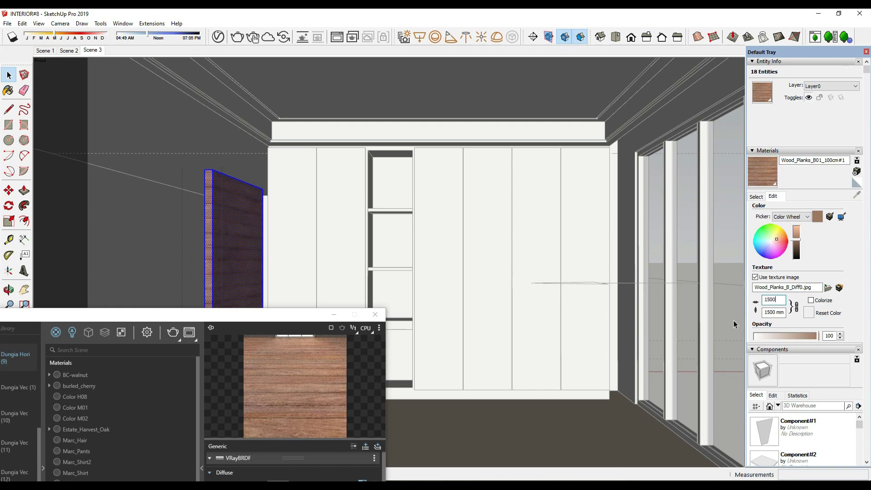
left_click(376, 315)
scroll(211, 313, "up", 3)
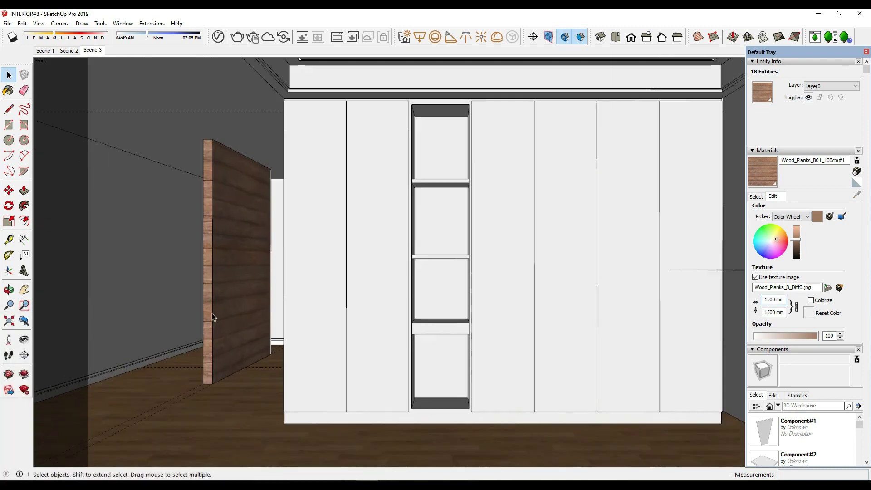
type("12")
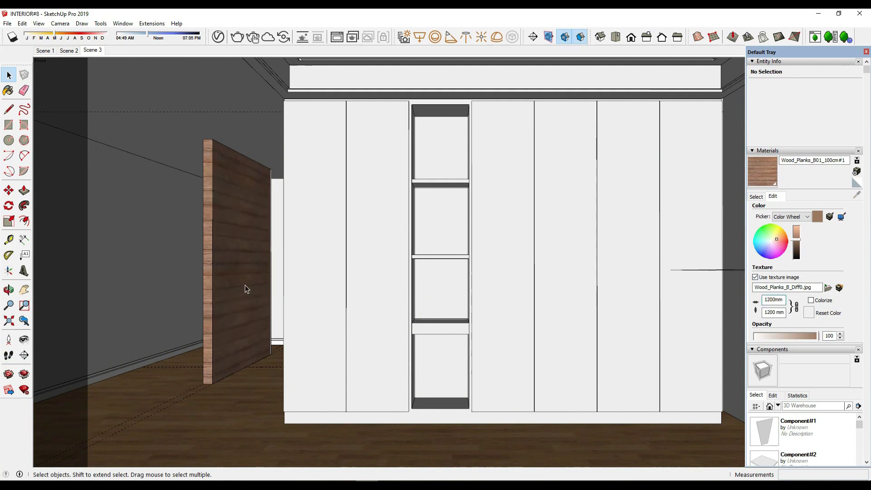
Rotate the panel's wood texture 90 degrees so the planks run vertically.
left_click(246, 289)
right_click(238, 287)
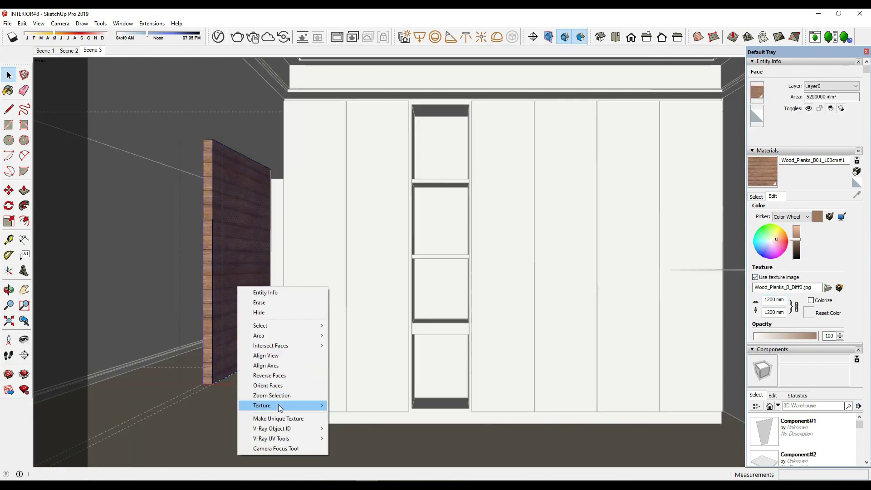
left_click(345, 405)
right_click(234, 308)
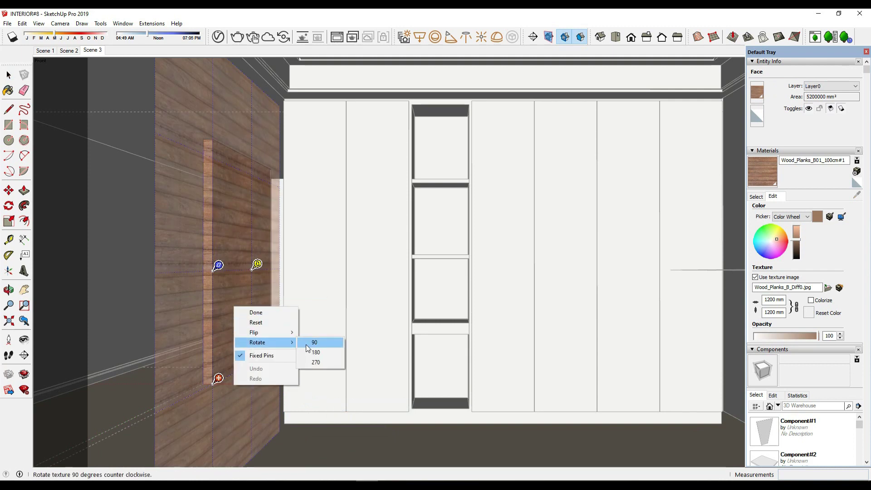
left_click(307, 343)
right_click(236, 299)
left_click(249, 304)
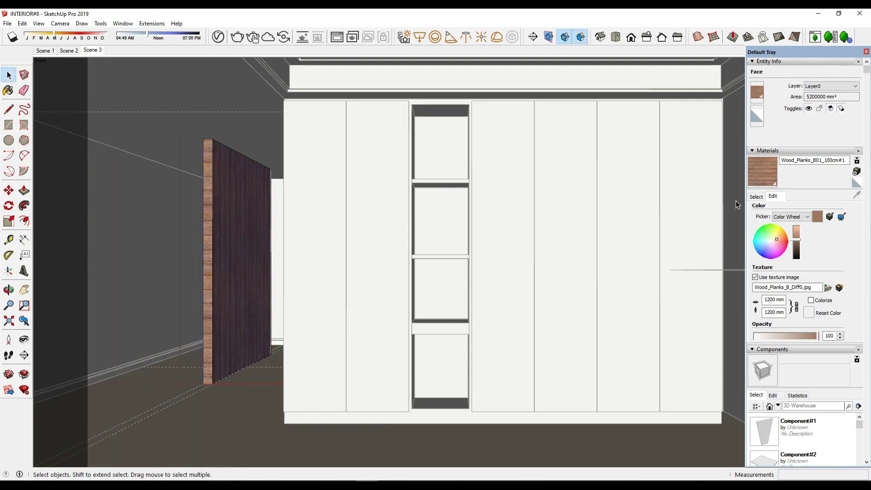
Return to the material swatches and orbit to the panel's narrow edge.
left_click(757, 197)
key("b")
scroll(220, 251, "up", 3)
mouse_move(203, 216)
middle_mouse_down()
mouse_move(247, 239)
mouse_move(222, 239)
middle_mouse_up()
key("space")
Enter and exit texture positioning on the panel's edge face without changes.
right_click(222, 239)
mouse_move(265, 359)
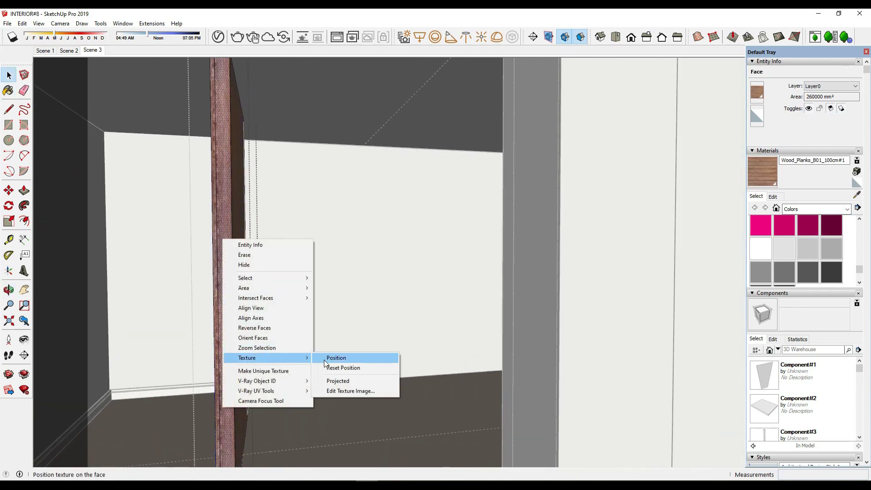
left_click(325, 362)
right_click(219, 307)
left_click(232, 313)
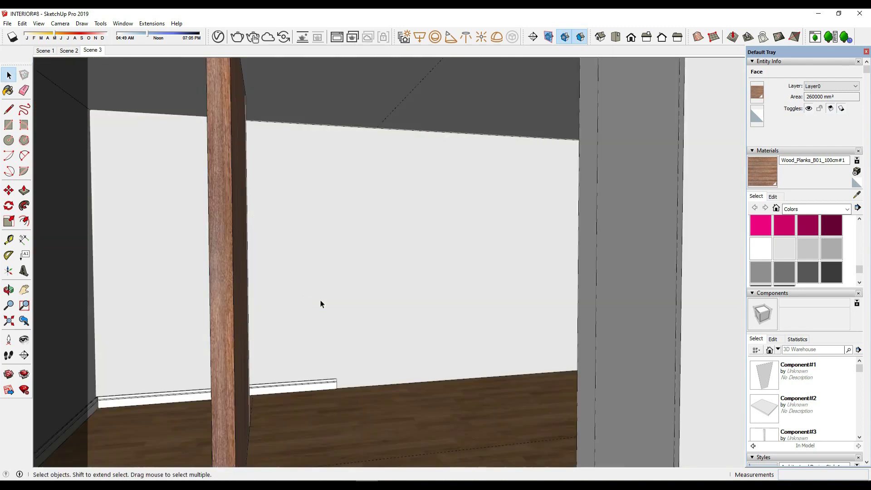
Orbit toward the wardrobe and zoom in on the wooden board's base.
middle_click_drag(320, 304, 257, 302)
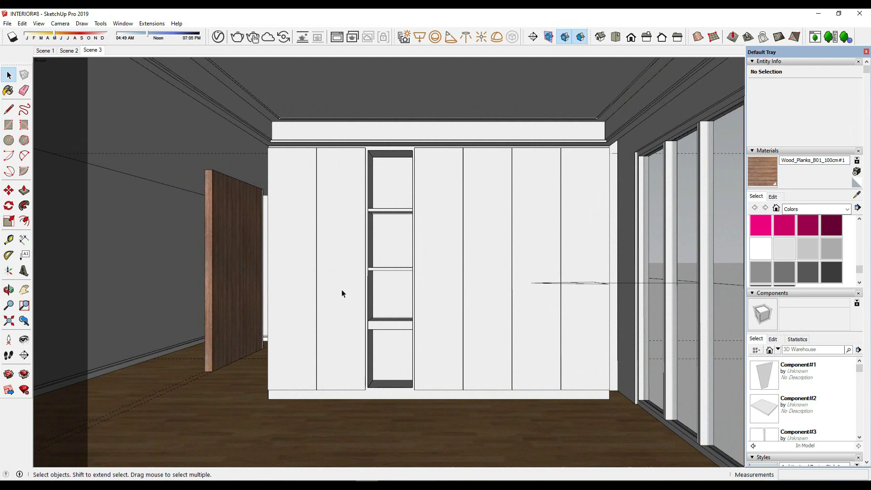
scroll(218, 372, "up", 3)
scroll(228, 366, "up", 2)
scroll(229, 366, "up", 2)
scroll(229, 366, "up", 2)
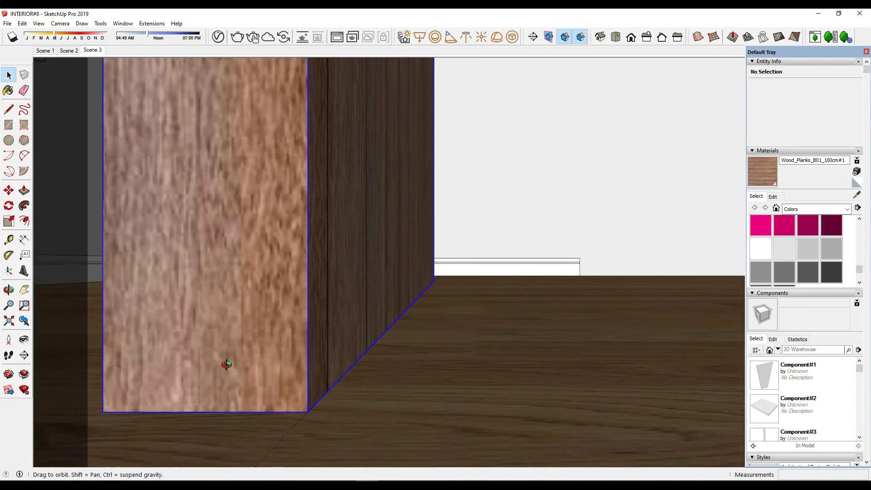
scroll(228, 366, "up", 3)
scroll(245, 388, "up", 2)
Draw a 2-point arc across the board's base, redrawing it after a misplaced first try.
scroll(245, 388, "up", 2)
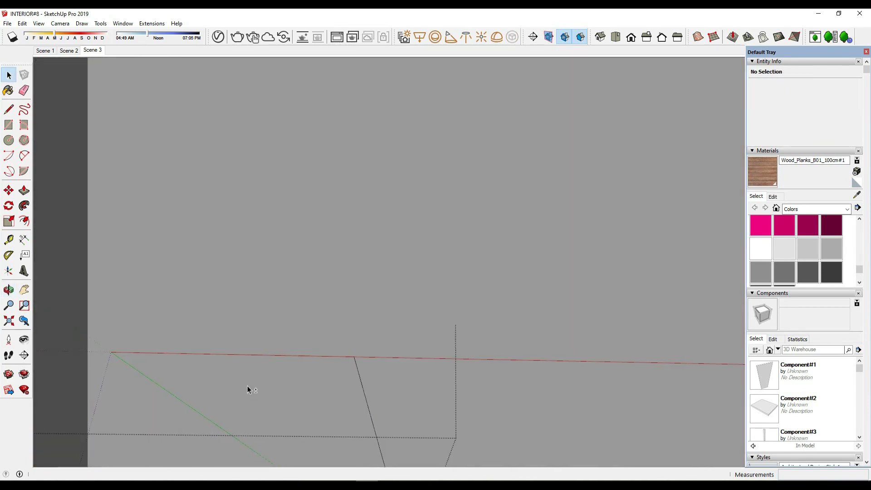
key("a")
left_click(191, 408)
left_click(367, 403)
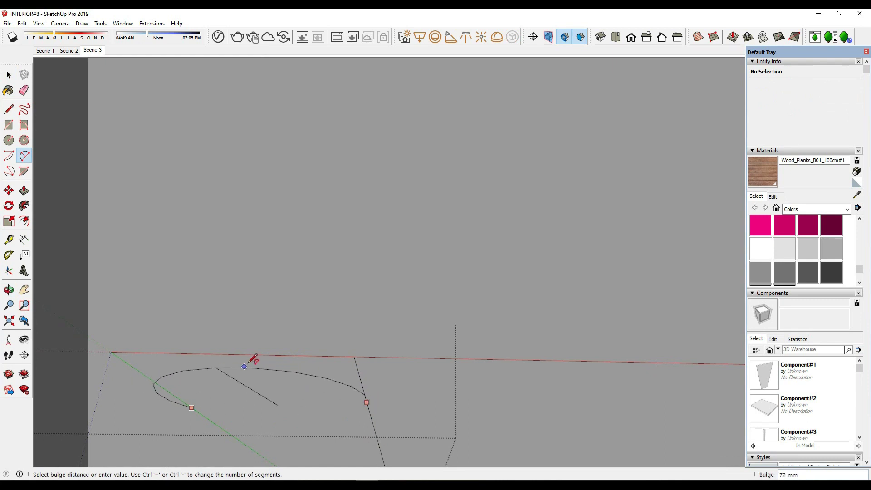
key("space")
key("a")
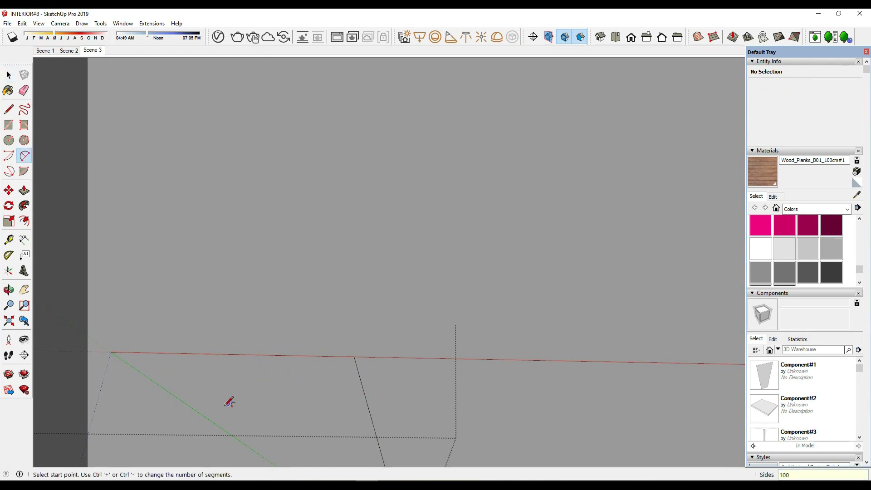
left_click(179, 399)
left_click(364, 391)
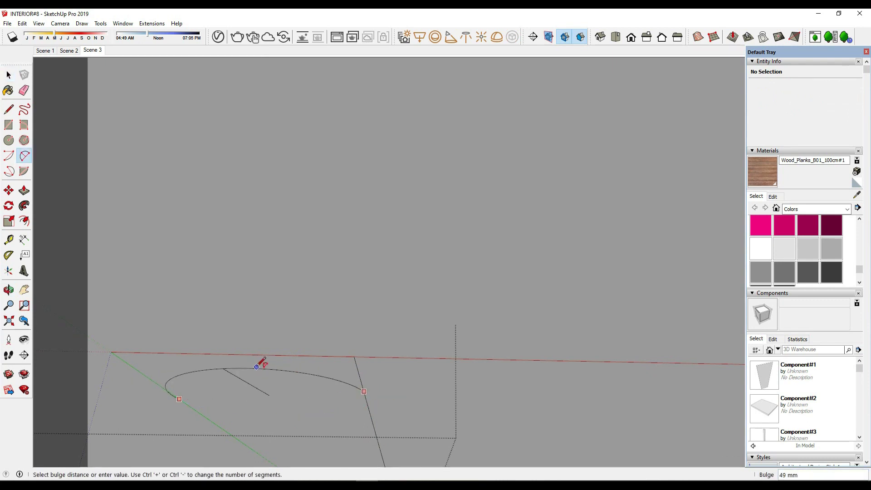
left_click(255, 365)
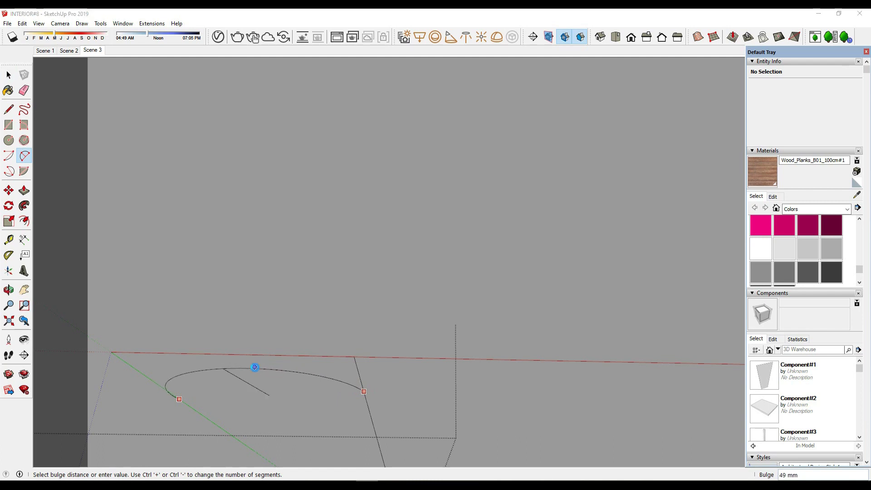
key("space")
Push/pull the arc-shaped face 2600 mm up the full board height.
left_click(290, 368)
middle_click_drag(360, 375, 379, 369)
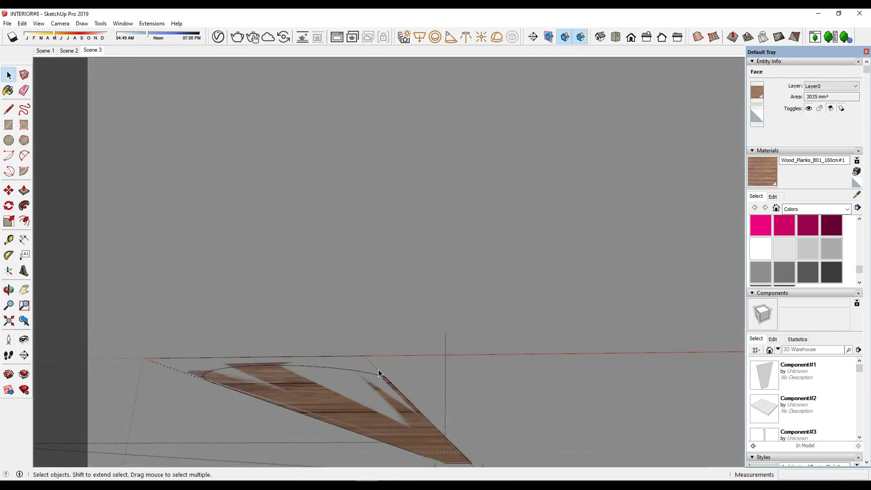
key("p")
left_click(369, 374)
middle_click_drag(360, 326, 333, 295)
scroll(342, 197, "down", 2)
scroll(334, 197, "down", 3)
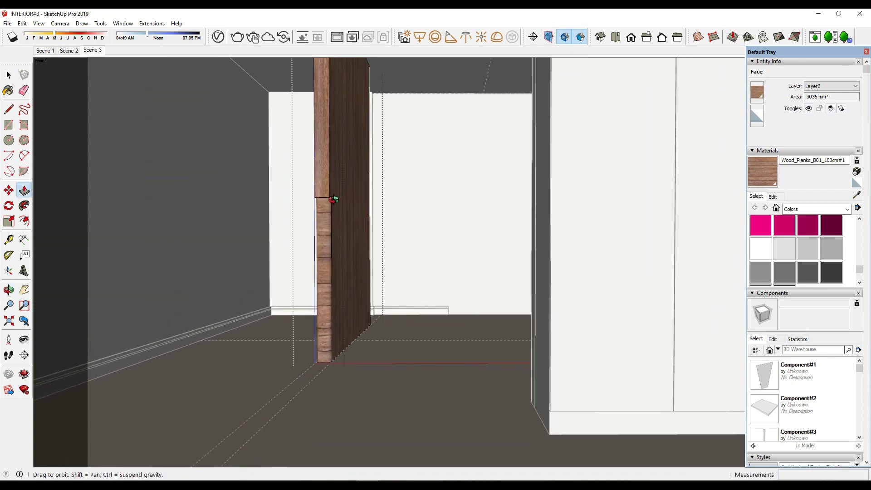
middle_click_drag(335, 196, 352, 162)
left_click(346, 143)
key("space")
Sample the board's wood and paint the rounded edge with it.
mouse_move(354, 243)
middle_mouse_down()
mouse_move(327, 272)
mouse_move(335, 277)
mouse_move(299, 201)
middle_mouse_up()
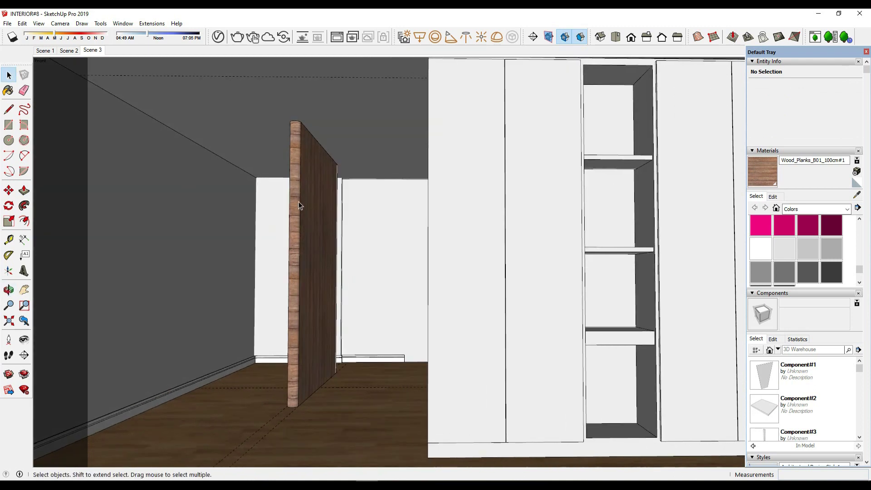
scroll(299, 201, "up", 3)
left_click(819, 221)
scroll(312, 235, "up", 2)
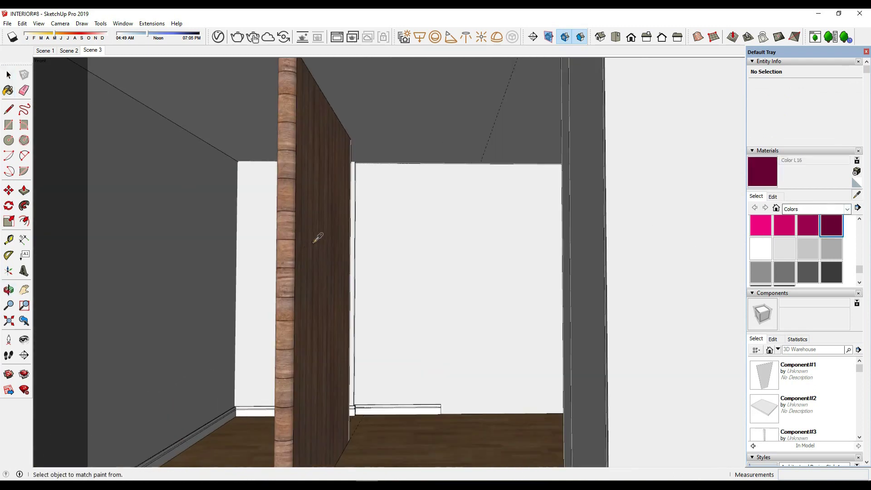
key("space")
left_click(279, 243)
key("b")
left_click(291, 214)
key("space")
middle_click_drag(292, 215, 355, 248)
From Scene 3, paint the left-side wall panel with wood planks, then return to Scene 3.
left_click(92, 51)
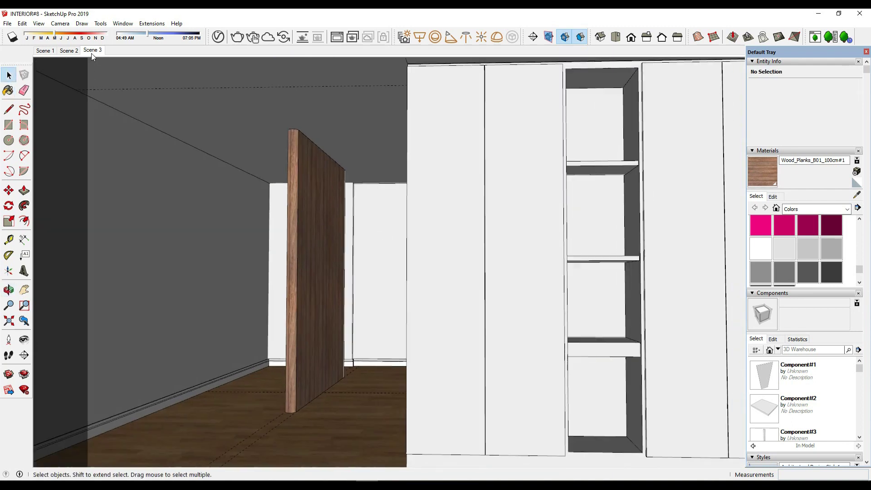
scroll(258, 248, "down", 2)
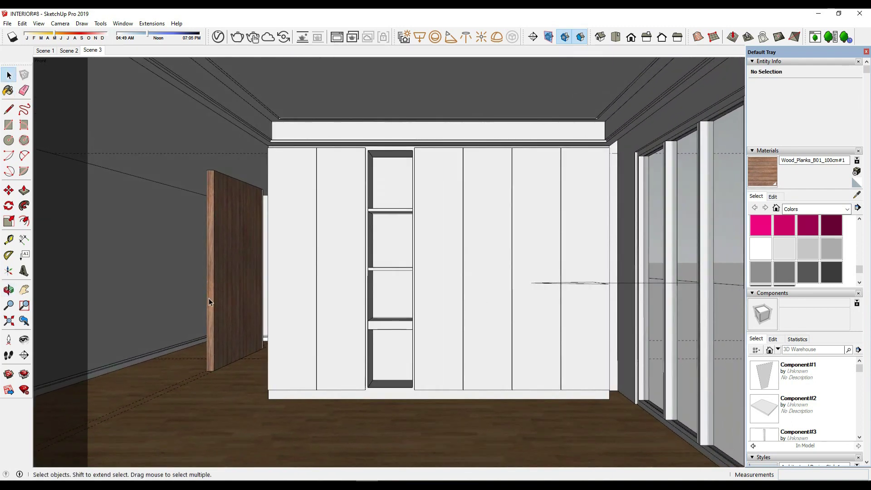
middle_click_drag(209, 298, 179, 315)
left_click(176, 320)
left_click(769, 177)
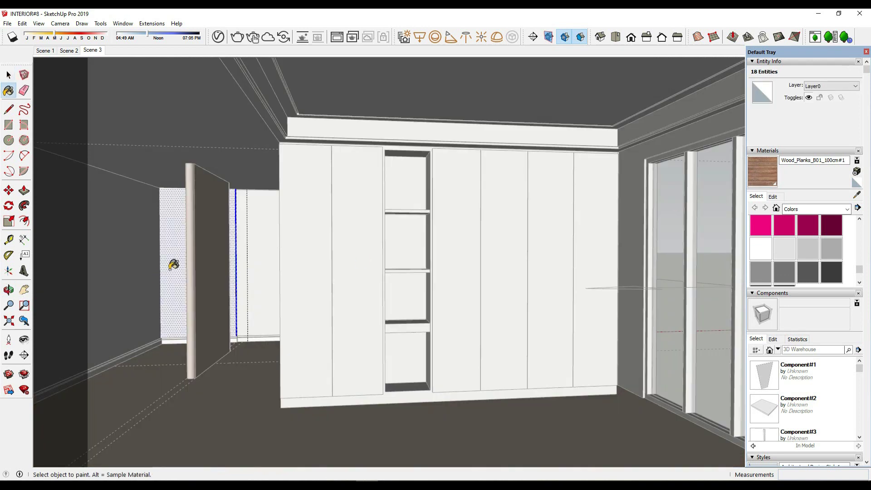
left_click(177, 263)
key("space")
left_click(92, 55)
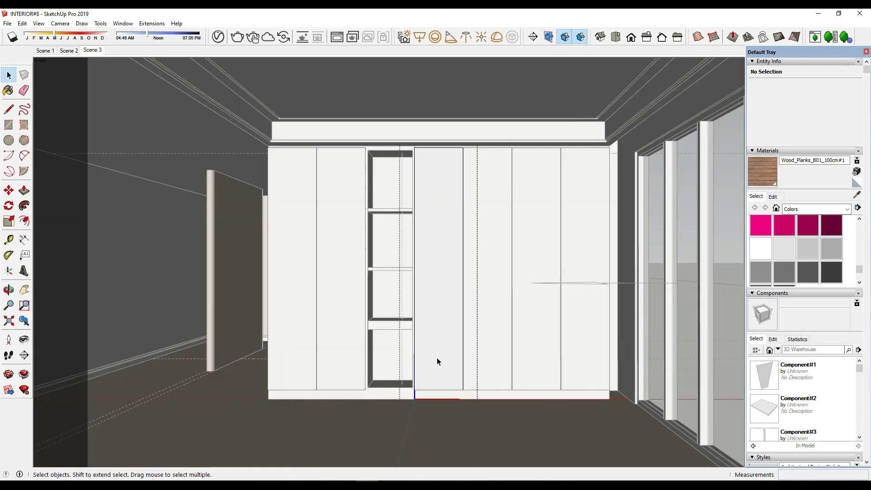
Select the whole wardrobe and pick the dark blue Color I08.
triple_click(437, 362)
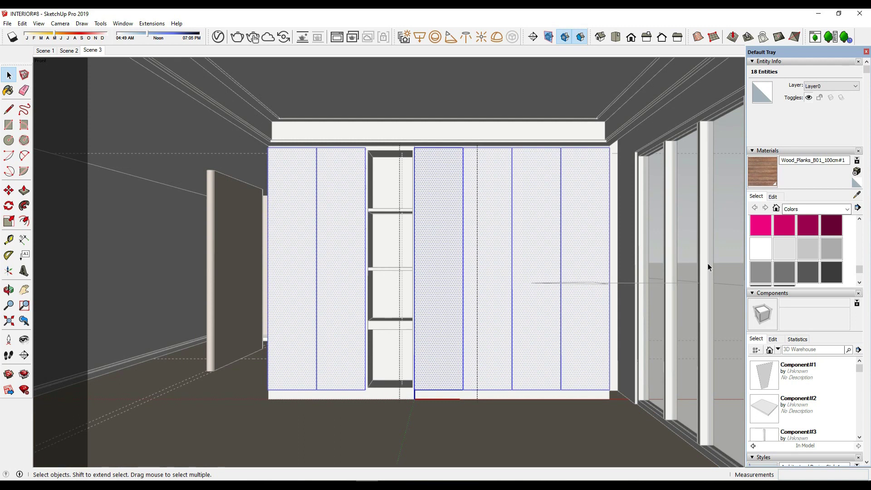
scroll(826, 253, "up", 1)
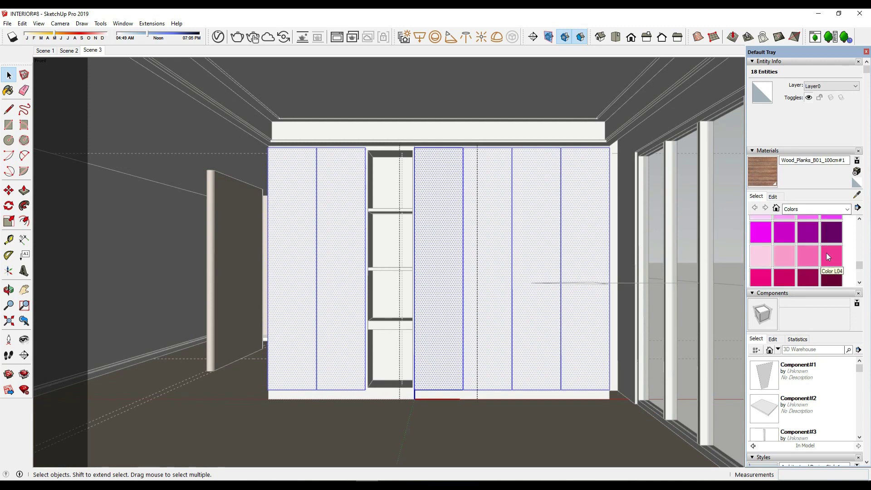
scroll(827, 252, "up", 1)
scroll(856, 255, "up", 2)
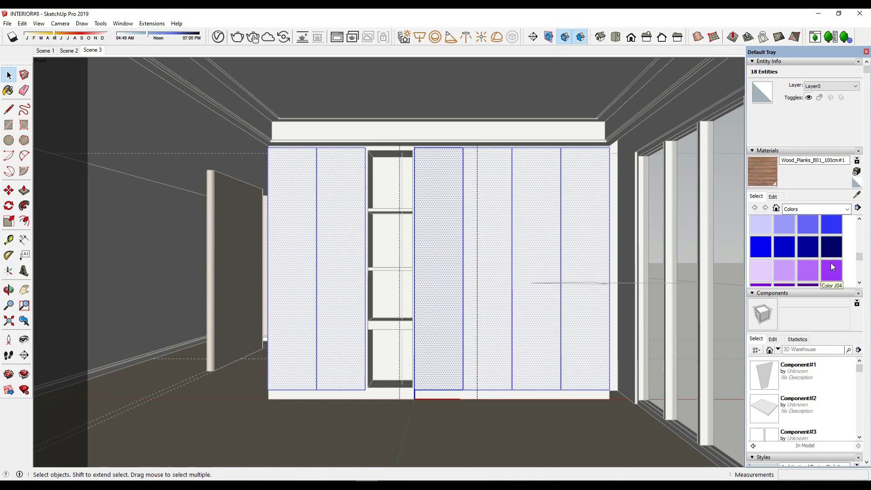
left_click(832, 254)
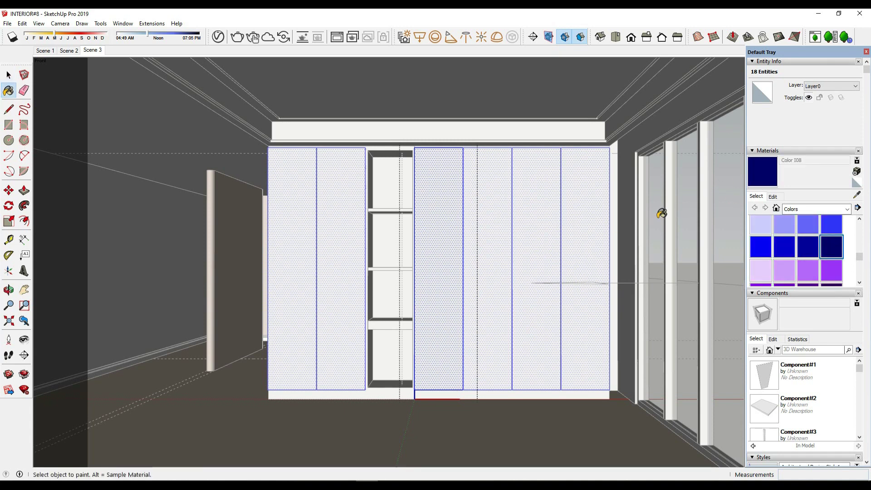
scroll(608, 229, "up", 2)
Switch to the brighter blue Color I04 and paint the selected wardrobe with it.
key("space")
left_click(832, 224)
key("space")
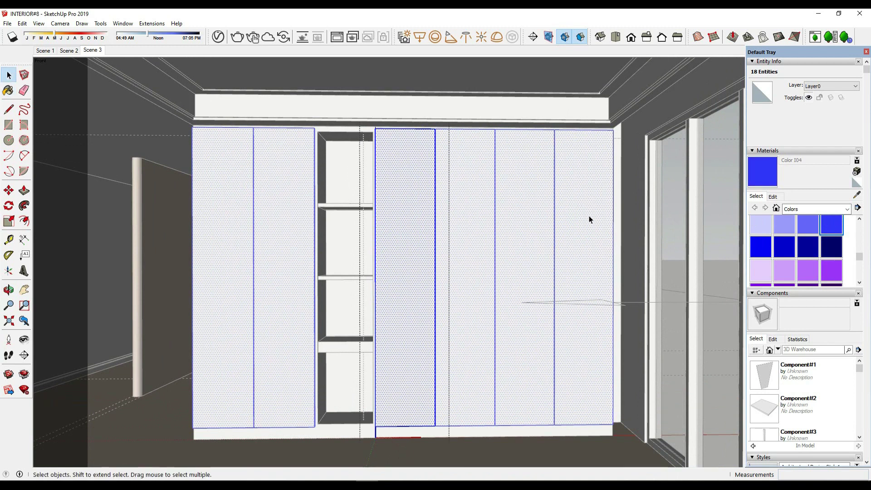
key("b")
left_click(587, 234)
scroll(633, 260, "down", 1)
key("space")
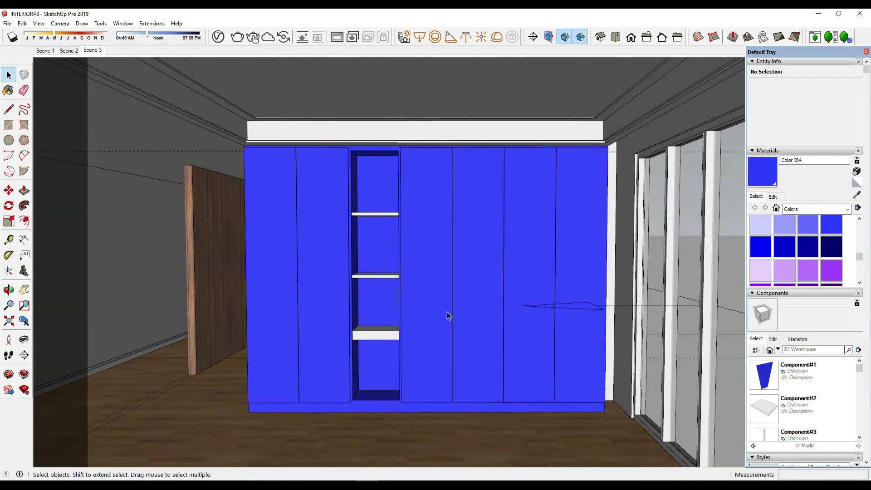
scroll(448, 315, "up", 1)
Set the Color I04 V-Ray material's diffuse colour to light grey.
left_click(218, 37)
left_click_drag(282, 320, 386, 86)
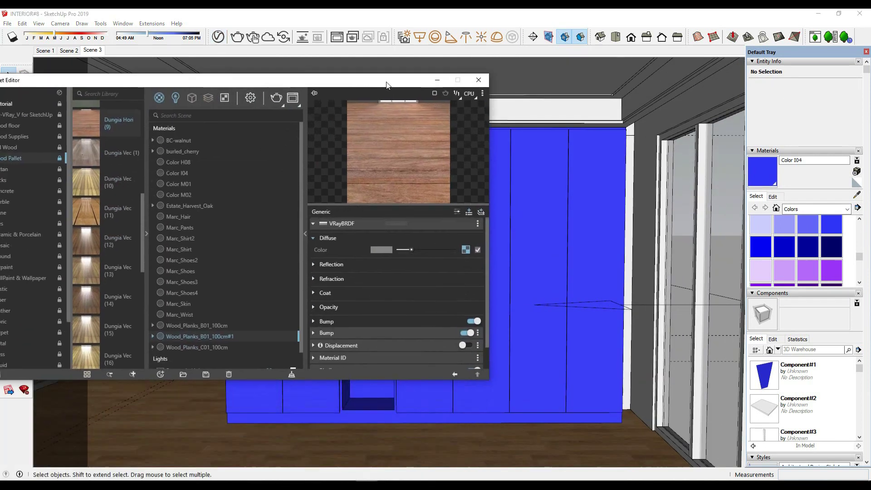
left_click(838, 234)
left_click(556, 262, "alt")
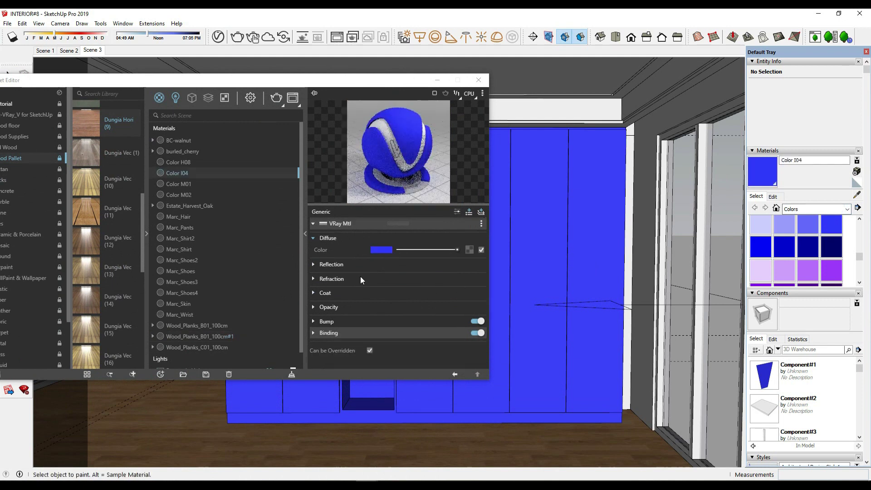
left_click(381, 250)
left_click_drag(336, 194, 291, 188)
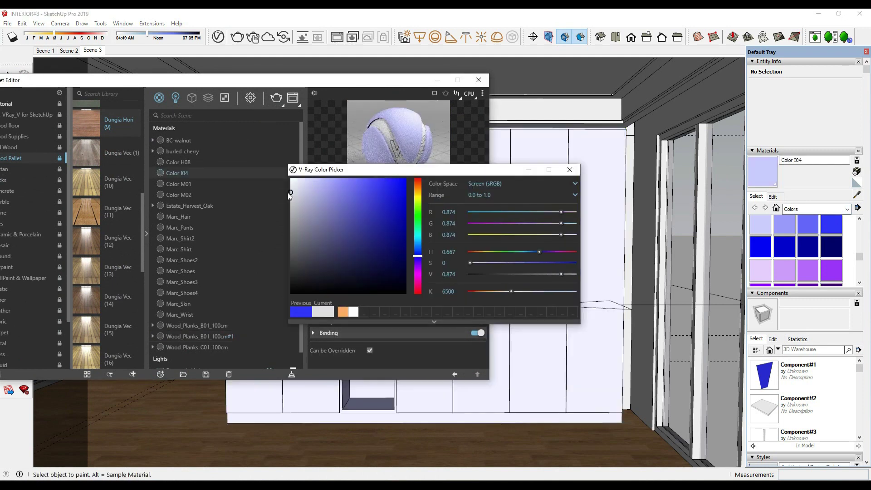
left_click(291, 196)
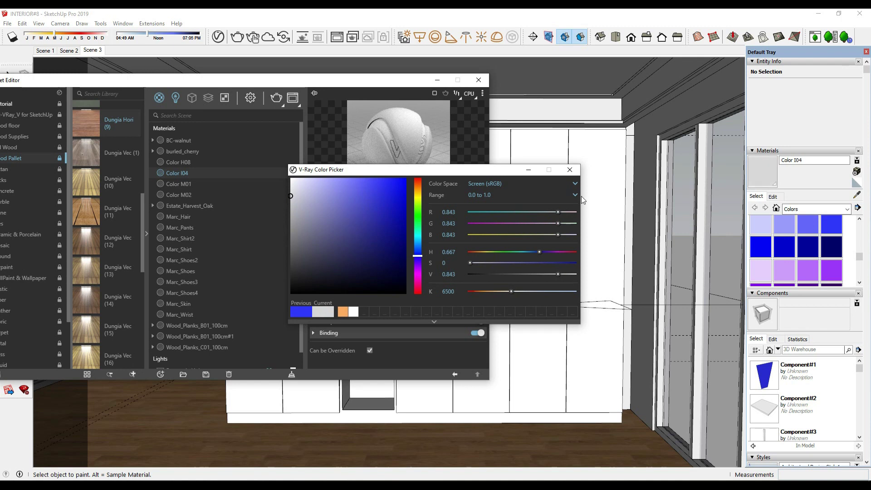
left_click(570, 169)
Give Color I04 0.85 reflection glossiness, Fresnel off, and a slightly darker reflection colour.
left_click(348, 265)
double_click(376, 288)
type("0.")
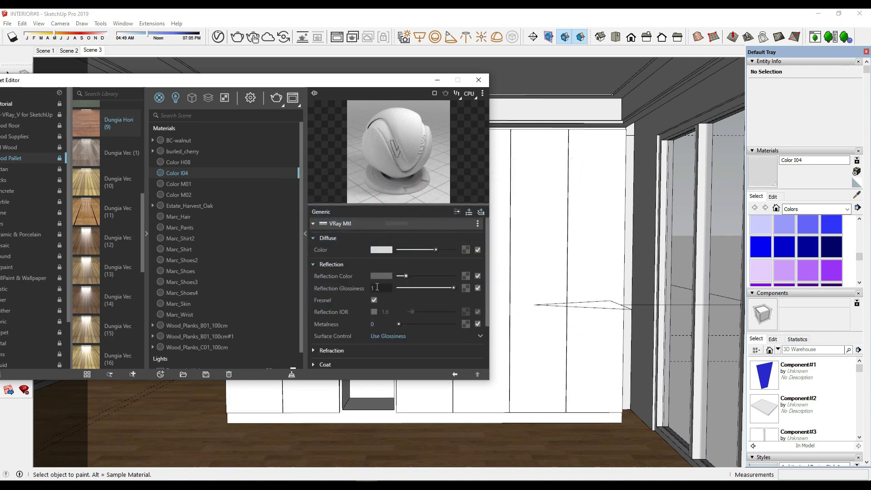
type("85")
left_click(375, 300)
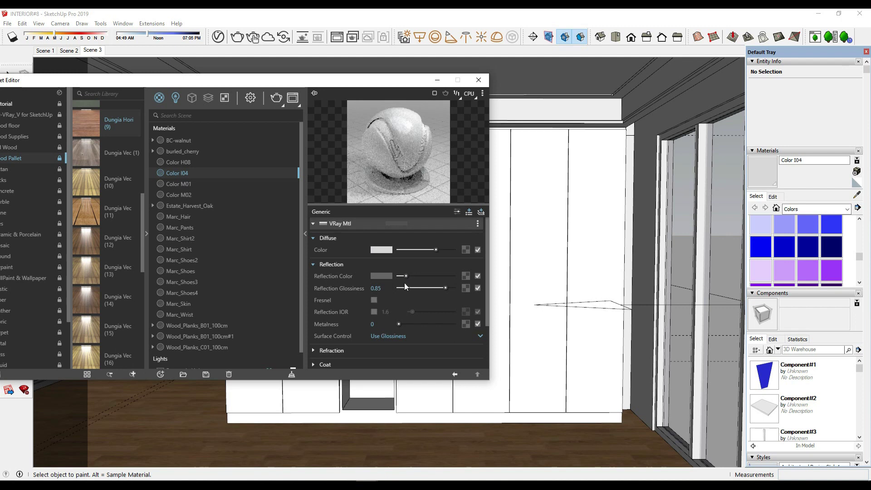
left_click_drag(405, 276, 402, 276)
scroll(350, 268, "down", 3)
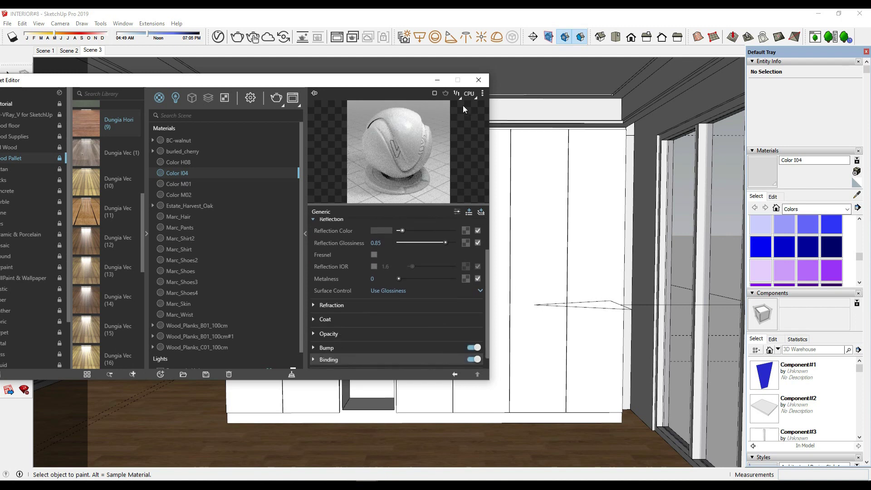
left_click(479, 79)
scroll(401, 313, "up", 5)
Draw a rectangle face across the shelf niche beside the wardrobe.
scroll(382, 329, "up", 2)
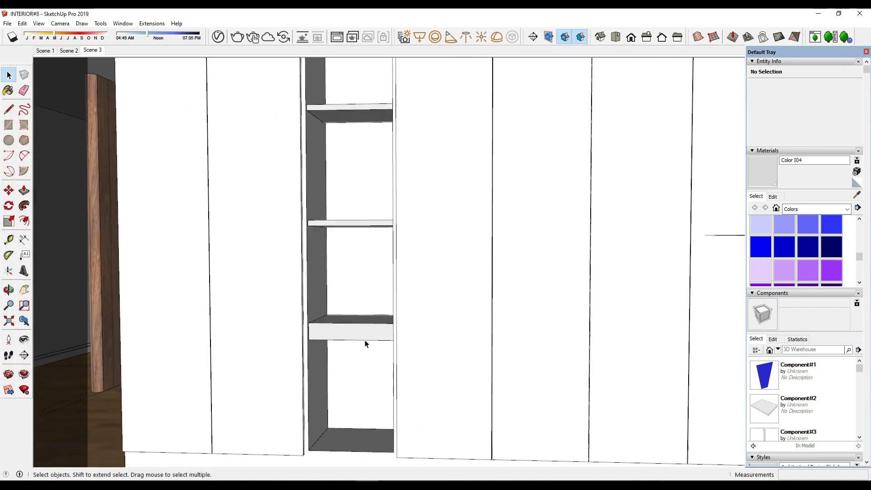
left_click(362, 414)
scroll(345, 429, "up", 1)
key("r")
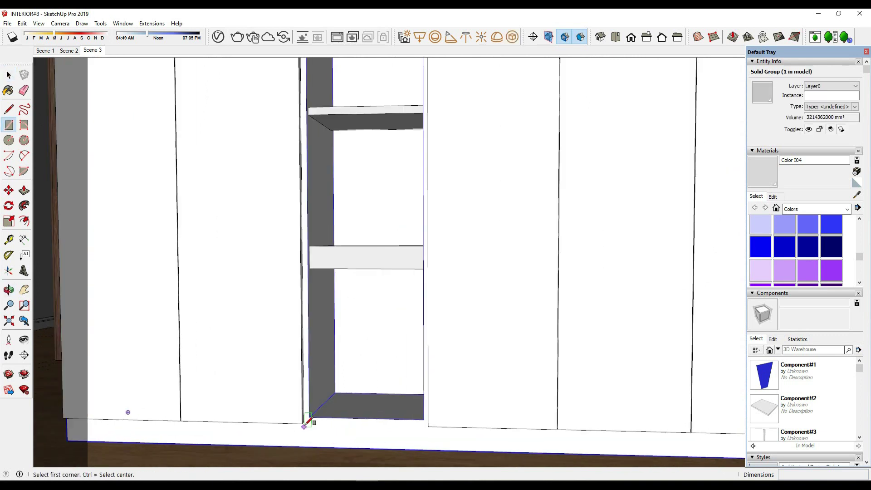
left_click(313, 414)
scroll(391, 317, "down", 2)
middle_click_drag(390, 317, 445, 261)
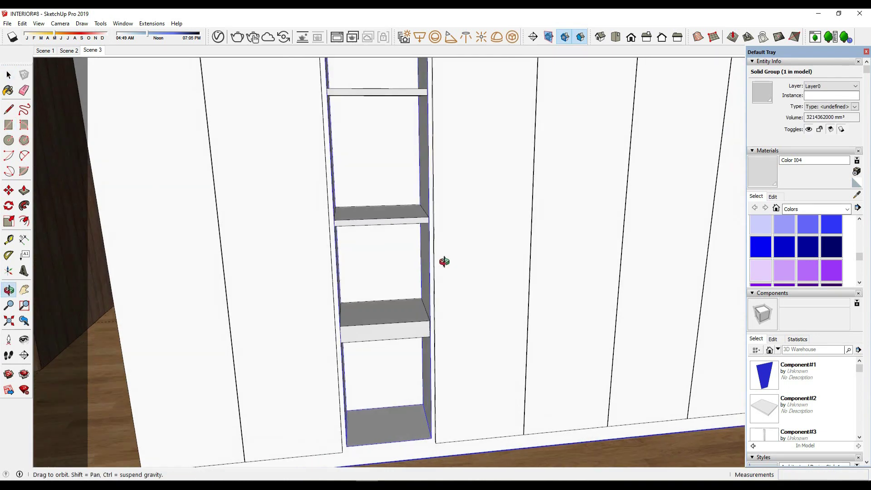
scroll(445, 261, "up", 2)
scroll(413, 237, "up", 2)
left_click(422, 175)
Offset the rectangle's edges inward to make a 10 mm border.
key("space")
left_click(342, 231)
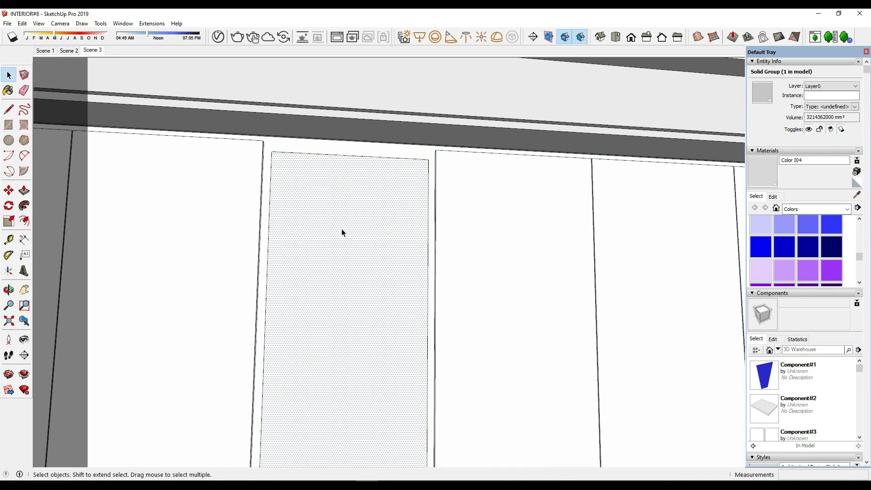
key("f")
left_click(267, 201)
type("0")
key("Return")
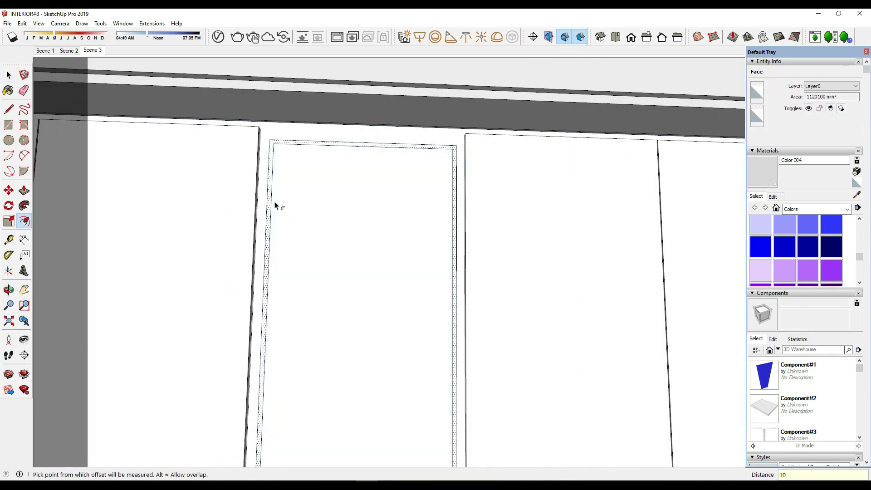
Push the inner face in to form a recess and group the 10 mm border.
key("p")
double_click(358, 249)
key("space")
mouse_move(358, 249)
middle_mouse_down()
mouse_move(358, 298)
mouse_move(400, 291)
mouse_move(429, 426)
middle_mouse_up()
scroll(398, 432, "up", 3)
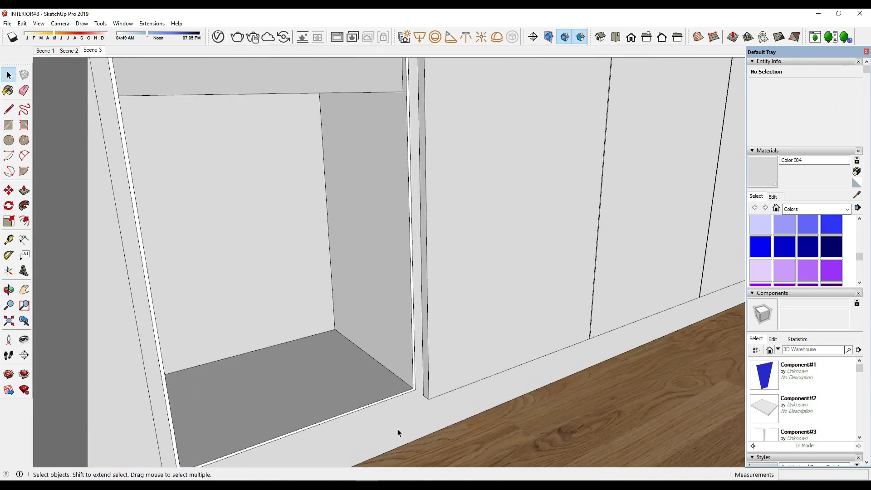
scroll(424, 389, "up", 3)
left_click(421, 388)
right_click(420, 389)
left_click(454, 310)
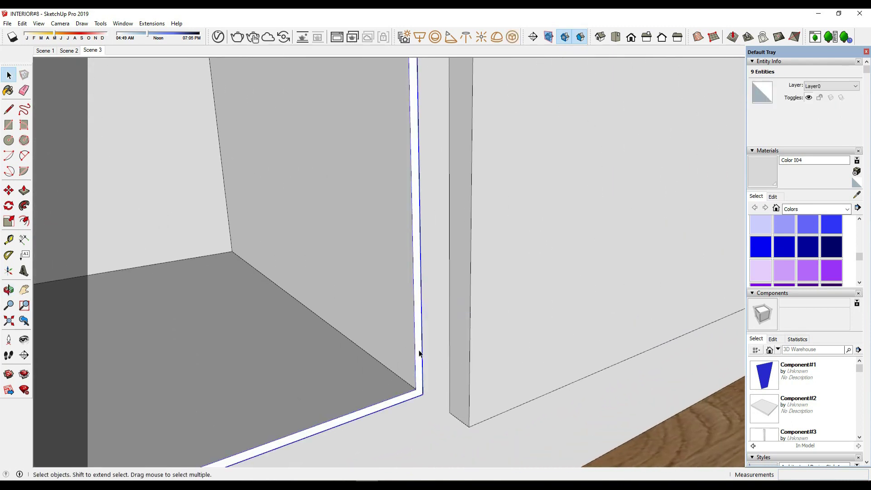
Copy the niche's floor edge 10 mm up to outline a strip.
key("p")
middle_click_drag(333, 324, 334, 284, "shift")
scroll(334, 284, "up", 3)
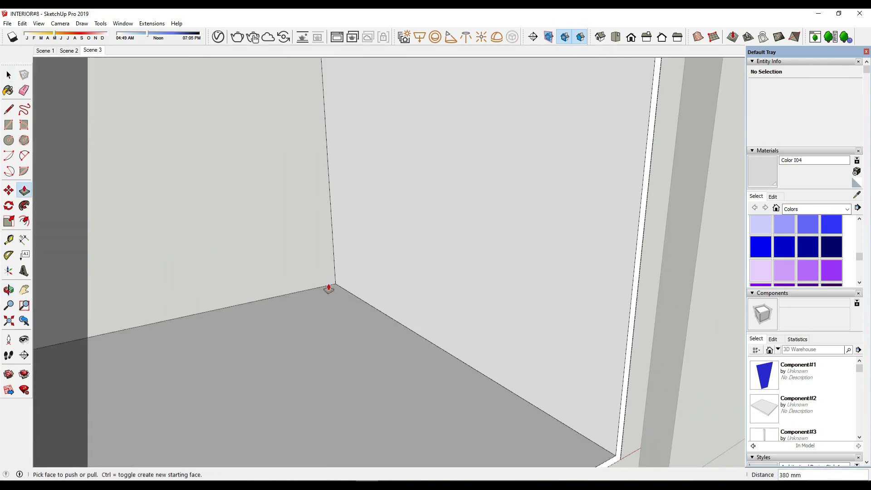
key("space")
scroll(331, 287, "up", 2)
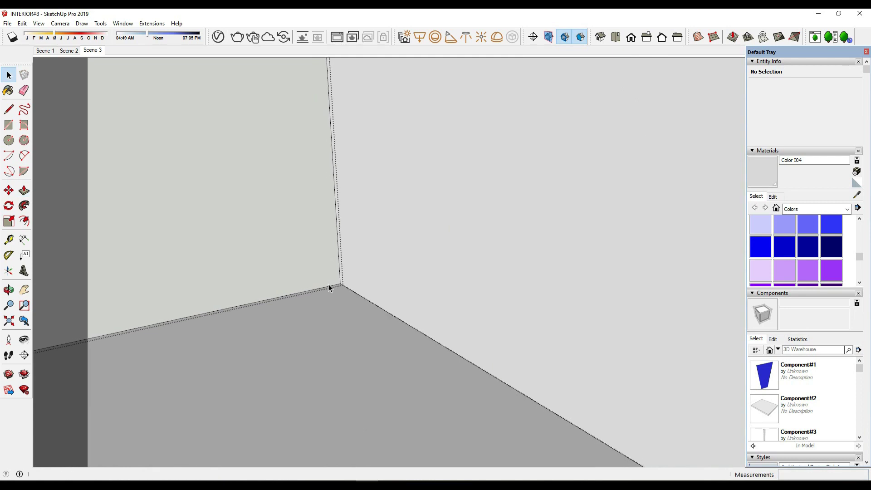
left_click(334, 285)
key("m")
key("ctrl")
left_click(343, 285)
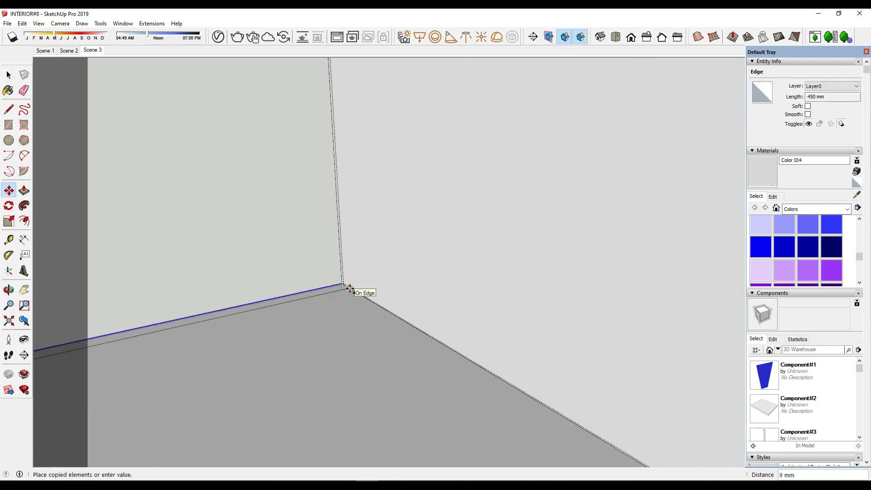
key("Return")
Pull the new strip face out 34 mm.
key("space")
key("p")
left_click_drag(343, 283, 343, 232)
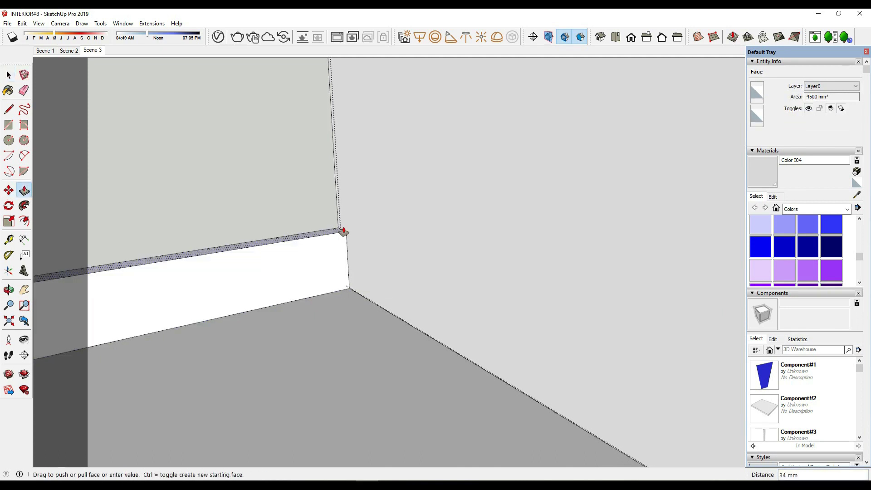
scroll(344, 232, "down", 5)
mouse_move(344, 232)
middle_mouse_down()
mouse_move(383, 255)
mouse_move(411, 250)
mouse_move(428, 145)
middle_mouse_up()
Select the whole shelving unit in the niche.
key("space")
middle_click_drag(480, 179, 398, 304, "shift")
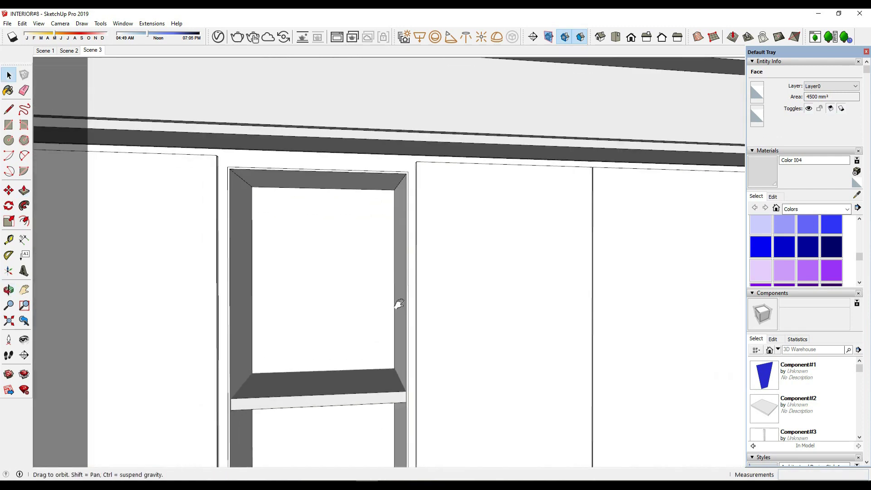
scroll(399, 304, "down", 5)
scroll(408, 370, "down", 2)
triple_click(412, 407)
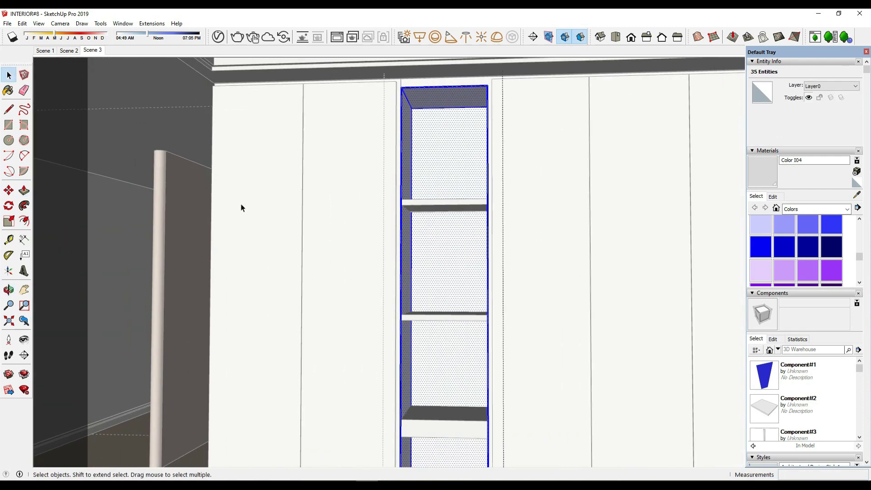
Add Metal_Galvanized_C_10cm and Metal_Galvanized_A_10cm from the 022 Metal library to the model.
left_click(220, 43)
left_click_drag(321, 84, 473, 69)
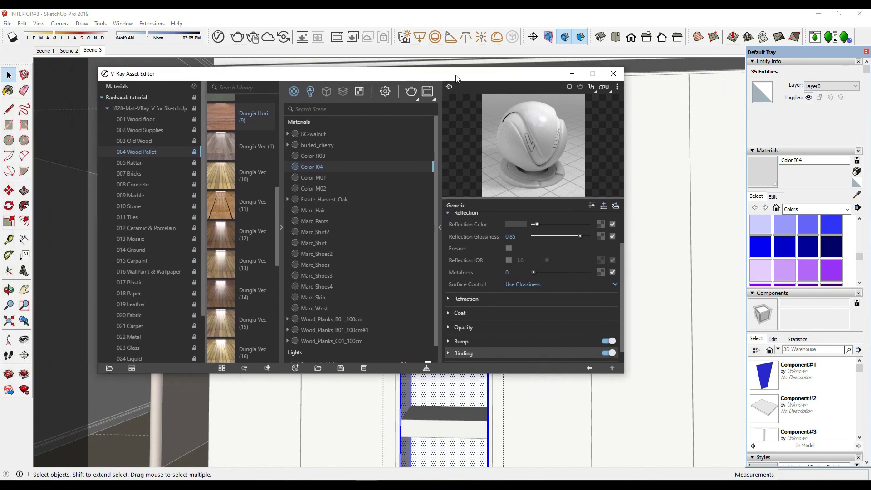
scroll(165, 154, "down", 2)
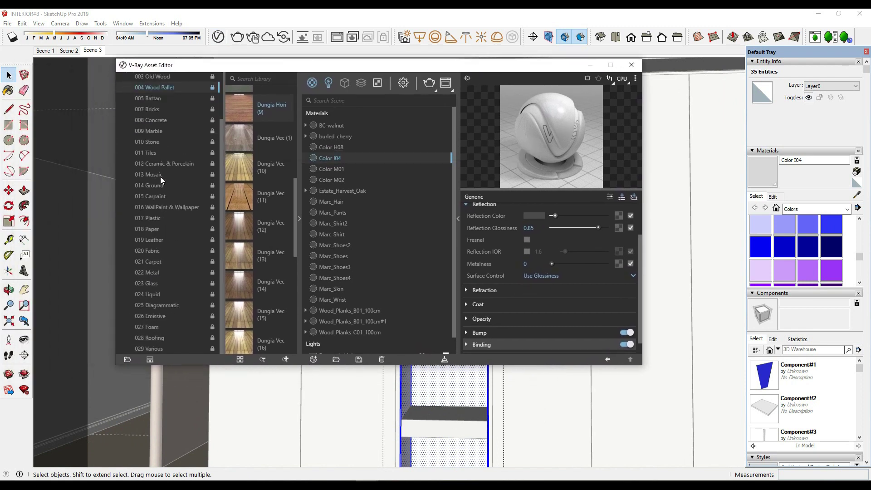
left_click(167, 272)
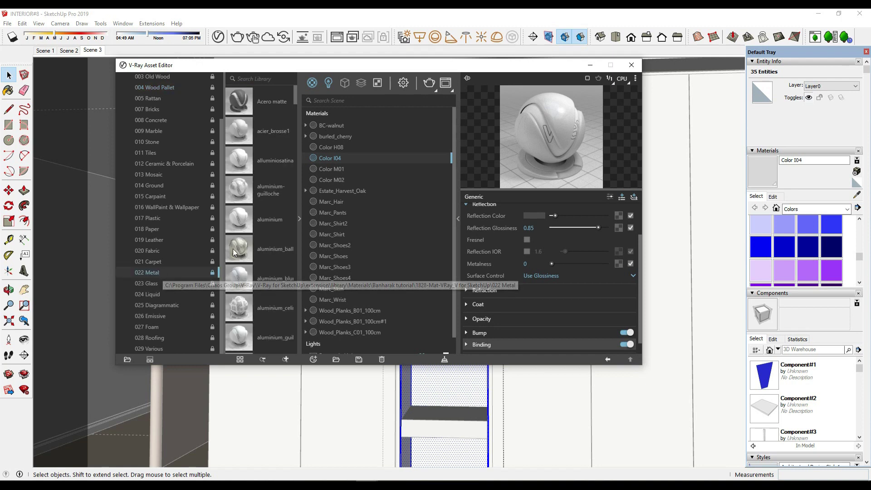
scroll(238, 193, "down", 2)
scroll(240, 188, "down", 2)
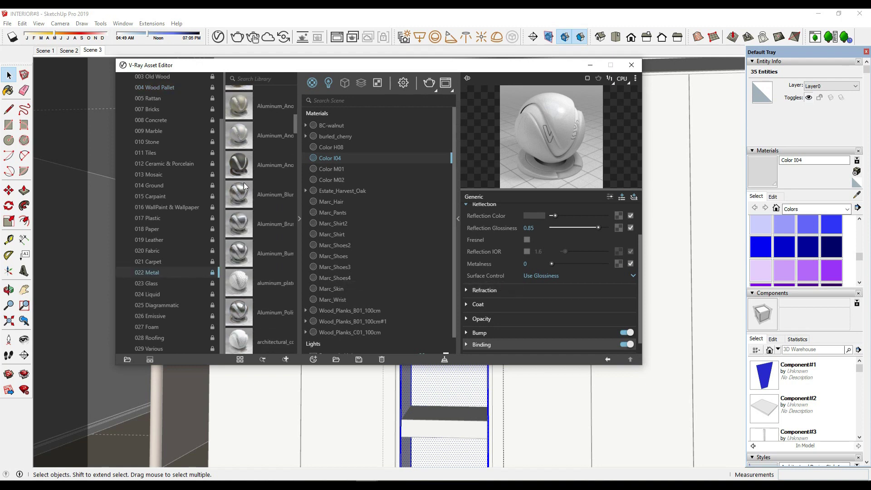
scroll(247, 181, "down", 2)
scroll(249, 183, "down", 2)
scroll(251, 186, "down", 2)
scroll(252, 186, "down", 2)
scroll(252, 186, "down", 2)
scroll(252, 187, "down", 2)
scroll(252, 186, "down", 2)
scroll(252, 187, "down", 2)
scroll(252, 186, "down", 1)
scroll(252, 186, "down", 2)
scroll(252, 186, "down", 2)
scroll(252, 186, "down", 2)
scroll(252, 186, "down", 2)
scroll(251, 186, "down", 3)
scroll(252, 186, "down", 2)
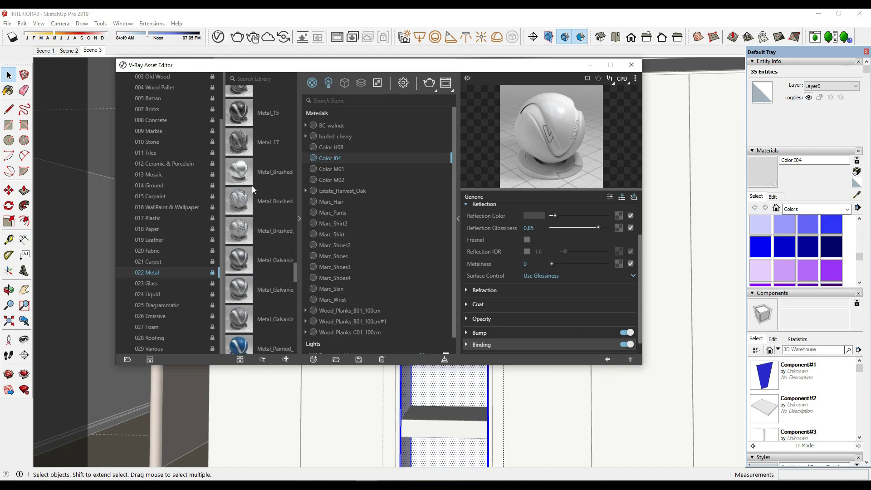
left_click_drag(244, 320, 424, 246)
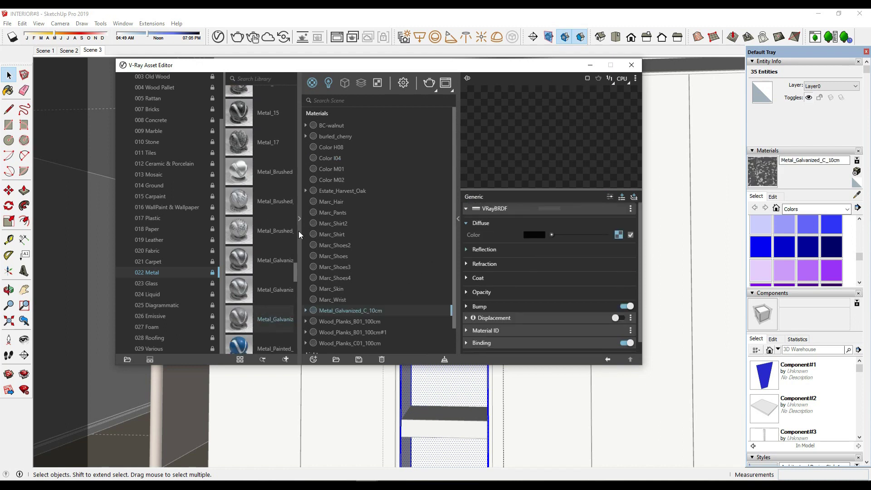
left_click_drag(236, 262, 407, 223)
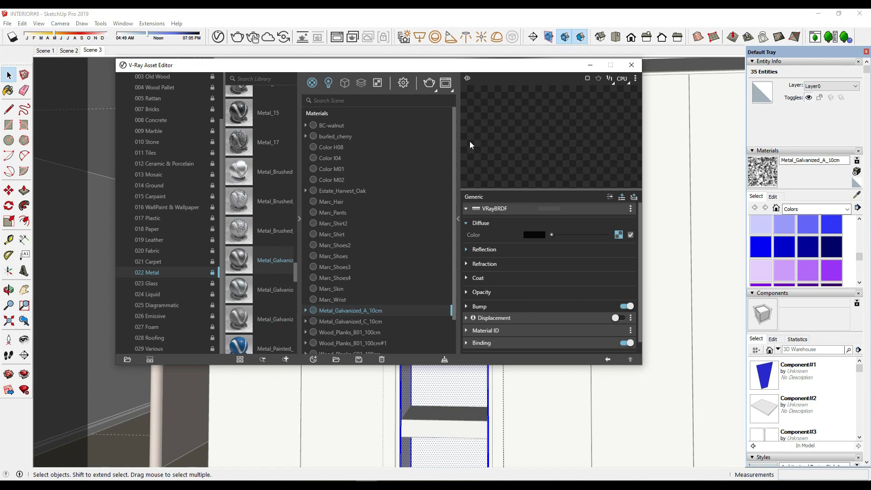
Paint the shelving unit with Metal_Galvanized_A_10cm.
mouse_move(553, 72)
left_mouse_down()
mouse_move(234, 146)
mouse_move(260, 107)
left_mouse_up()
key("b")
left_click(431, 220)
Close the material editor, clear the selection and return to the Scene 3 front view.
left_click(322, 104)
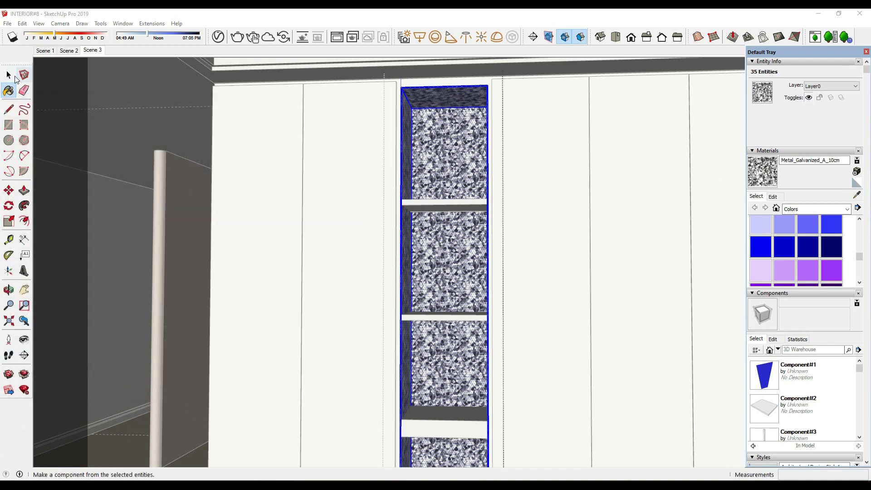
left_click(8, 75)
left_click(492, 176)
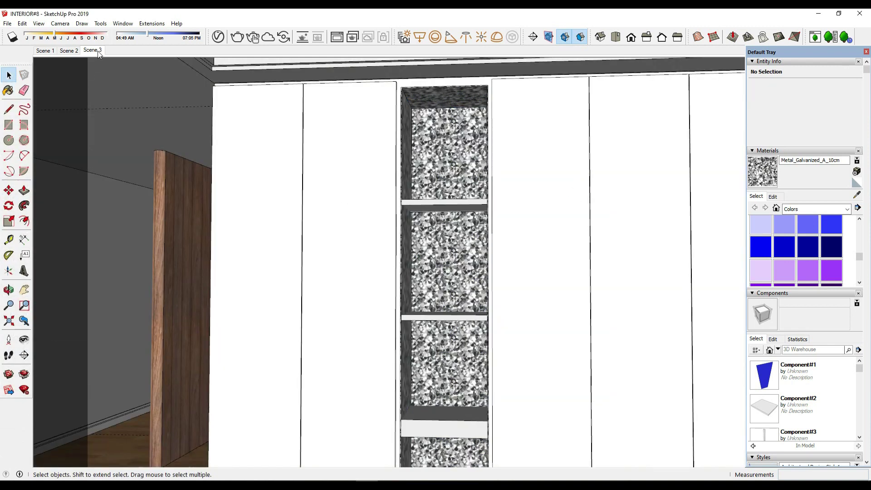
left_click(98, 52)
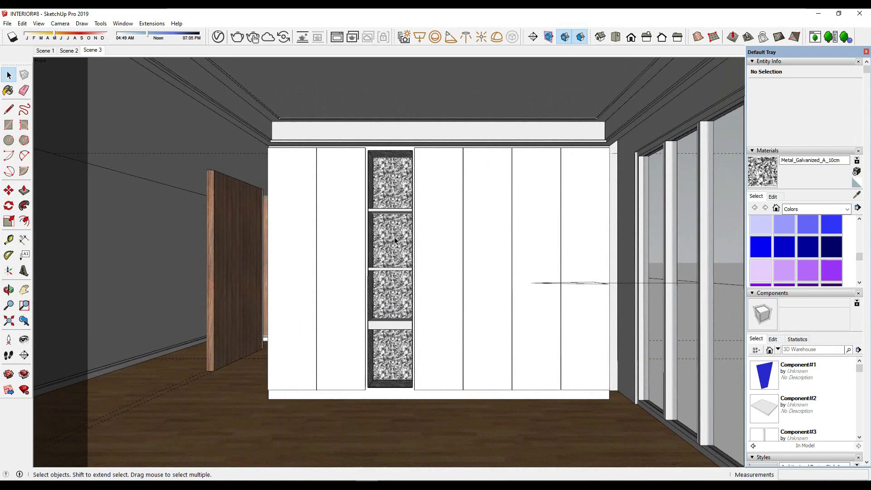
Run a V-Ray test render, then select the shelf and reopen the V-Ray material library.
left_click(237, 37)
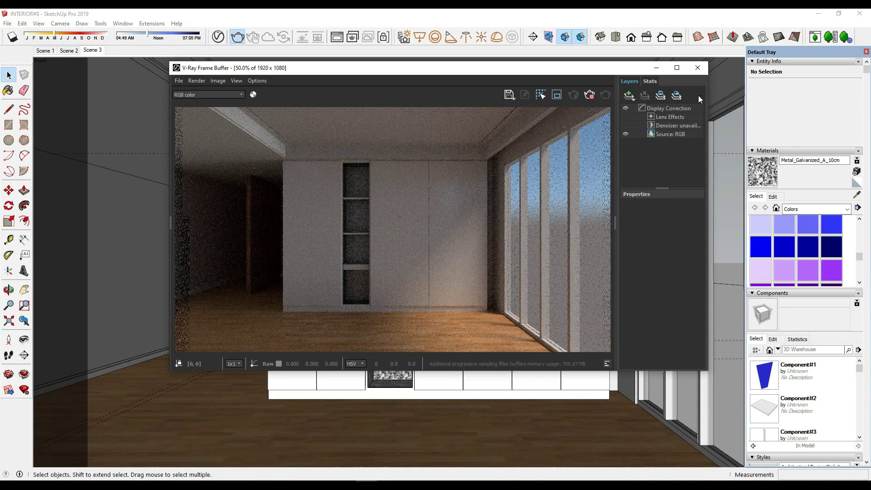
left_click(698, 67)
scroll(424, 178, "up", 3)
scroll(369, 207, "up", 2)
scroll(399, 251, "up", 2)
scroll(408, 257, "up", 2)
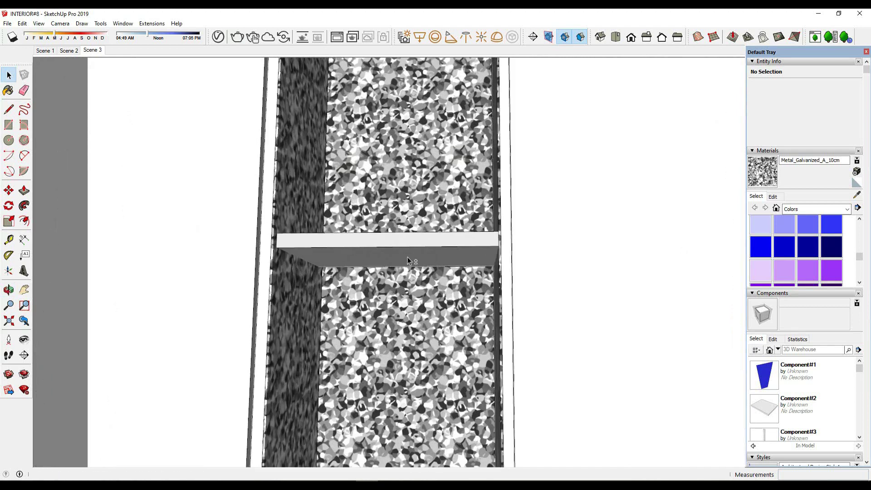
scroll(407, 257, "up", 2)
triple_click(407, 257)
left_click(218, 36)
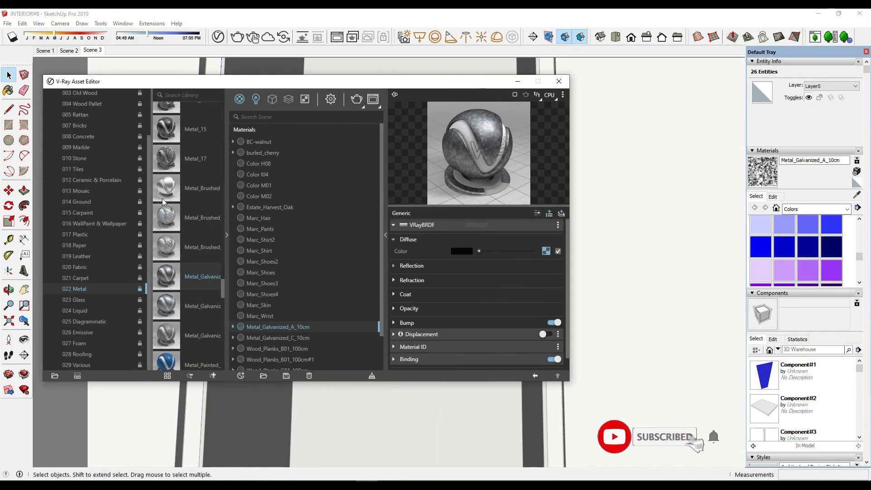
Add Laminate_C01_120cm from the 002 Wood Supplies library to the model's materials.
scroll(86, 163, "up", 3)
left_click(85, 162)
left_click(89, 151)
left_click(87, 131)
left_click(91, 137)
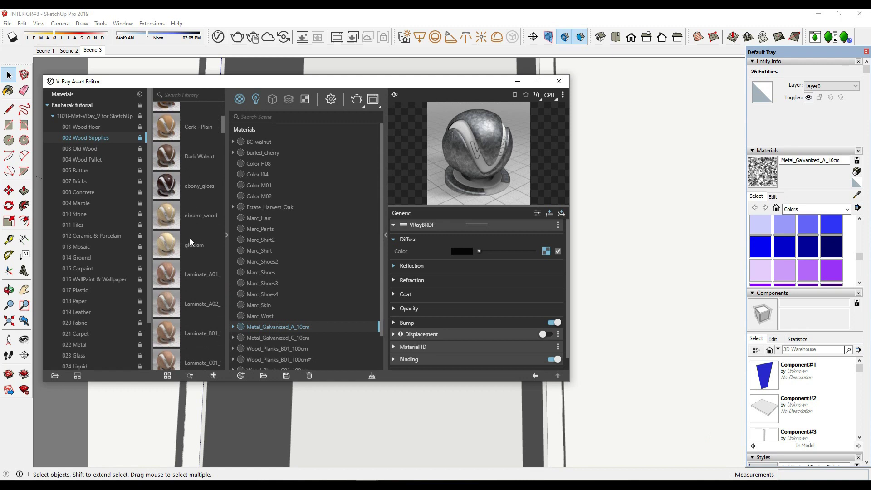
scroll(172, 272, "down", 3)
left_click_drag(184, 319, 336, 242)
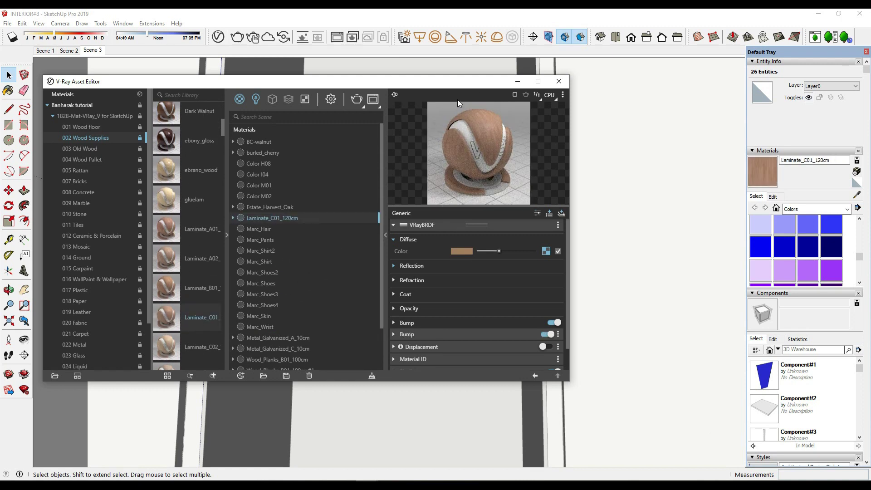
left_click_drag(464, 82, 141, 167)
Paint the shelf with Laminate_C01_120cm, rotating the wood grain 90 degrees and repositioning it.
left_click(504, 230)
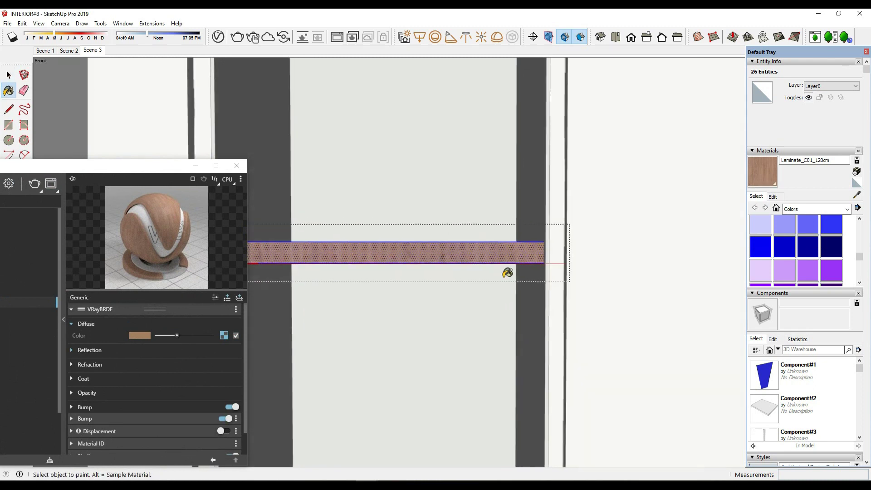
middle_click_drag(505, 270, 481, 255)
right_click(484, 260)
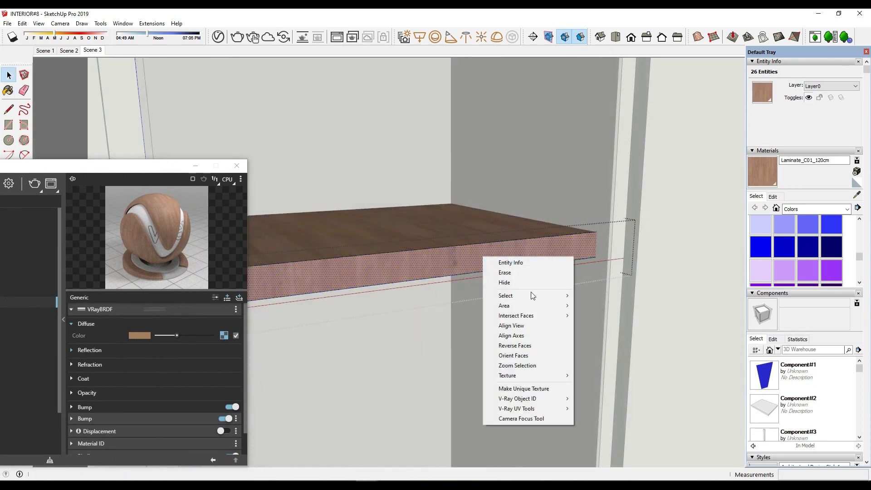
left_click(590, 375)
right_click(470, 258)
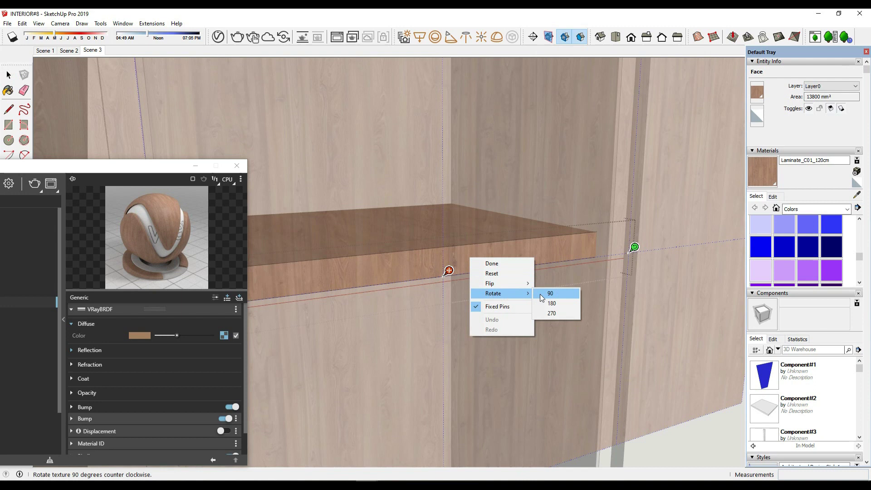
left_click(549, 294)
mouse_move(497, 257)
middle_mouse_down()
mouse_move(467, 262)
mouse_move(490, 273)
middle_mouse_up()
mouse_move(490, 272)
left_mouse_down()
mouse_move(485, 297)
mouse_move(476, 283)
left_mouse_up()
right_click(470, 257)
left_click(481, 260)
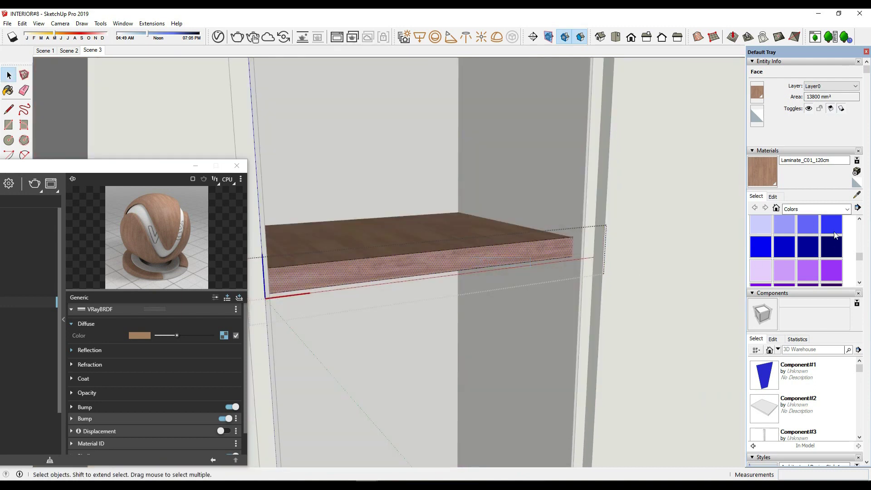
Paint the lower shelf with the laminate wood as well.
key("b")
mouse_move(534, 237)
middle_mouse_down()
mouse_move(510, 252)
mouse_move(448, 194)
mouse_move(456, 298)
mouse_move(488, 323)
mouse_move(492, 347)
mouse_move(455, 387)
mouse_move(442, 377)
middle_mouse_up()
key("space")
scroll(442, 377, "up", 3)
triple_click(443, 363)
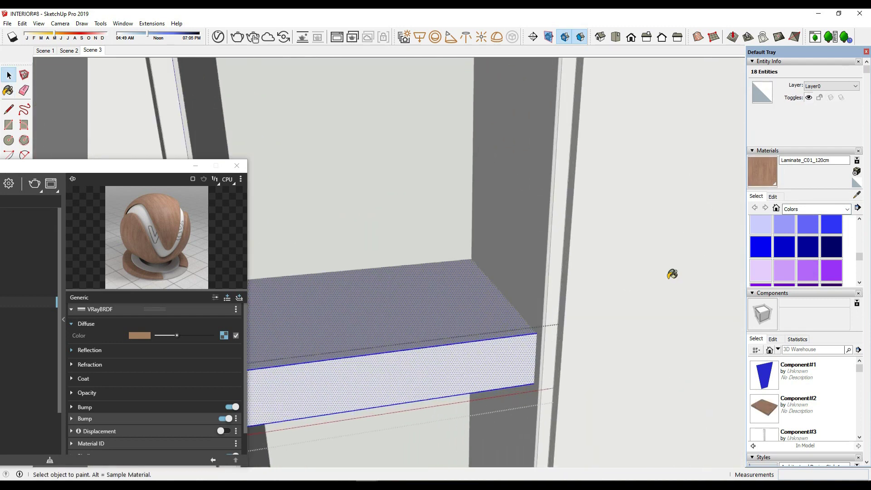
left_click(531, 335)
key("space")
Check the upper shelf's underside, then exit the shelf group to view the whole room.
mouse_move(535, 315)
middle_mouse_down()
mouse_move(596, 306)
mouse_move(344, 242)
middle_mouse_up()
scroll(249, 177, "down", 3)
mouse_move(249, 177)
middle_mouse_down()
mouse_move(495, 253)
mouse_move(514, 270)
mouse_move(442, 272)
mouse_move(442, 287)
mouse_move(489, 286)
mouse_move(436, 277)
mouse_move(413, 288)
middle_mouse_up()
scroll(495, 253, "up", 3)
left_click(436, 277)
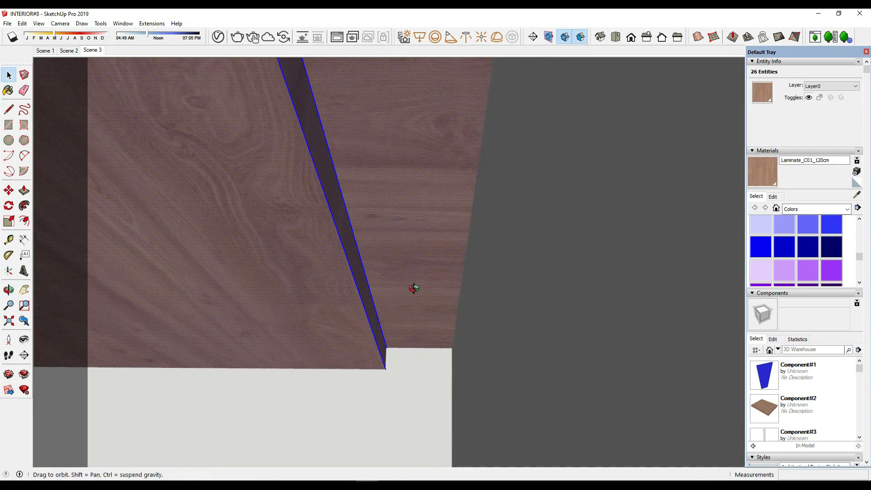
left_click(413, 284)
scroll(822, 249, "down", 3)
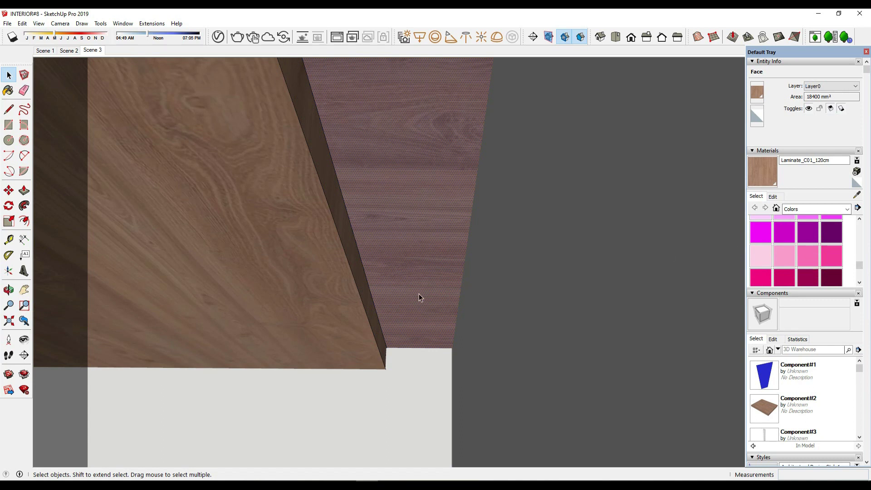
key("Escape")
middle_click_drag(418, 293, 445, 258)
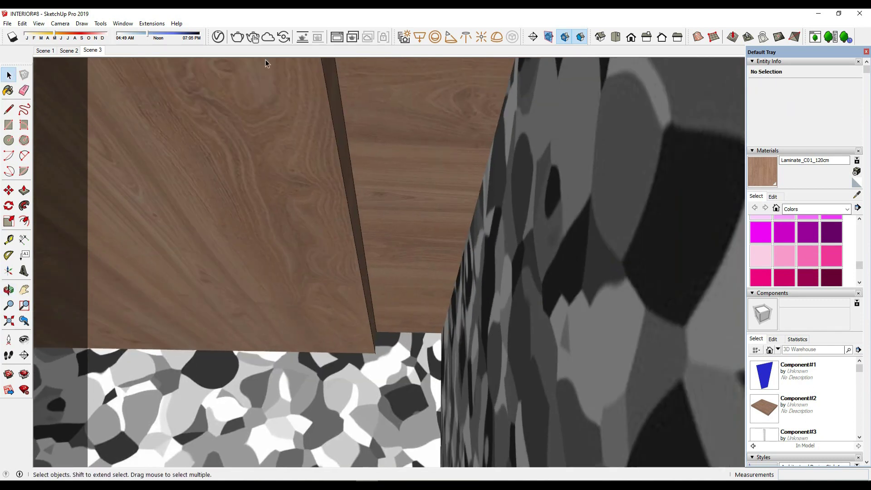
Rotate Rectangle Light#1 about its corner so it aligns with the shelf's angled underside.
scroll(408, 144, "up", 1)
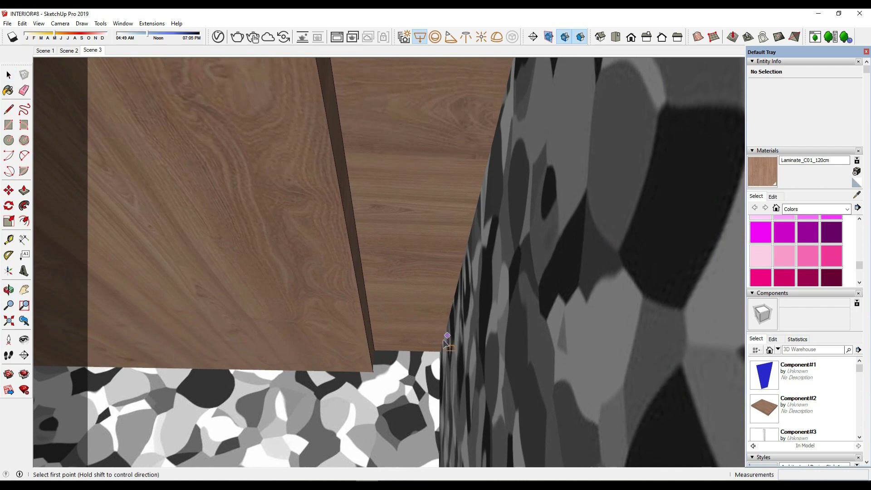
mouse_move(407, 300)
middle_mouse_down()
mouse_move(584, 189)
mouse_move(609, 286)
mouse_move(310, 265)
mouse_move(556, 267)
mouse_move(517, 286)
mouse_move(563, 271)
middle_mouse_up()
left_click(484, 287)
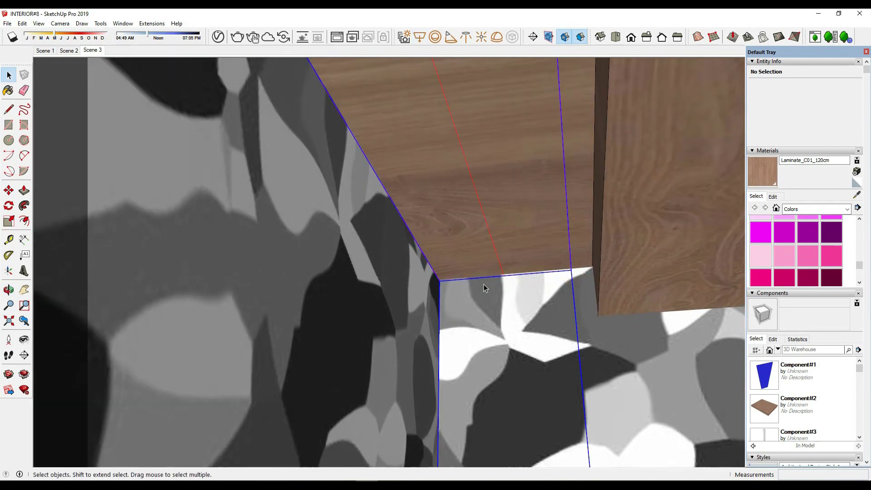
key("q")
key("space")
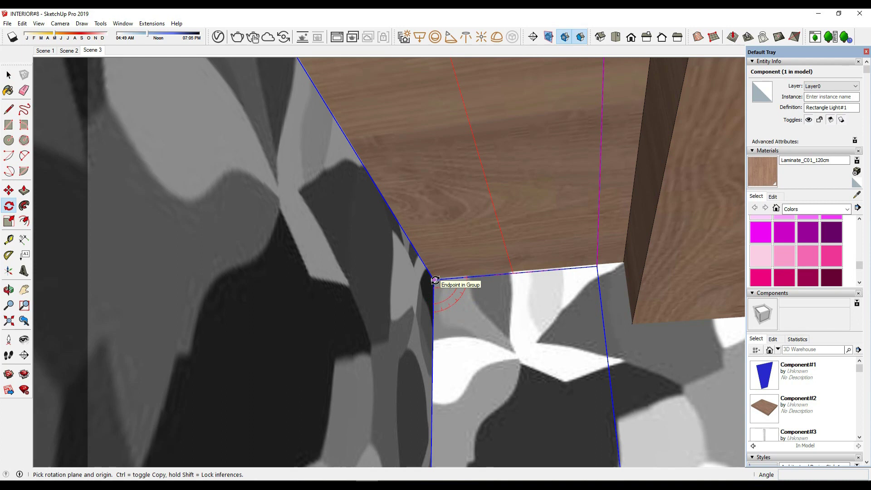
left_click(437, 293)
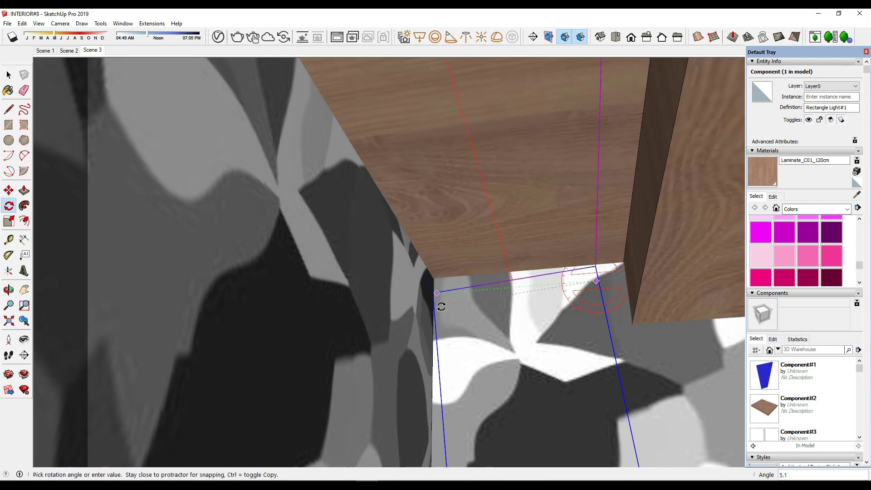
key("space")
key("q")
mouse_move(612, 277)
middle_mouse_down()
mouse_move(593, 298)
mouse_move(369, 303)
mouse_move(402, 317)
mouse_move(446, 283)
mouse_move(371, 238)
middle_mouse_up()
key("space")
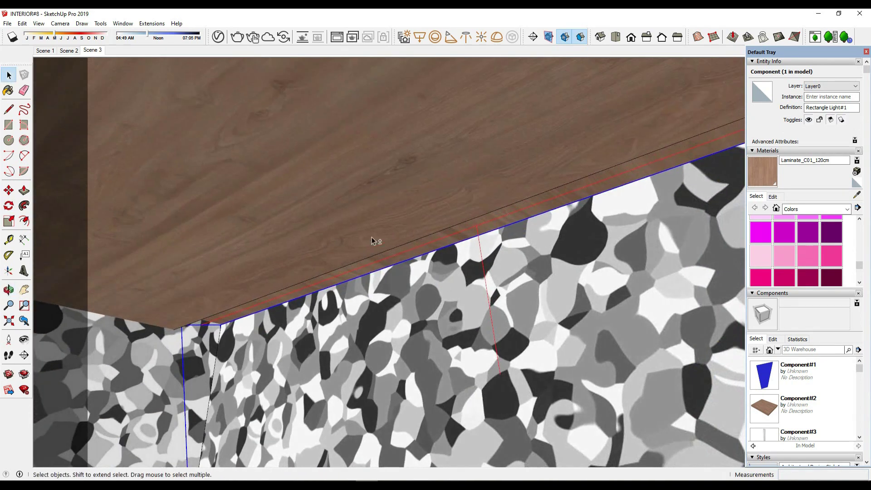
In the V-Ray Asset Editor Lights list, set Rectangle Light#1's colour to warm orange.
left_click(223, 39)
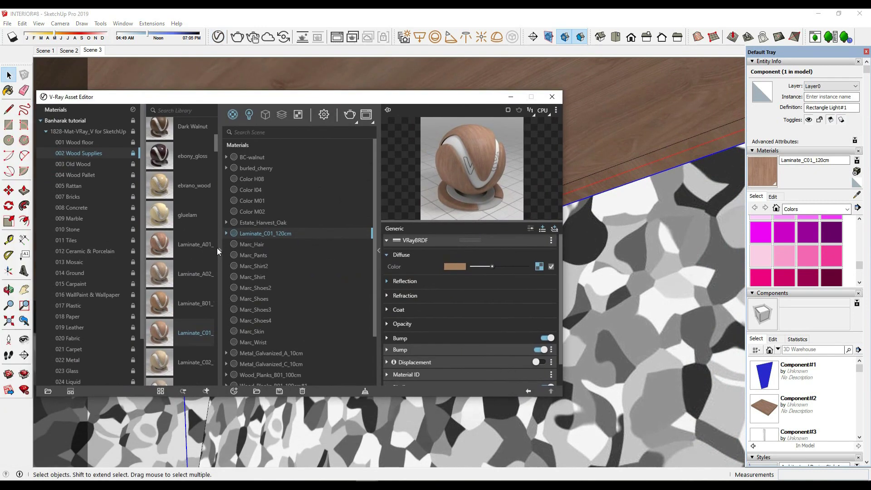
left_click(219, 248)
left_click(250, 115)
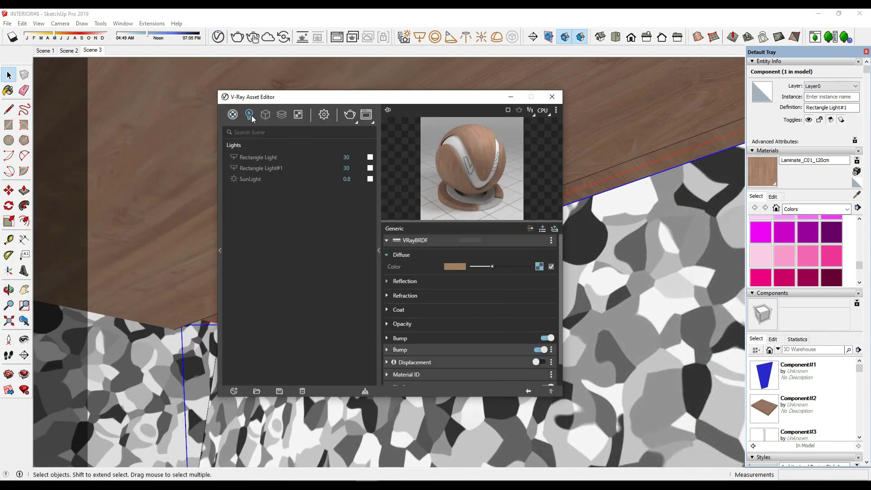
left_click(267, 180)
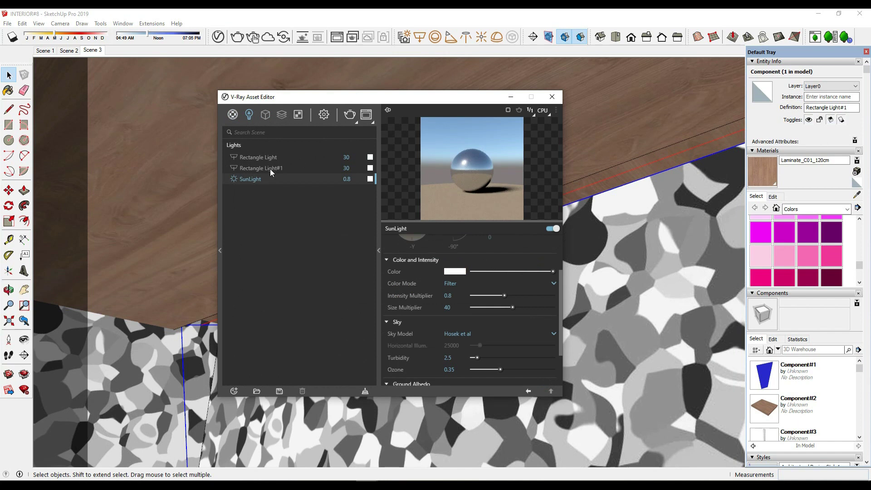
left_click(271, 169)
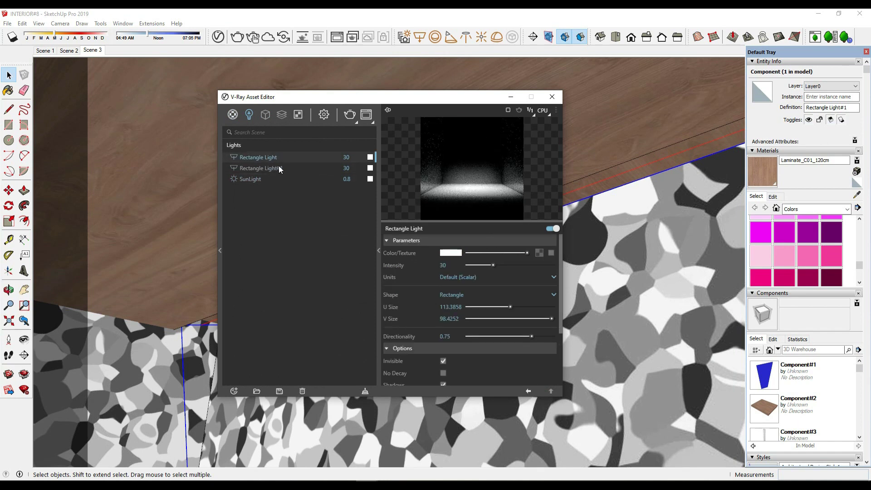
left_click(454, 253)
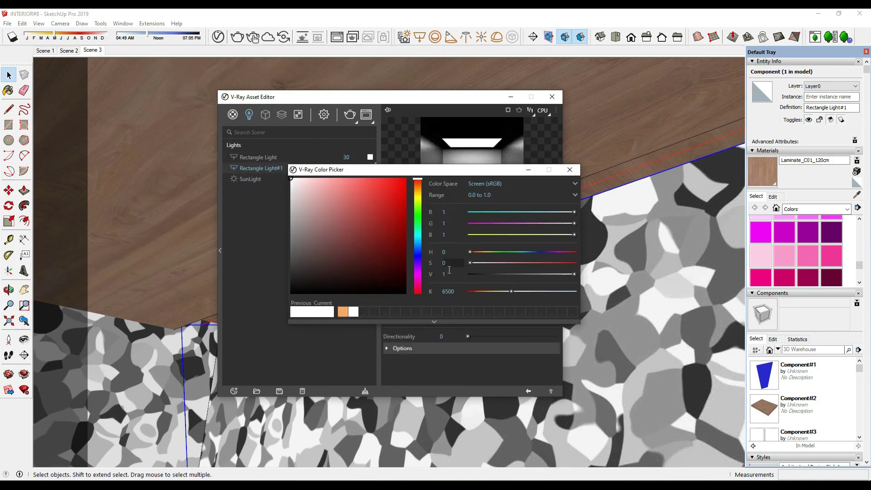
left_click(343, 312)
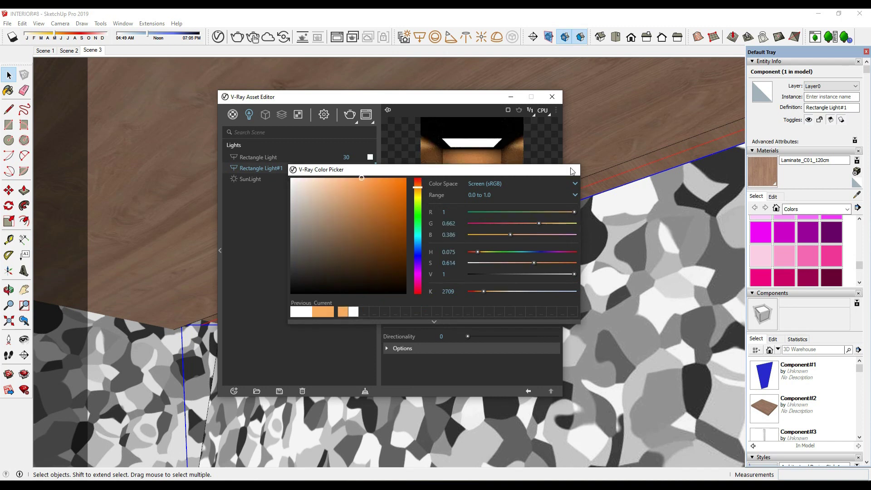
left_click(572, 169)
Set the light's intensity to 50 and its directionality to 0.70.
type("50")
key("Return")
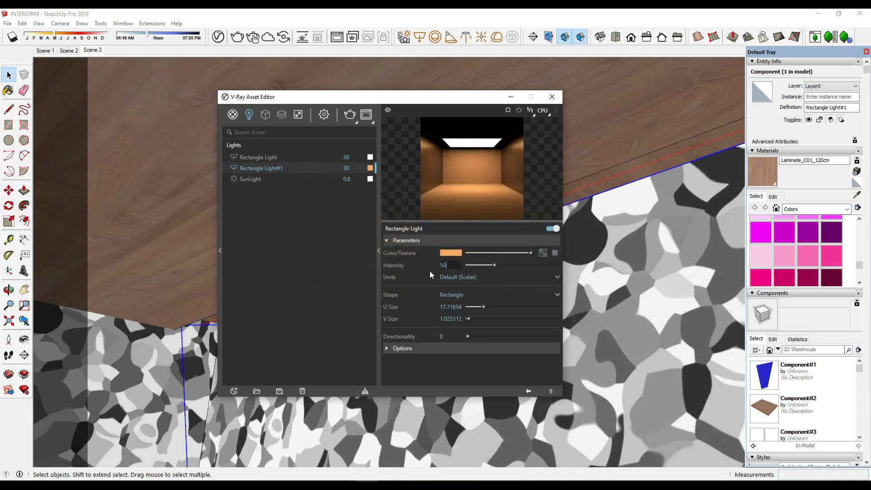
left_click(424, 347)
scroll(454, 326, "down", 3)
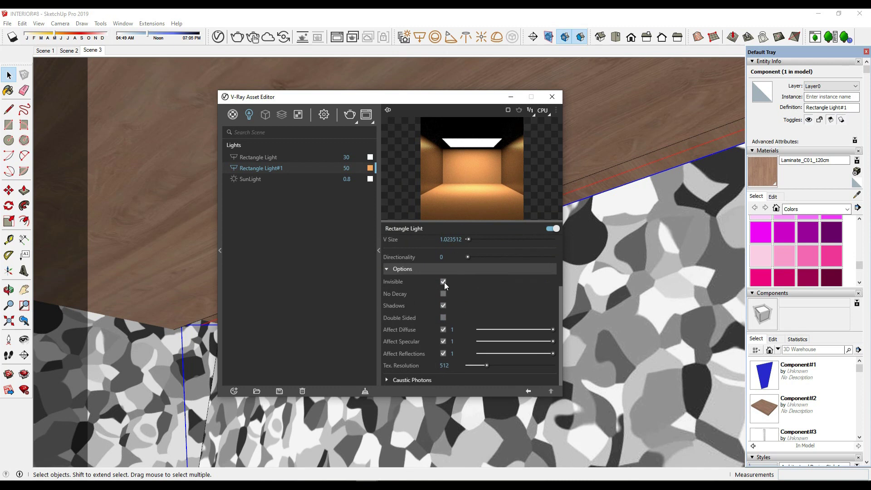
scroll(461, 296, "up", 2)
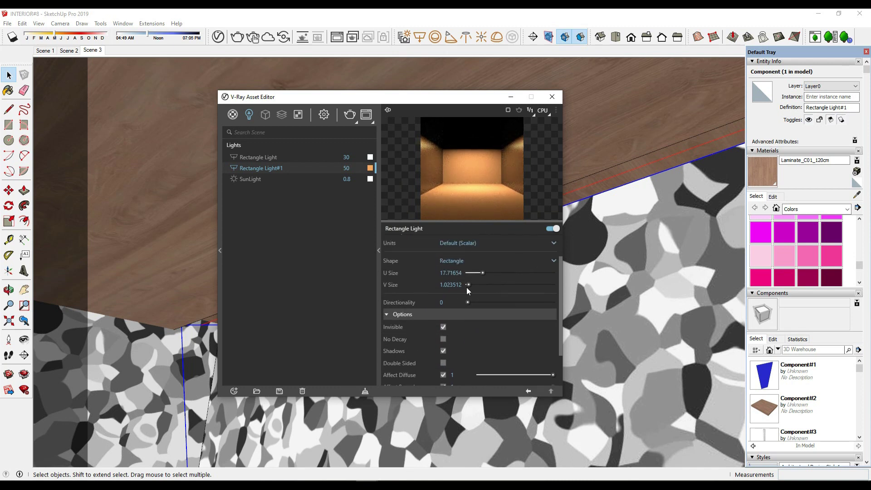
left_click_drag(470, 302, 472, 302)
type("70")
key("Return")
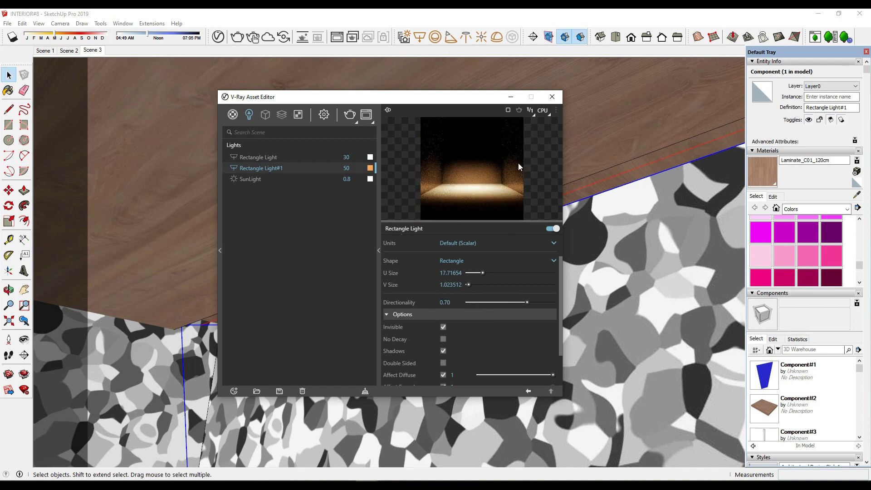
Copy Rectangle Light#1 along the ceiling edge using Move with Ctrl.
key("m")
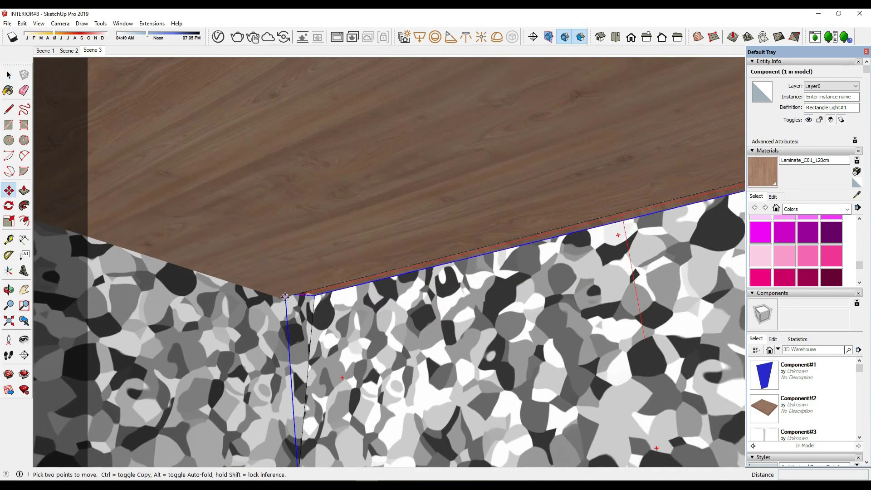
mouse_move(327, 183)
middle_mouse_down()
mouse_move(353, 275)
mouse_move(342, 179)
mouse_move(353, 262)
mouse_move(352, 201)
middle_mouse_up()
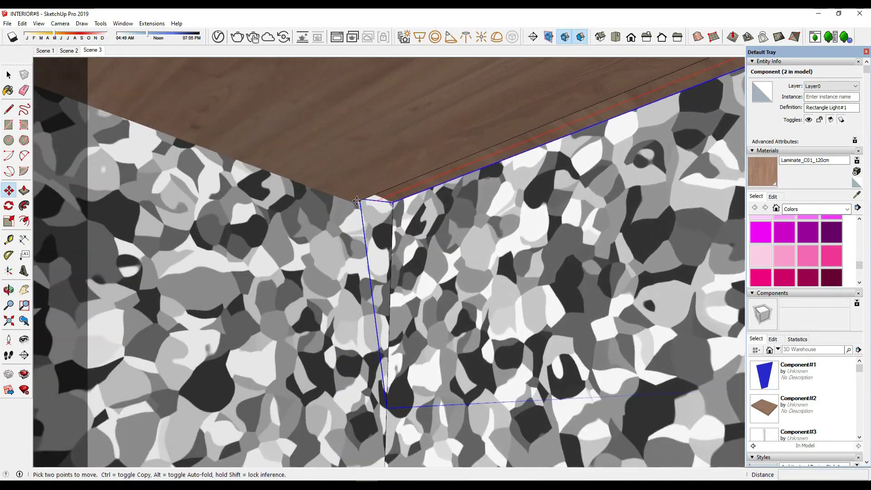
scroll(358, 205, "up", 3)
key("space")
left_click(354, 204)
mouse_move(355, 204)
middle_mouse_down()
mouse_move(414, 228)
mouse_move(403, 310)
middle_mouse_up()
key("ctrl")
scroll(403, 311, "down", 3)
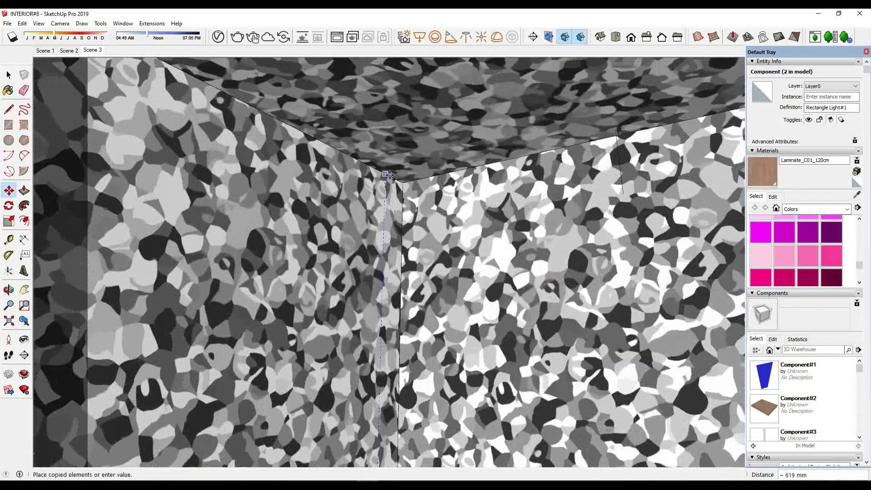
scroll(384, 185, "up", 2)
scroll(384, 186, "up", 2)
left_click(384, 185)
key("space")
Push/Pull the narrow ceiling strip beside the 450 mm corner edge.
mouse_move(384, 185)
middle_mouse_down()
mouse_move(416, 195)
mouse_move(374, 179)
mouse_move(455, 221)
middle_mouse_up()
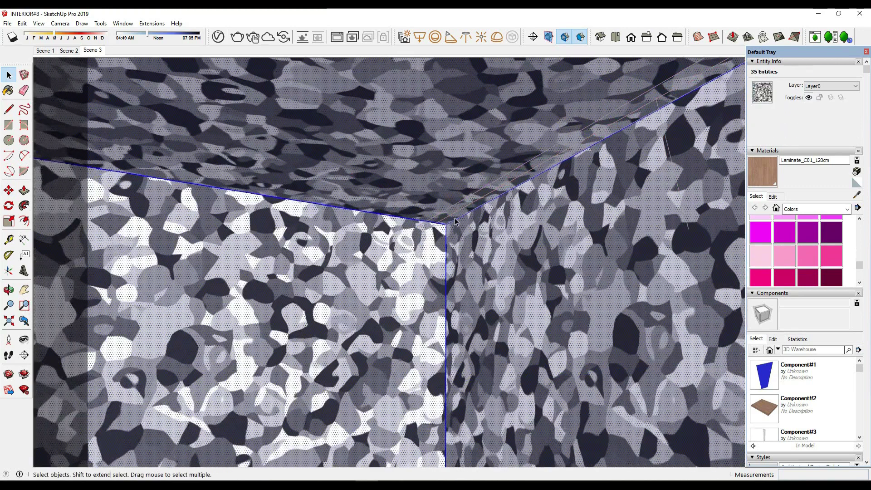
left_click(496, 207)
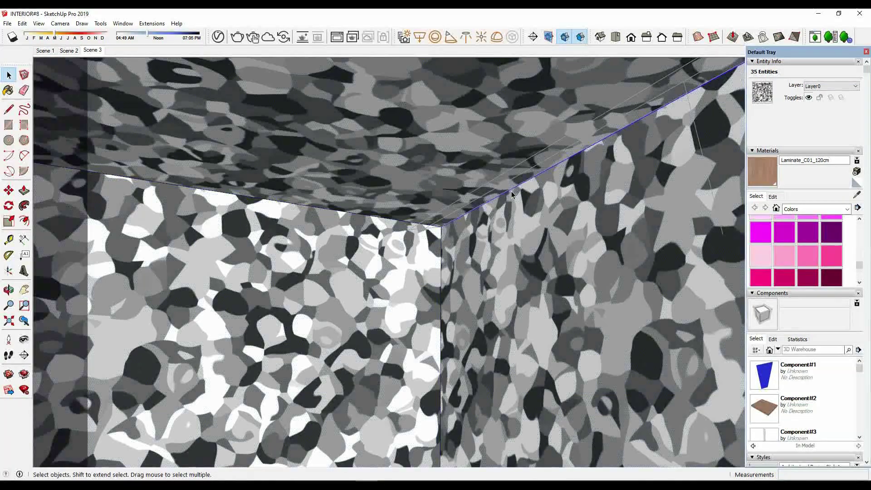
middle_click_drag(496, 207, 434, 222)
key("m")
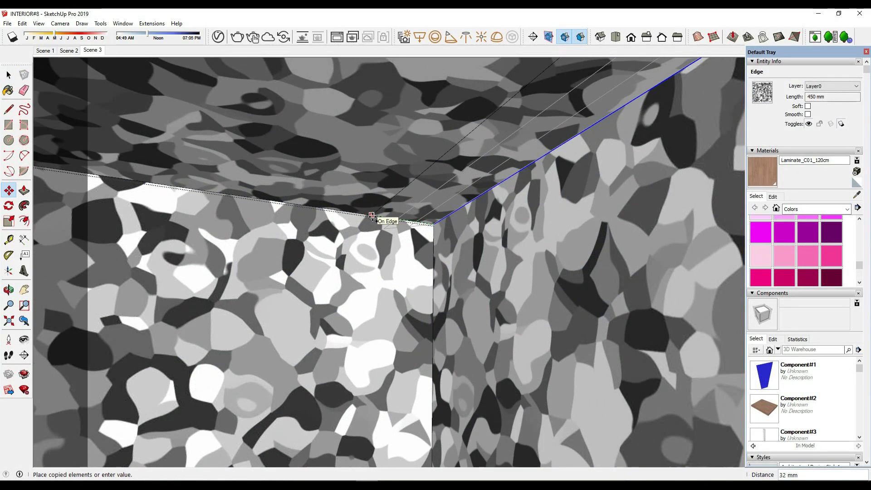
key("space")
left_click(383, 204)
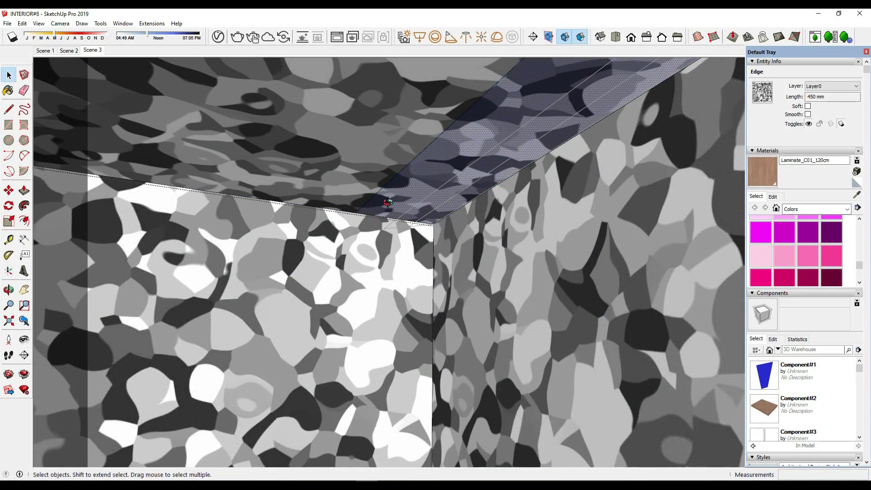
middle_click_drag(383, 204, 409, 184)
key("p")
left_click(409, 184)
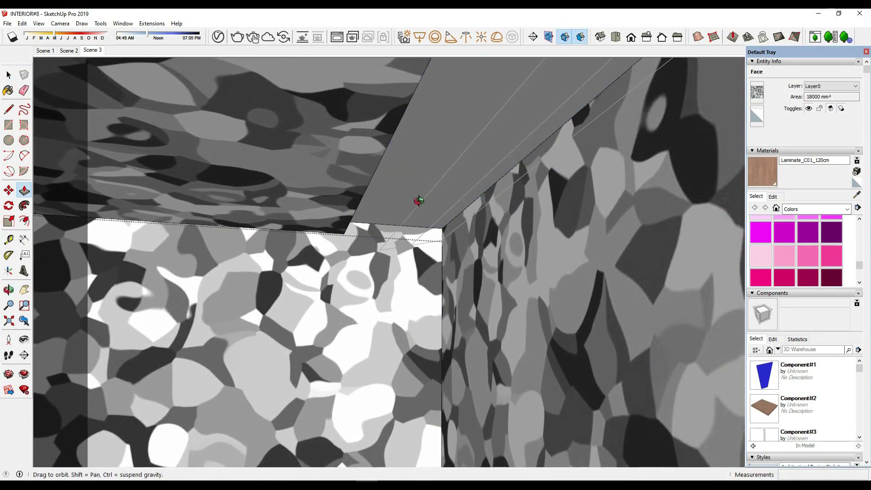
key("space")
Select the large wall face and zoom around the textured box.
left_click(386, 204)
middle_click_drag(386, 204, 367, 219)
scroll(367, 219, "down", 2)
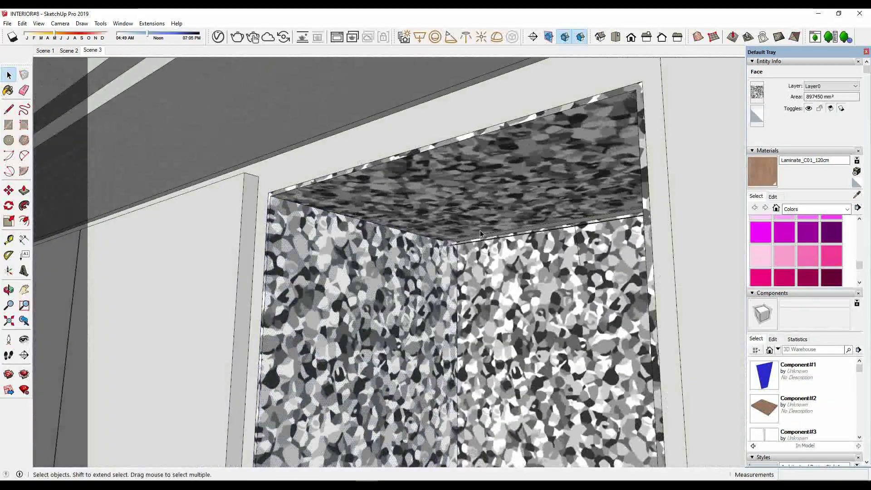
scroll(368, 208, "up", 4)
scroll(367, 199, "up", 4)
scroll(367, 197, "up", 3)
scroll(554, 247, "down", 3)
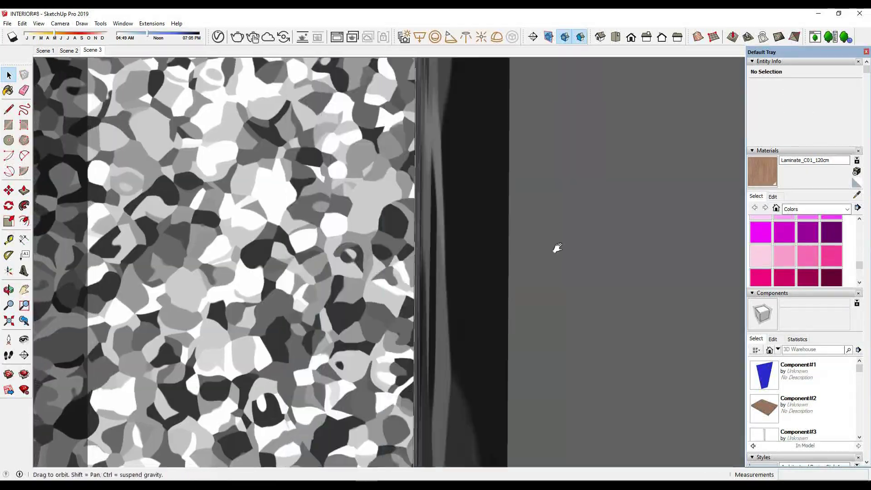
scroll(540, 243, "down", 2)
scroll(591, 209, "down", 3)
scroll(642, 174, "down", 2)
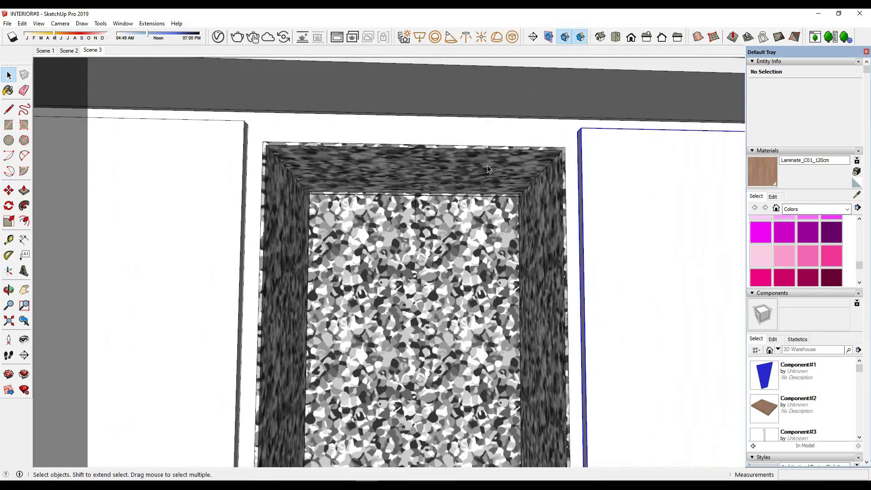
Move a rectangle light slightly upward into the textured wall corner.
left_click(487, 168)
scroll(345, 217, "up", 5)
mouse_move(345, 218)
middle_mouse_down()
mouse_move(321, 231)
mouse_move(413, 243)
middle_mouse_up()
key("m")
left_click_drag(427, 244, 428, 219)
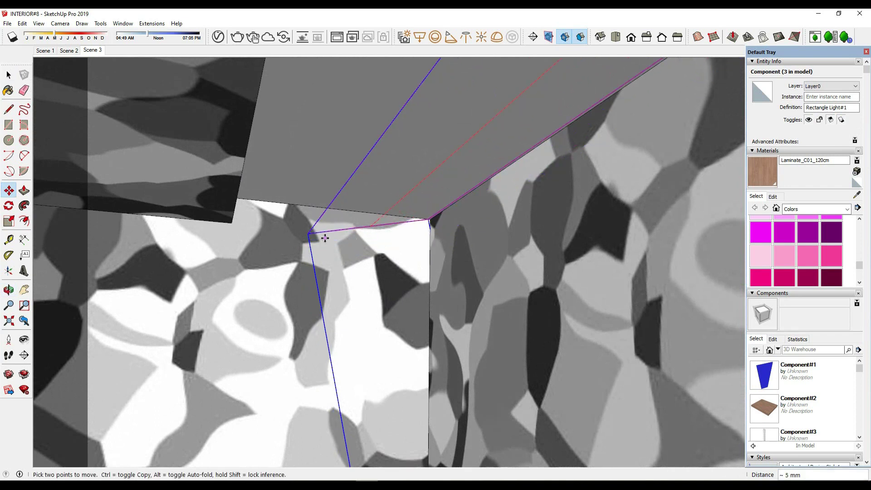
left_click(325, 238)
middle_click_drag(325, 239, 307, 239)
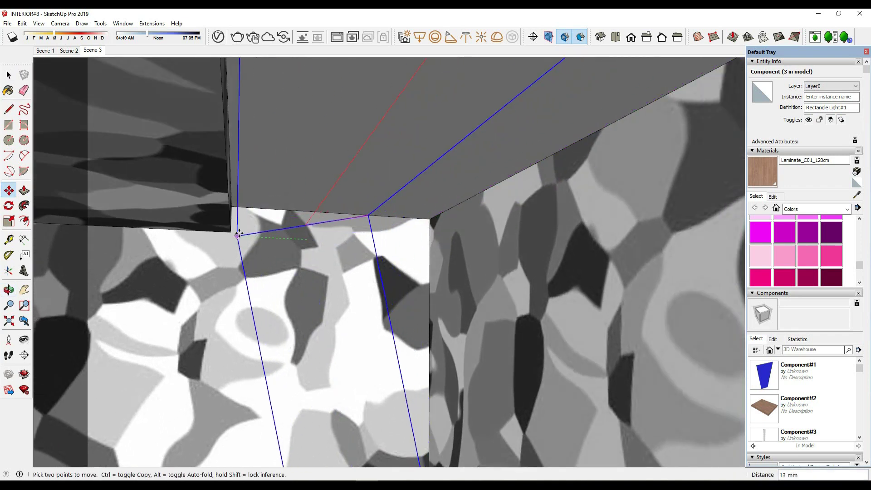
key("space")
Orbit out over the lit box and look straight along the shelving niche.
scroll(452, 247, "down", 5)
middle_click_drag(118, 91, 595, 303)
scroll(595, 303, "down", 2)
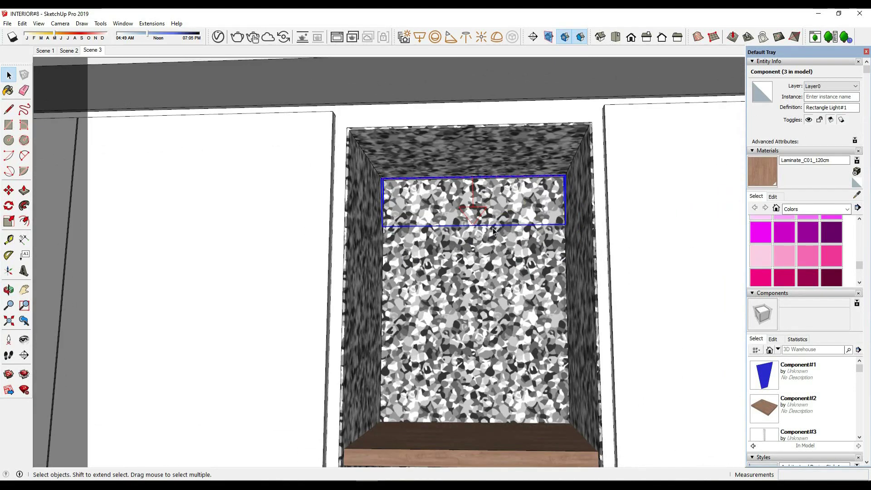
scroll(494, 231, "down", 2)
mouse_move(493, 232)
middle_mouse_down()
mouse_move(498, 219)
mouse_move(417, 234)
middle_mouse_up()
scroll(416, 234, "up", 5)
scroll(417, 234, "up", 3)
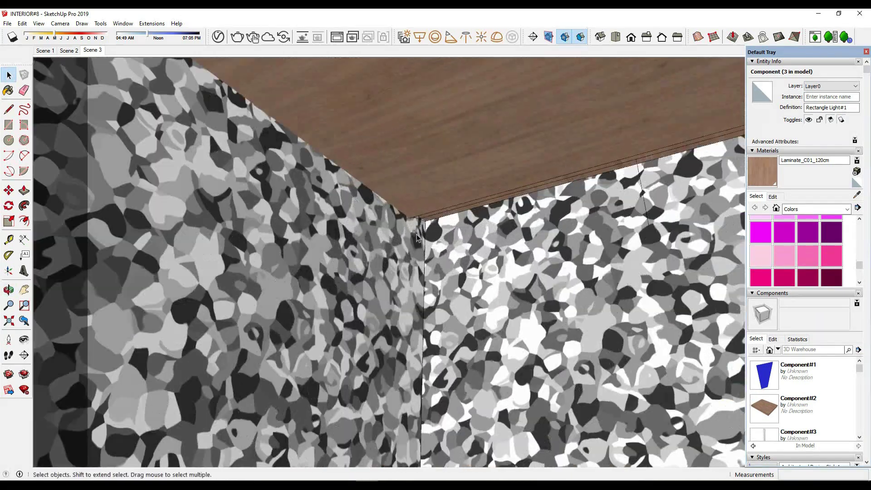
scroll(407, 214, "up", 2)
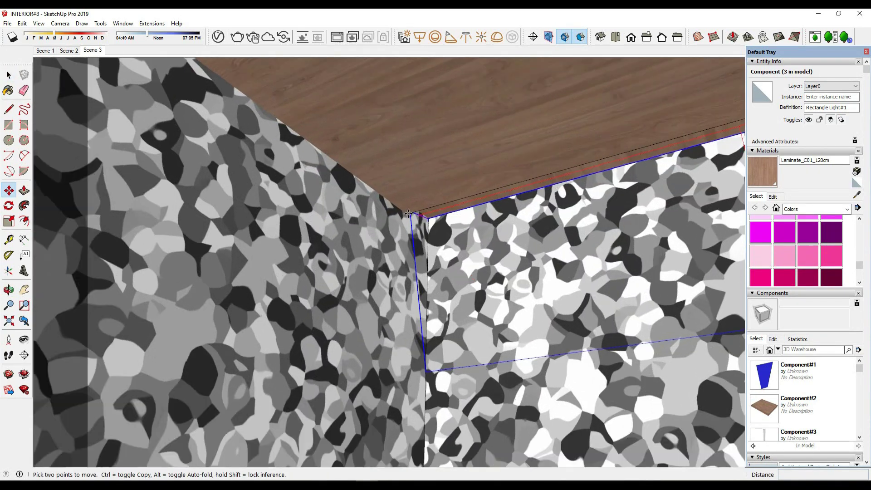
Copy the rectangle light down to the corner under the niche shelf.
left_click(413, 220)
key("ctrl")
scroll(418, 241, "down", 5)
middle_click_drag(418, 241, 427, 317)
scroll(426, 336, "up", 5)
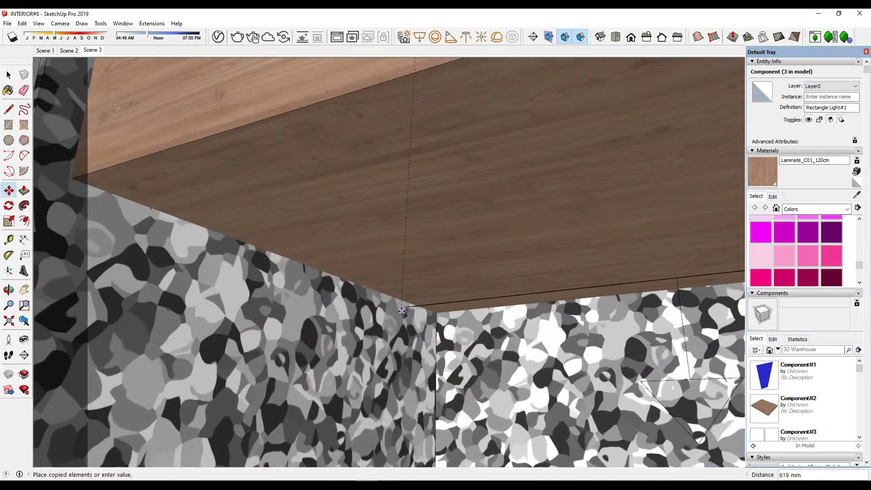
left_click(414, 323)
key("space")
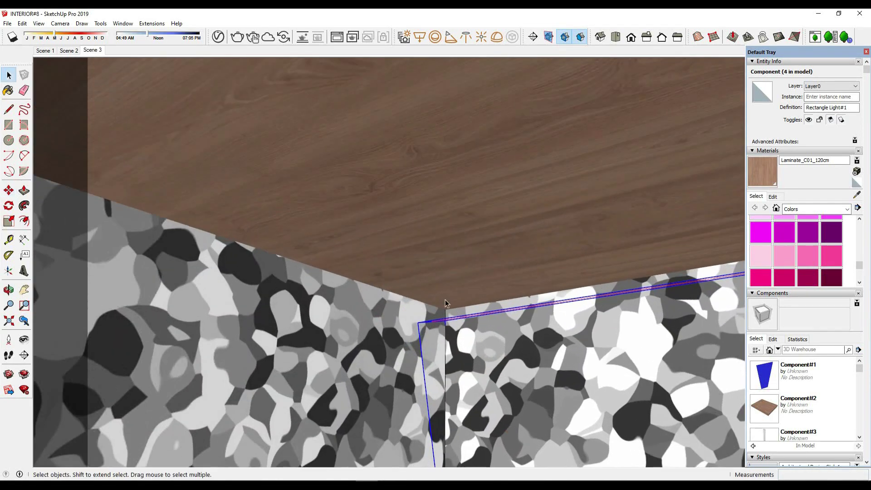
Copy the 460 mm edge under the shelf 40 mm away to form a strip.
key("m")
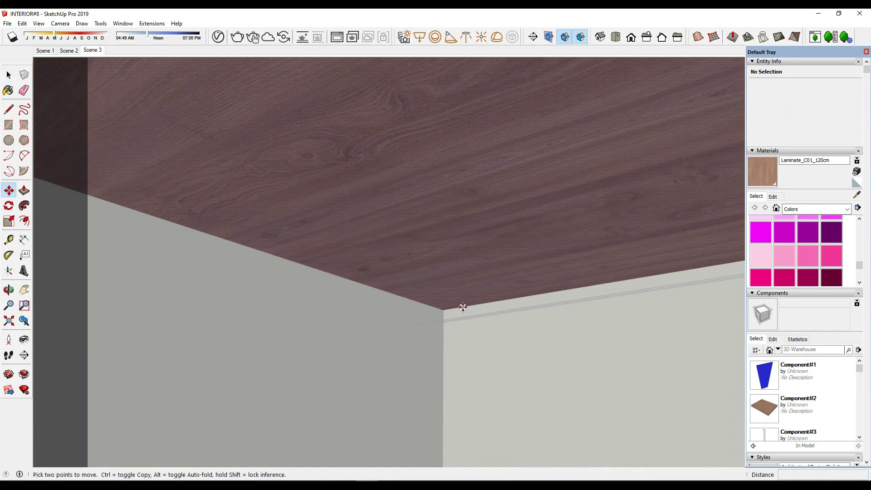
mouse_move(462, 308)
middle_mouse_down()
mouse_move(370, 289)
mouse_move(470, 303)
mouse_move(385, 306)
mouse_move(350, 336)
mouse_move(469, 302)
mouse_move(397, 311)
mouse_move(450, 311)
middle_mouse_up()
key("space")
left_click(469, 304)
key("m")
key("ctrl")
left_click(474, 325)
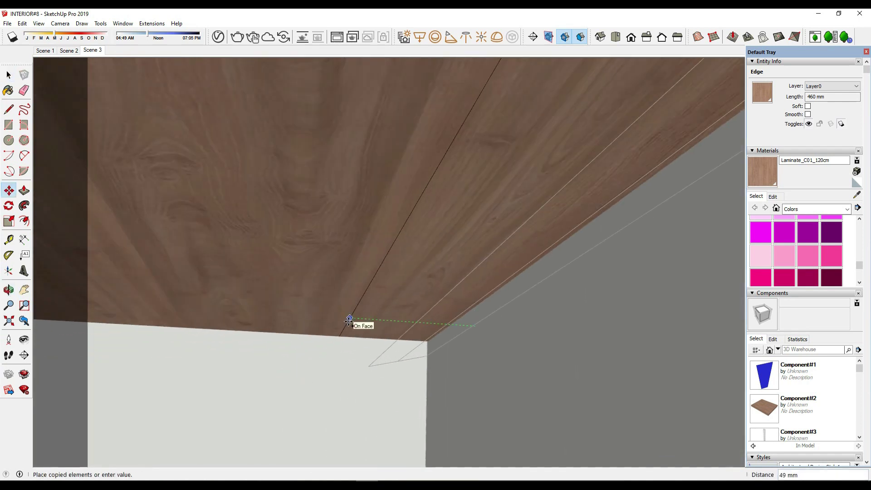
key("Return")
Push/Pull the new narrow strip down into a thin shelf lip.
key("space")
left_click(402, 312)
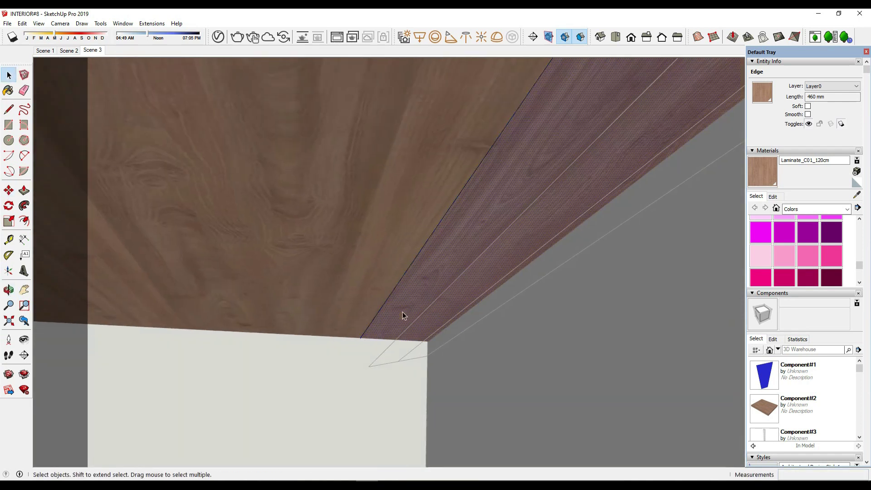
key("p")
key("Return")
key("space")
mouse_move(403, 309)
middle_mouse_down()
mouse_move(428, 353)
mouse_move(413, 353)
mouse_move(462, 301)
middle_mouse_up()
Lift the light up behind the new lip and return to Scene 3.
left_click(413, 353)
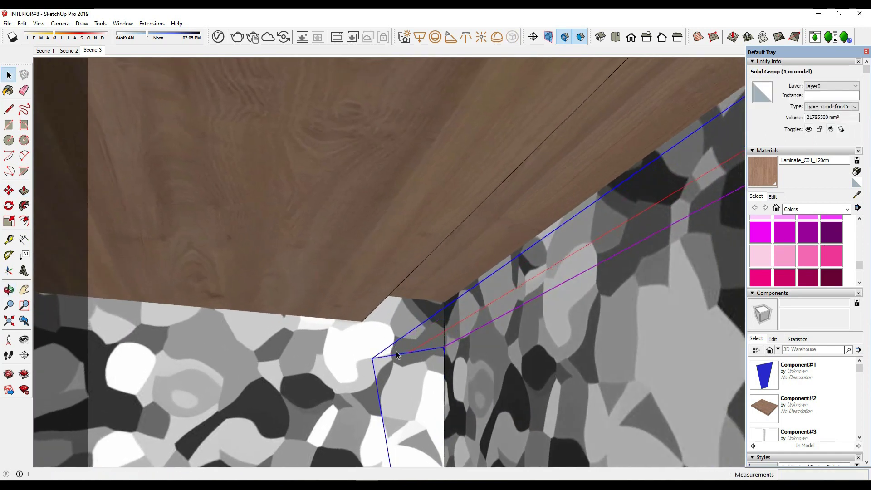
key("m")
left_click(462, 290)
key("space")
middle_click_drag(462, 291, 412, 344)
left_click(96, 51)
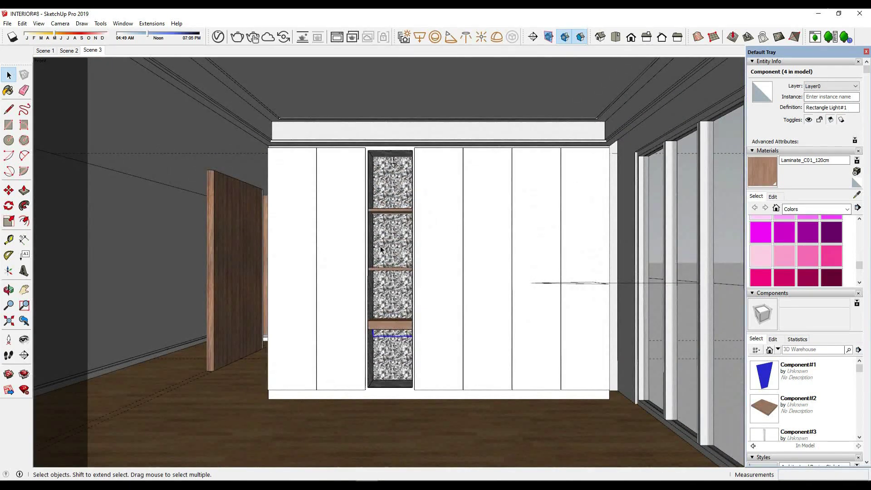
Run a V-Ray test render, then set Rectangle Light#1's intensity to 250.
left_click(237, 37)
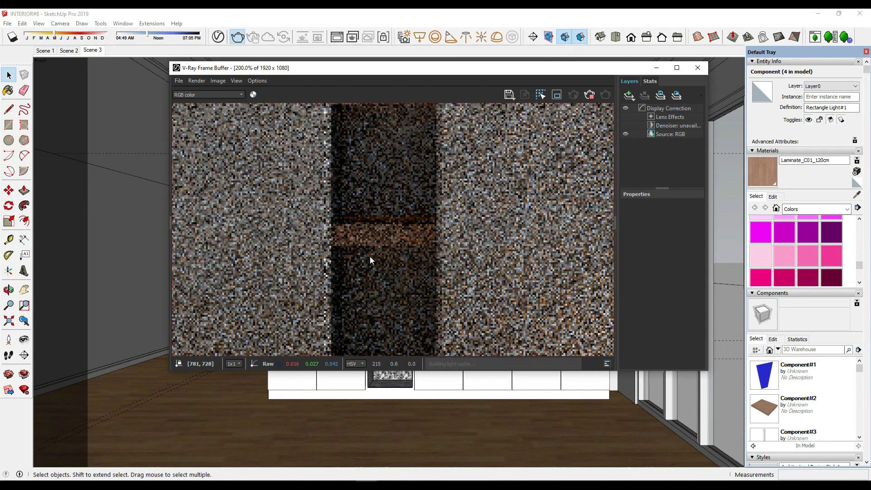
scroll(375, 165, "down", 1)
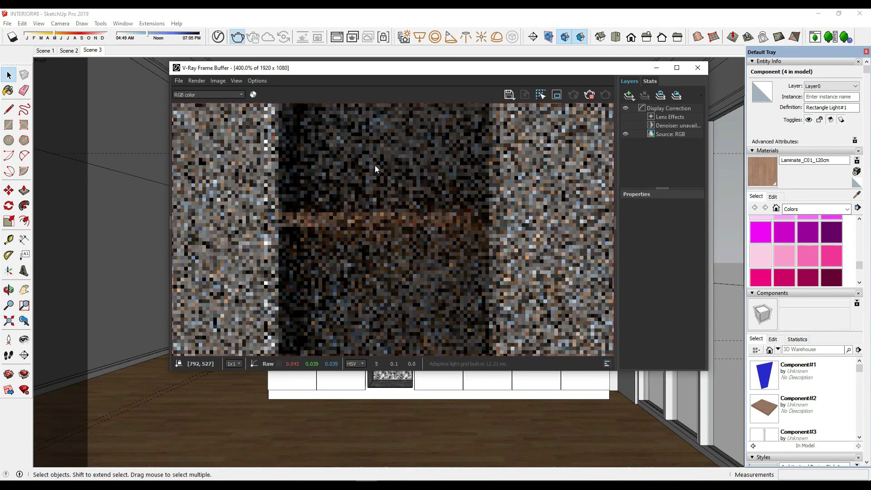
left_click(591, 97)
left_click(697, 68)
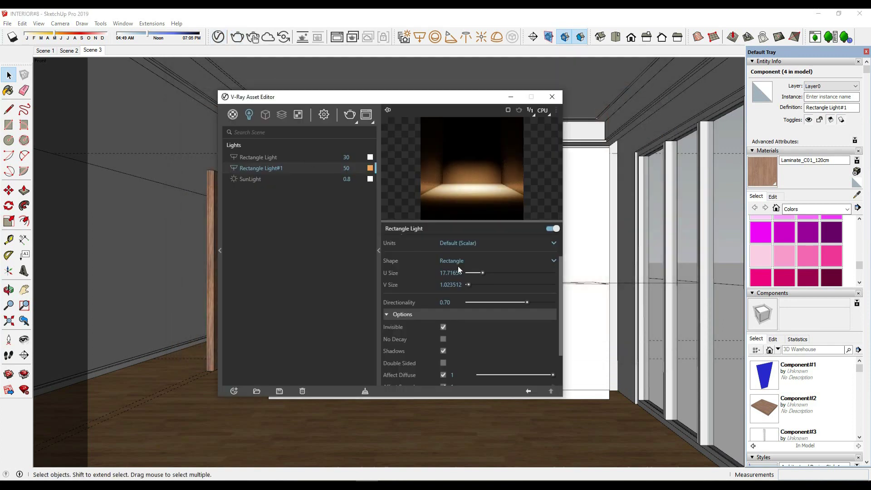
scroll(459, 268, "up", 2)
type("250")
key("Return")
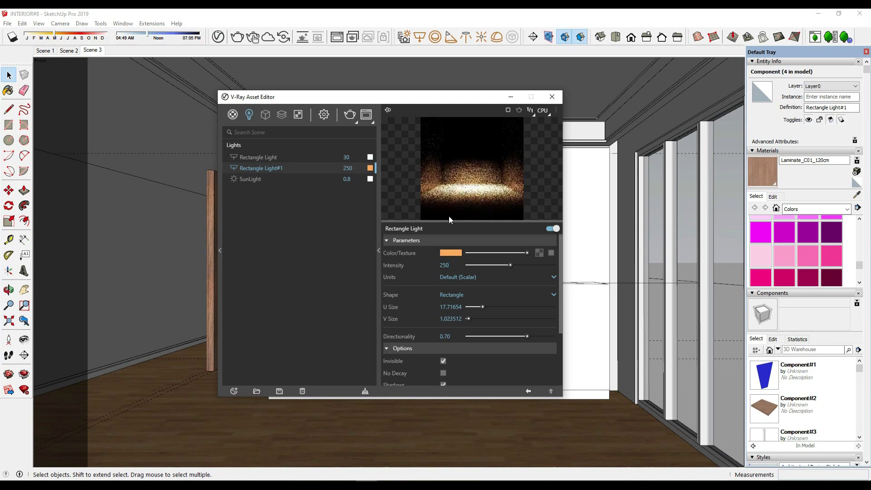
key("Return")
Run two more V-Ray test renders to compare the niche shelf lighting.
left_click(237, 37)
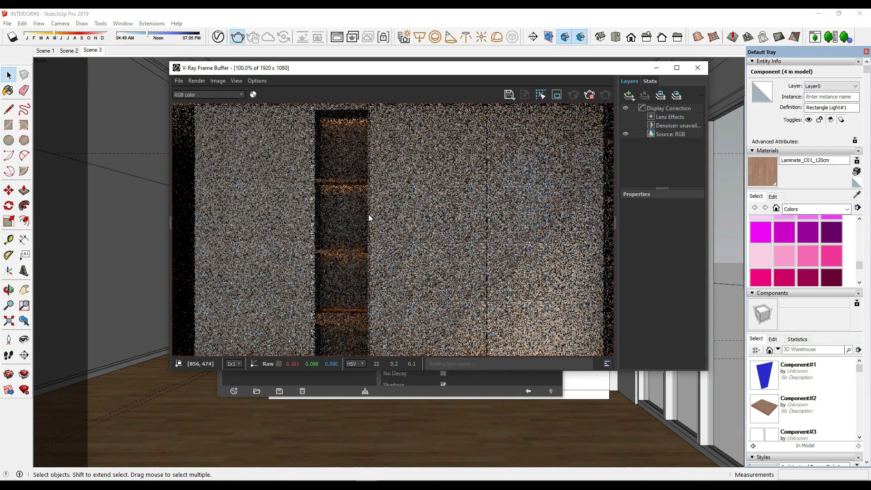
scroll(369, 214, "down", 1)
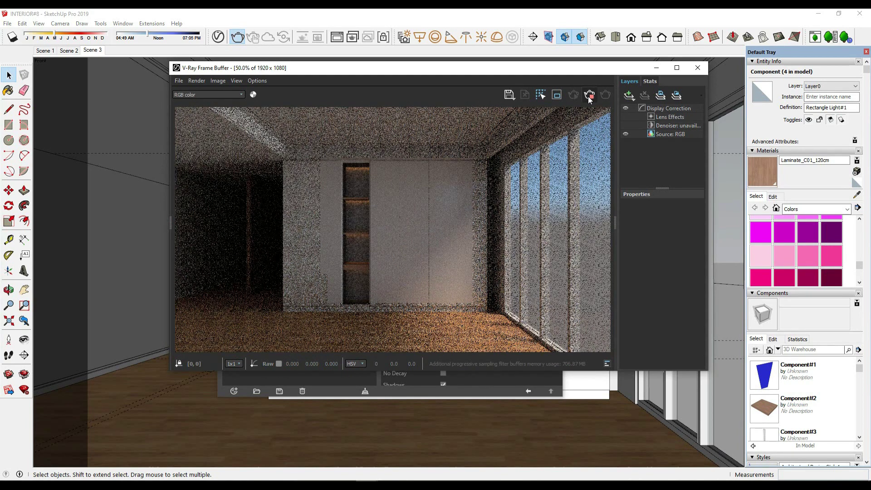
left_click(590, 95)
left_click(698, 68)
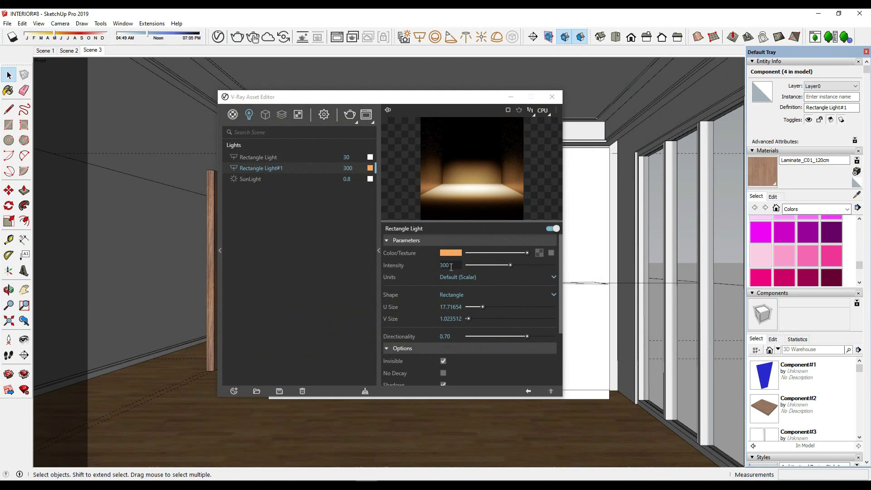
left_click(237, 36)
scroll(359, 196, "up", 2)
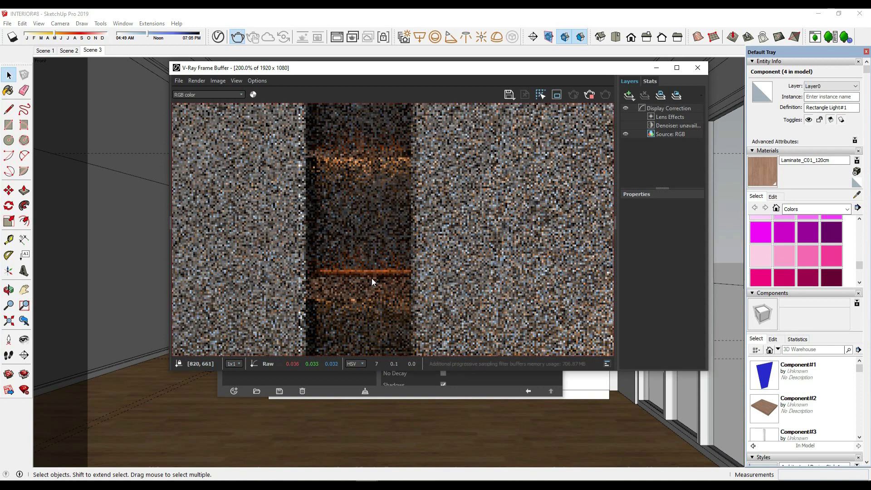
scroll(386, 169, "down", 2)
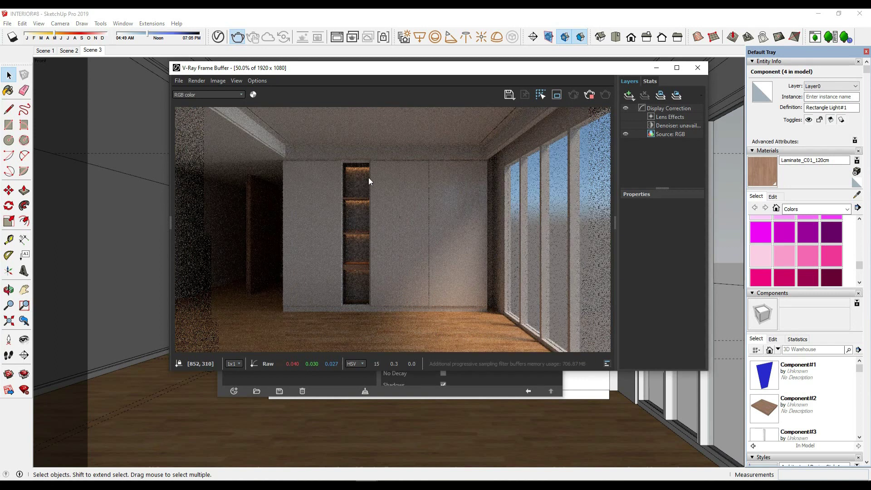
left_click(590, 97)
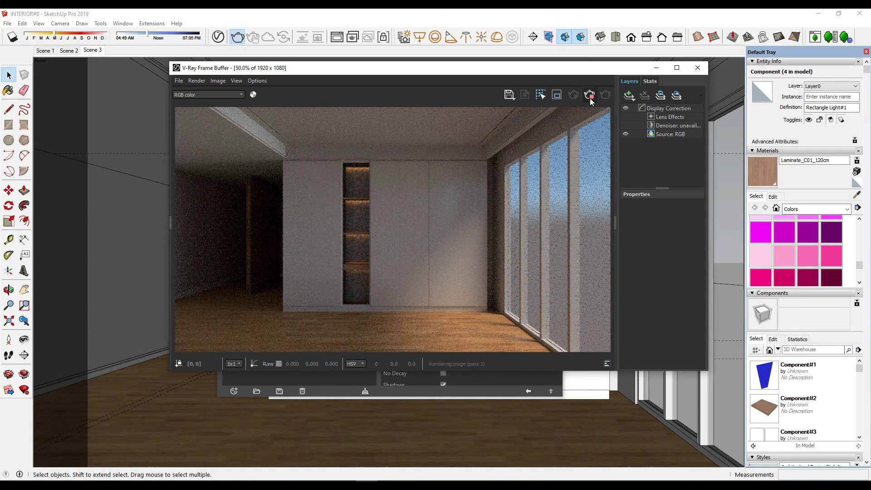
left_click(698, 67)
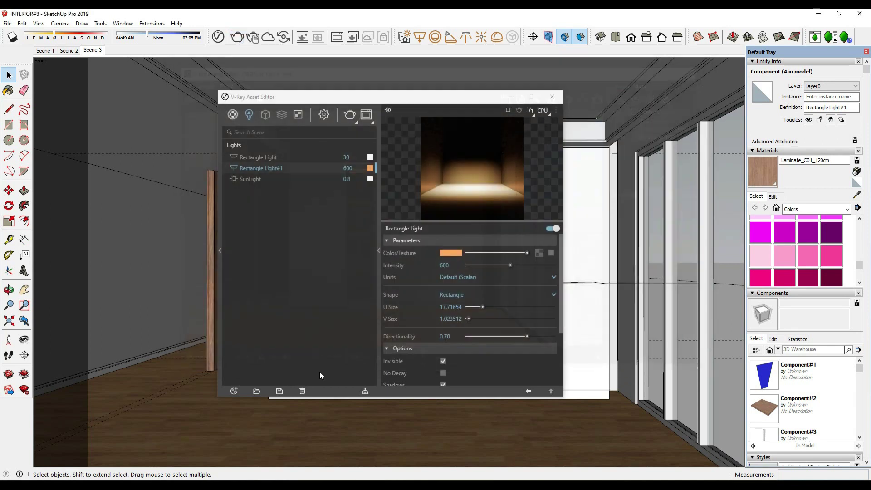
Copy the cabinet's bottom edge 74 mm up to outline a base strip.
left_click(553, 100)
middle_click_drag(432, 284, 346, 370)
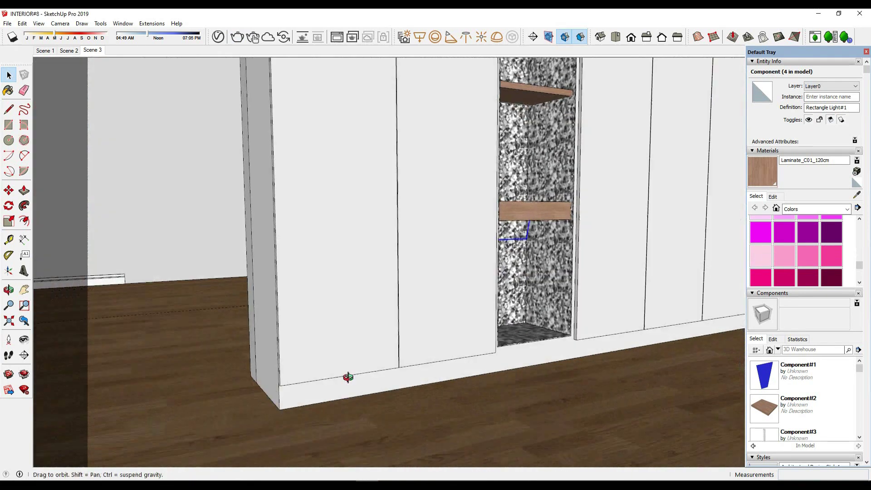
scroll(345, 375, "up", 3)
scroll(408, 380, "up", 3)
scroll(407, 381, "up", 3)
left_click(417, 419)
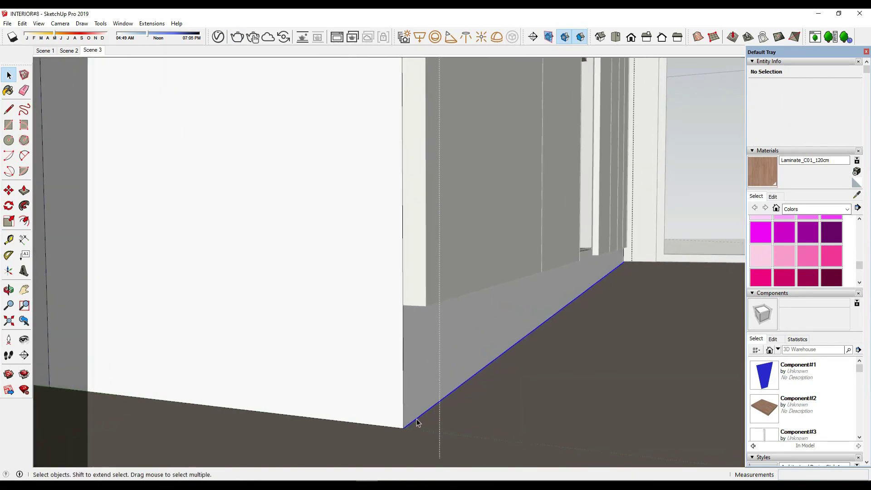
key("m")
left_click(399, 319)
key("ctrl")
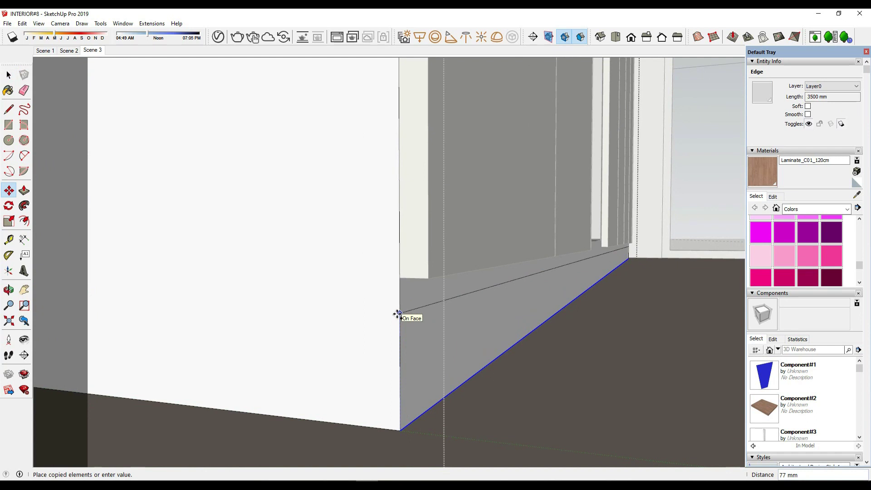
left_click(398, 314)
key("space")
Recess the base strip 22 mm into the cabinet.
left_click(426, 340)
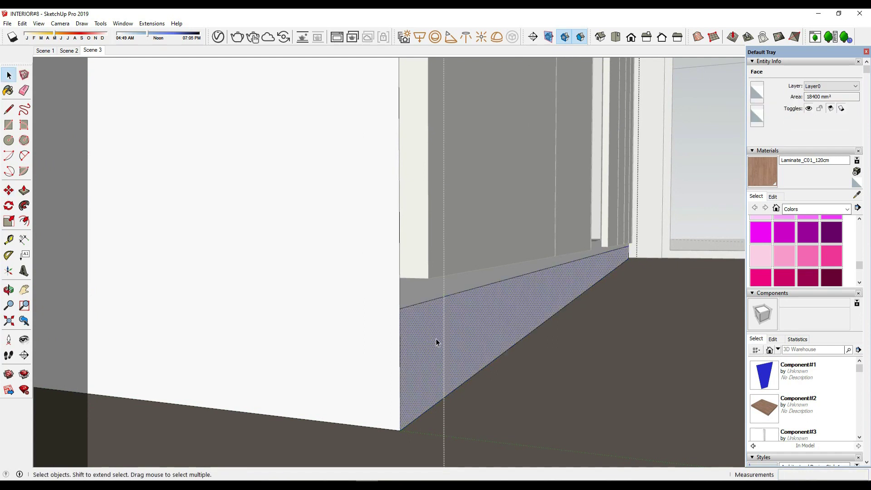
key("p")
left_click(409, 348)
key("space")
mouse_move(408, 348)
middle_mouse_down()
mouse_move(470, 269)
mouse_move(369, 282)
mouse_move(383, 286)
middle_mouse_up()
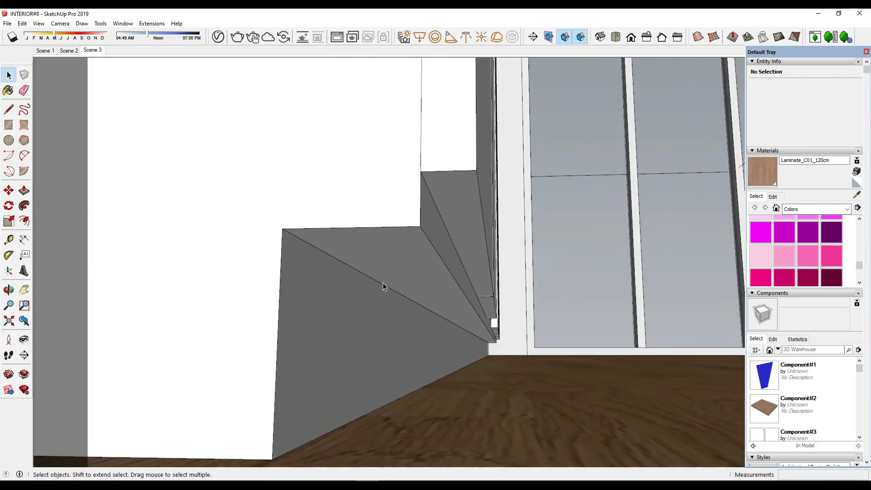
Draw a new V-Ray Rectangle Light across the recessed base strip.
left_click(420, 36)
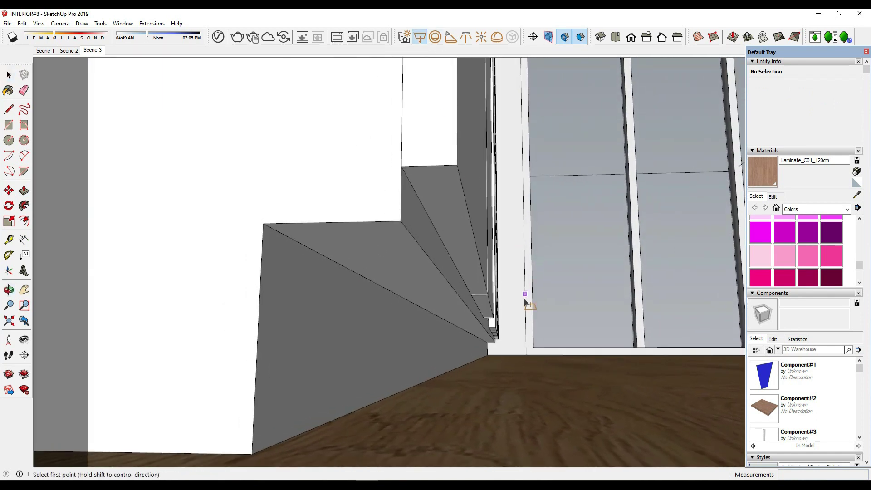
left_click(495, 340)
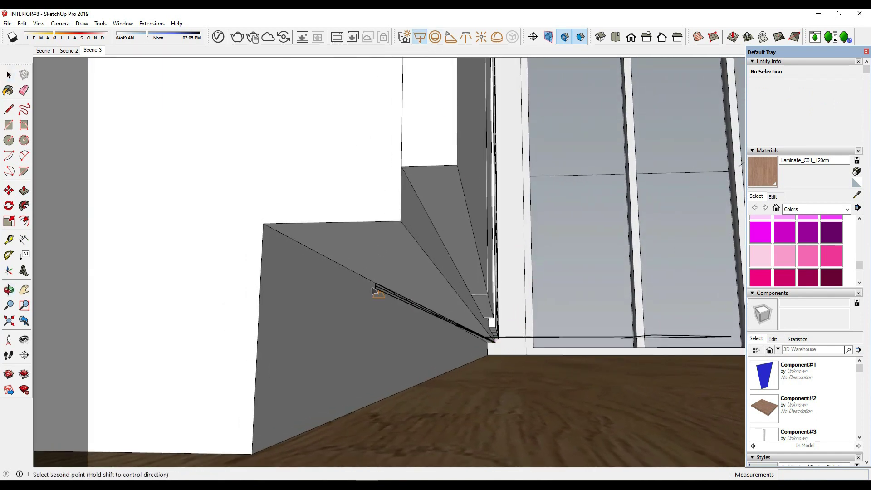
left_click(263, 224)
left_click(364, 262)
middle_click_drag(364, 262, 454, 295)
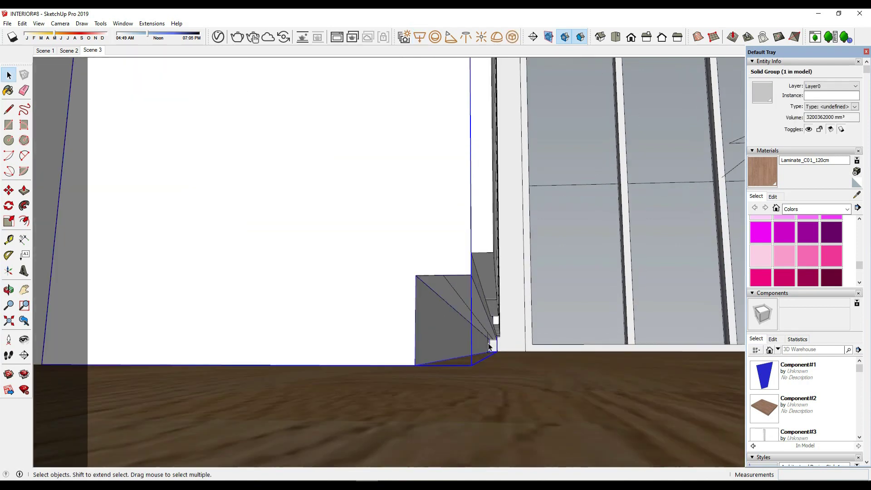
scroll(486, 334, "up", 5)
Scale the new rectangle light to 0.67 along its width.
left_click(485, 331)
key("s")
scroll(485, 330, "down", 5)
middle_click_drag(466, 330, 481, 336)
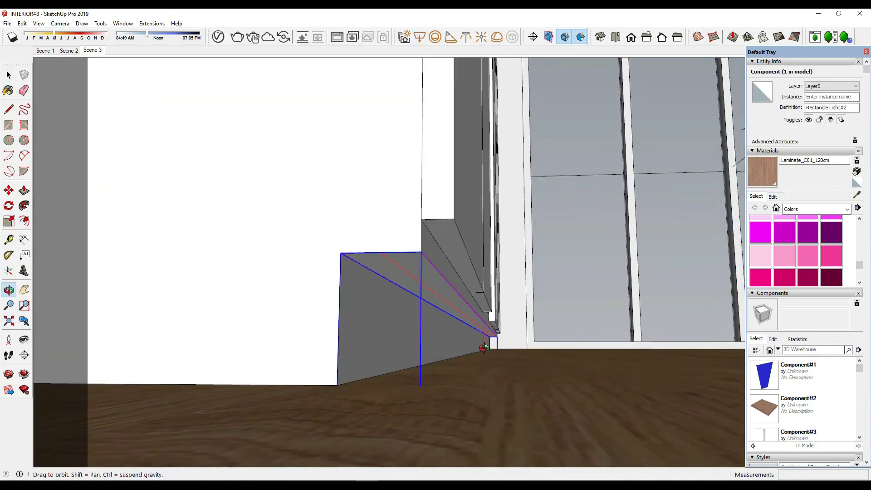
scroll(491, 321, "up", 3)
scroll(476, 398, "down", 2)
middle_click_drag(476, 398, 481, 436)
left_click_drag(493, 460, 476, 456)
key("space")
Begin rotating the light with its corner as the pivot.
mouse_move(362, 257)
middle_mouse_down()
mouse_move(380, 243)
mouse_move(370, 195)
mouse_move(372, 251)
mouse_move(452, 268)
mouse_move(307, 249)
middle_mouse_up()
key("a")
key("q")
left_click(301, 246)
Tilt the light into the recess, then set Rectangle Light#2 to orange, intensity 250.
left_click(455, 236)
key("space")
left_click(218, 37)
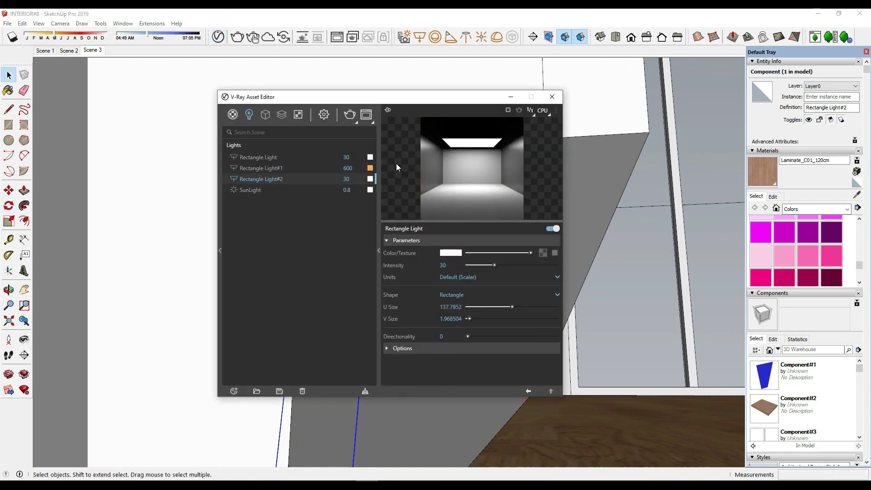
left_click(447, 253)
left_click(344, 312)
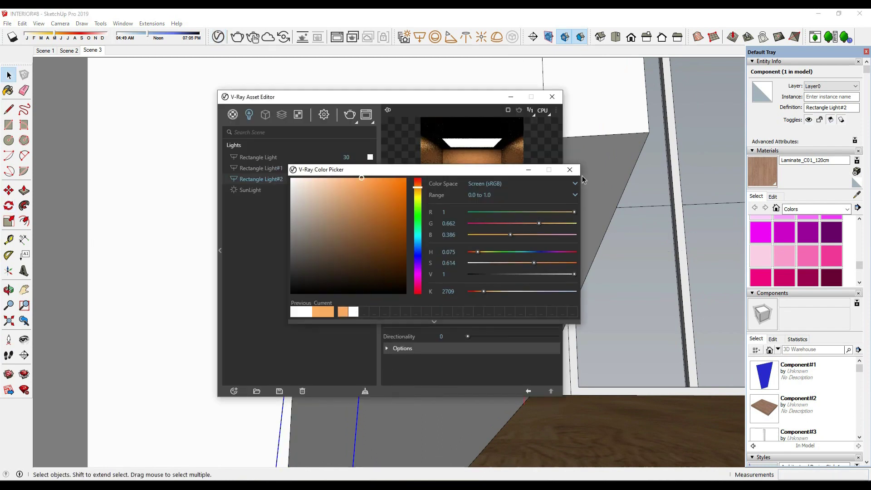
type("250")
key("Return")
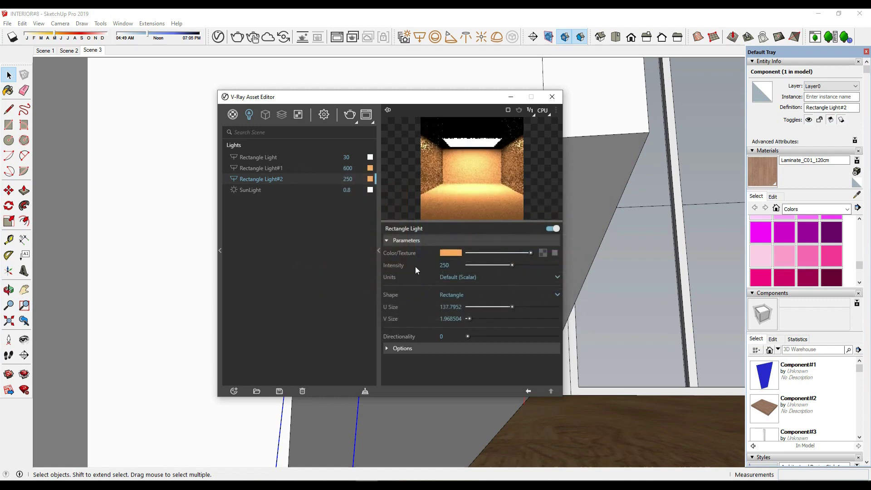
Make Rectangle Light#2 invisible in renders.
left_click(403, 348)
scroll(456, 288, "down", 2)
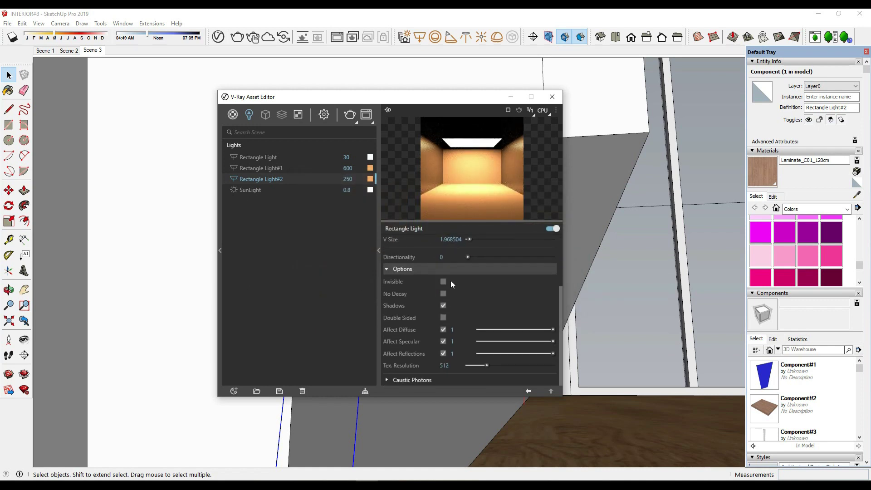
left_click(443, 282)
scroll(443, 355, "up", 2)
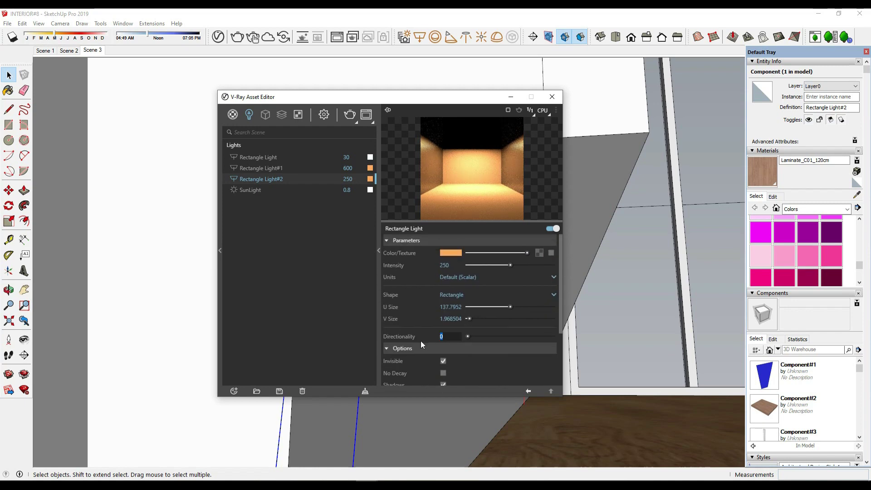
type(".")
key("Return")
left_click(552, 97)
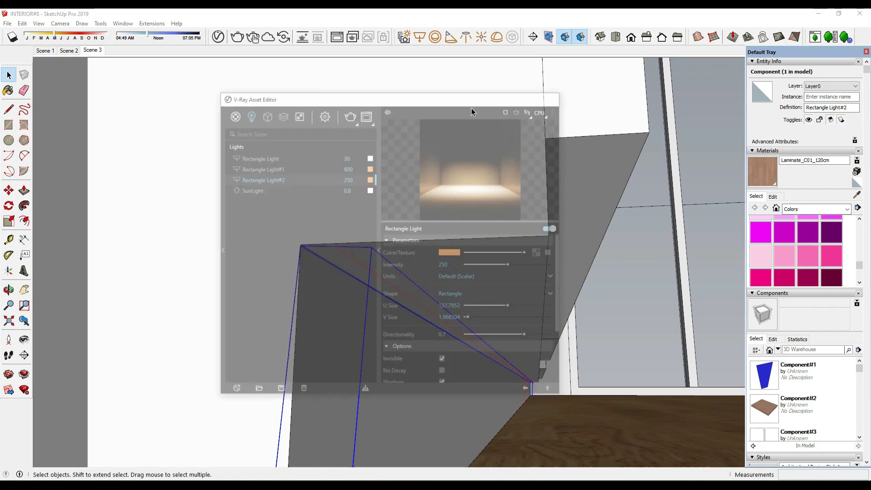
Run a brief test render of the Scene 3 wardrobe wall, then stop it.
left_click(99, 53)
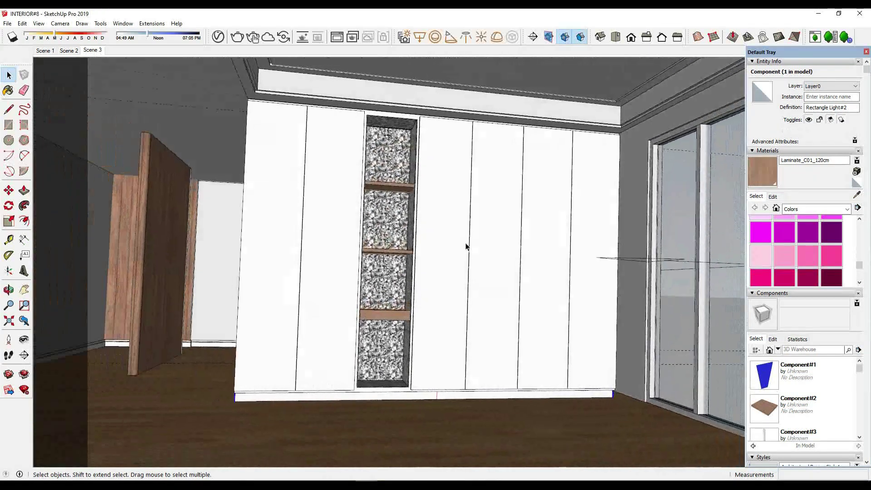
left_click(237, 36)
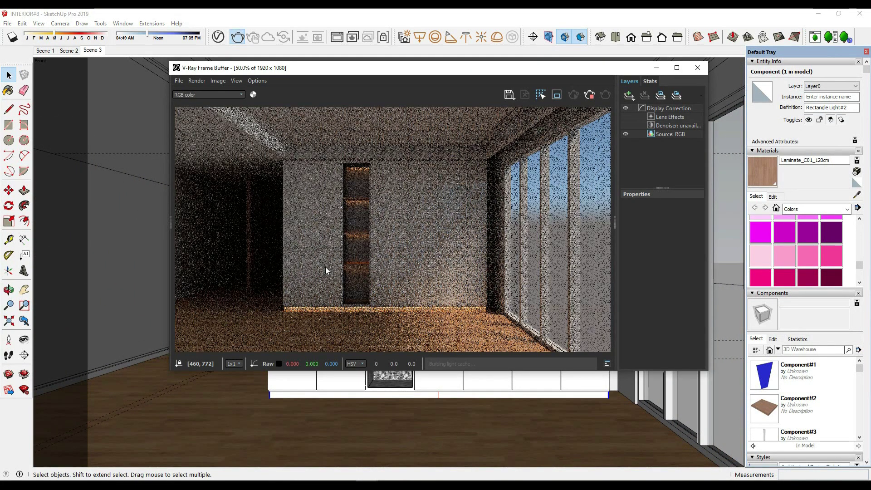
left_click(590, 95)
left_click(699, 68)
scroll(328, 220, "up", 5)
mouse_move(350, 196)
middle_mouse_down()
mouse_move(440, 214)
mouse_move(409, 224)
middle_mouse_up()
Copy the ceiling edge 240 mm inward to outline a strip along the wardrobe wall.
left_click(440, 215)
key("m")
left_click(399, 222)
key("ctrl")
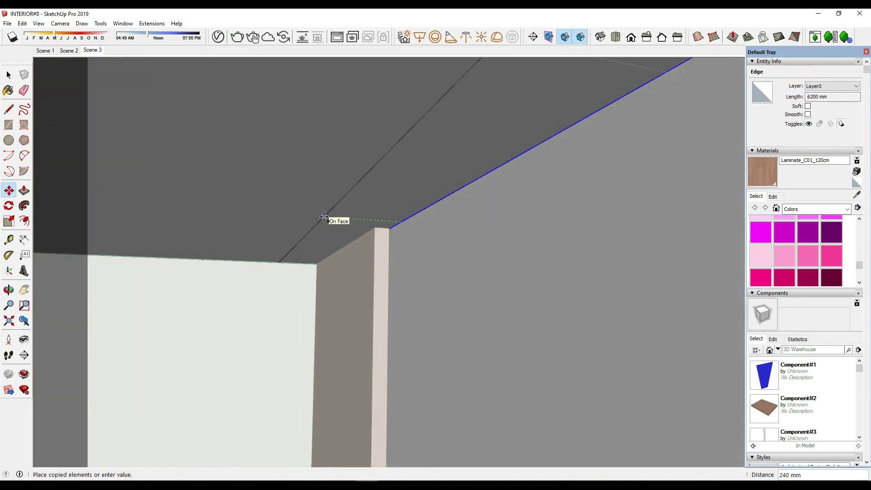
key("Return")
key("space")
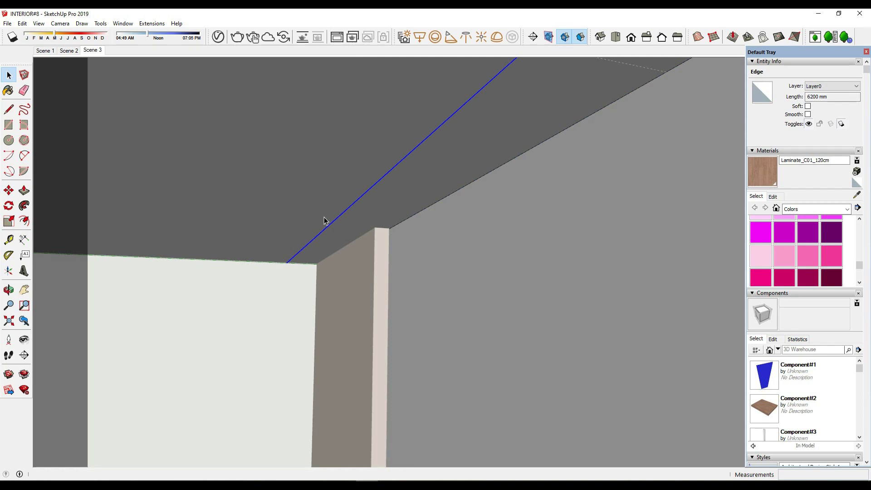
Push the new ceiling strip upward to form a recessed slot.
key("p")
left_click(386, 221)
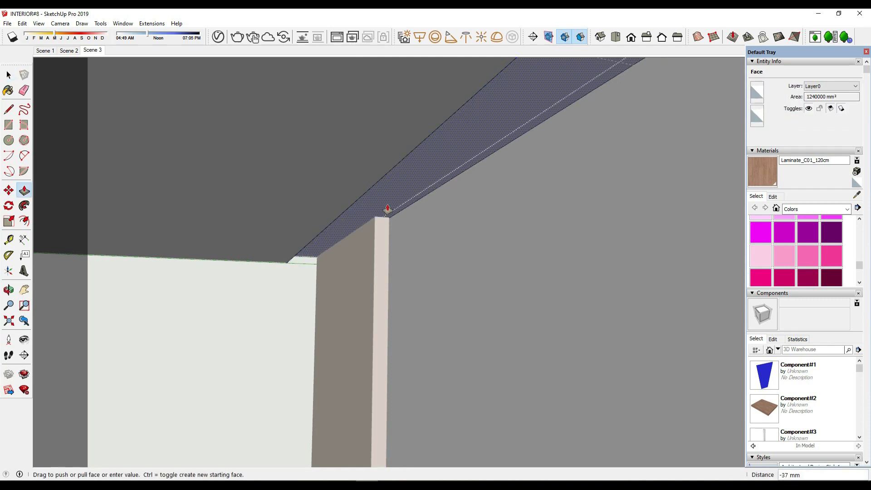
left_click(388, 209)
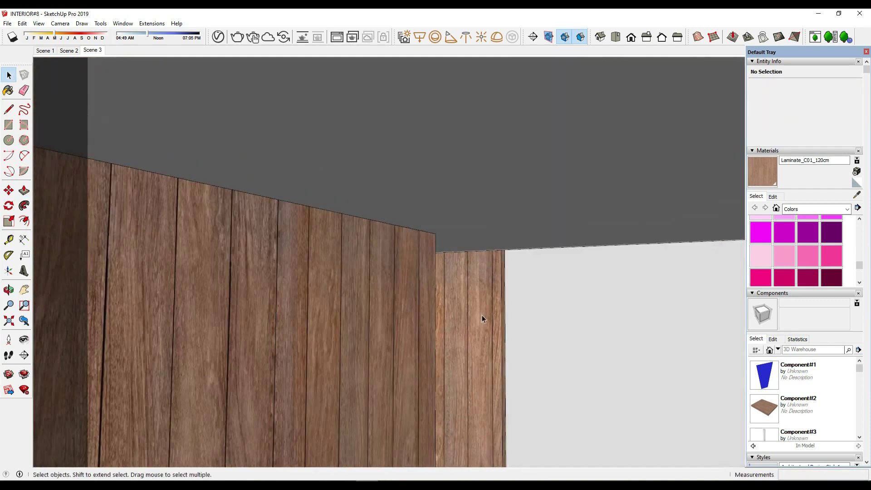
middle_click_drag(482, 315, 527, 337)
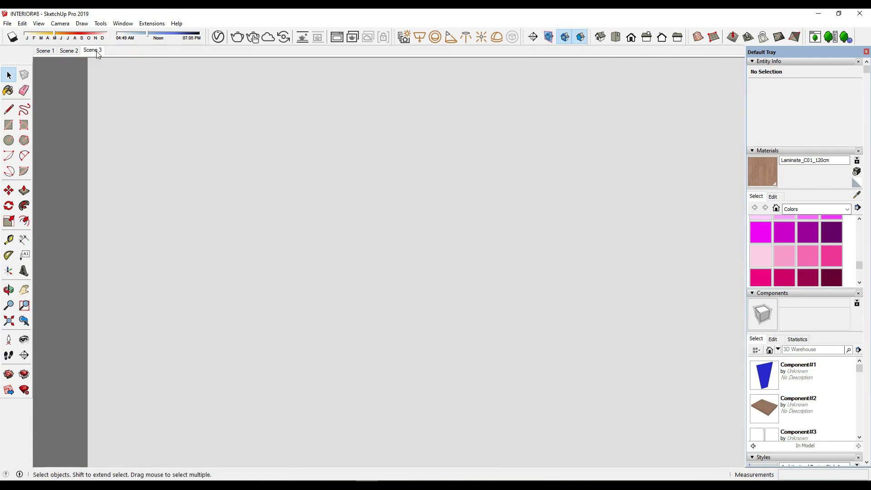
left_click(93, 50)
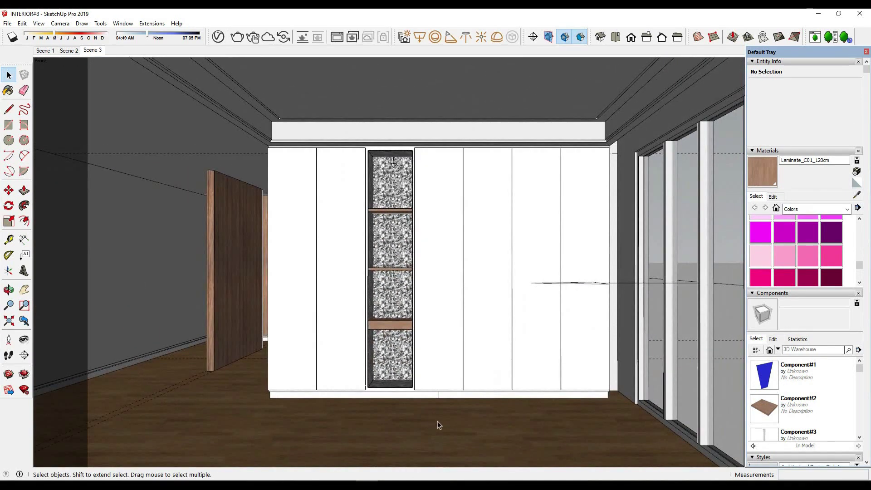
Copy the rectangle light up to the ceiling-wardrobe corner.
scroll(427, 386, "up", 3)
left_click(344, 382)
mouse_move(344, 383)
middle_mouse_down()
mouse_move(412, 369)
mouse_move(363, 406)
middle_mouse_up()
scroll(364, 407, "up", 3)
key("m")
left_click(422, 382)
key("ctrl")
mouse_move(423, 382)
middle_mouse_down()
mouse_move(359, 376)
mouse_move(292, 241)
mouse_move(148, 276)
mouse_move(397, 281)
mouse_move(385, 261)
mouse_move(356, 282)
mouse_move(402, 296)
mouse_move(340, 292)
mouse_move(360, 291)
mouse_move(252, 146)
mouse_move(289, 142)
middle_mouse_up()
left_click(338, 278)
key("space")
Rotate the copied light to fit the ceiling slot.
key("q")
left_click(352, 292)
key("m")
key("space")
Test-render the wardrobe wall from the front view, then stop and close it.
key("f")
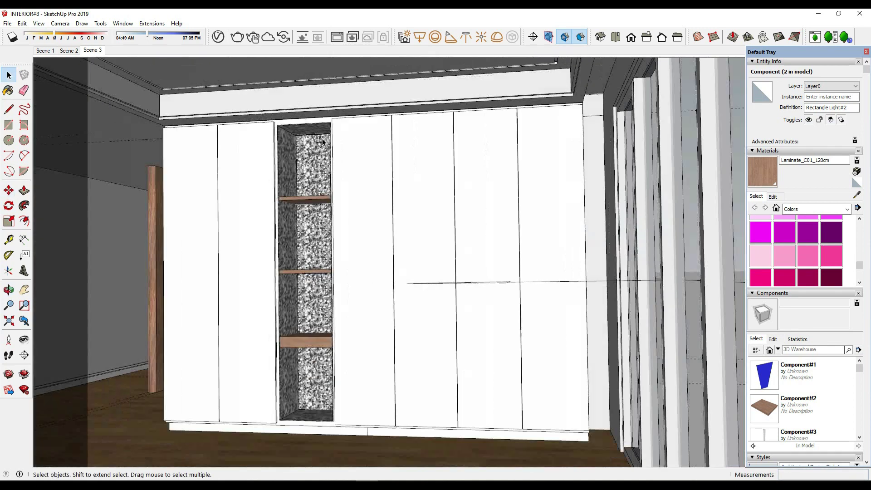
left_click(237, 36)
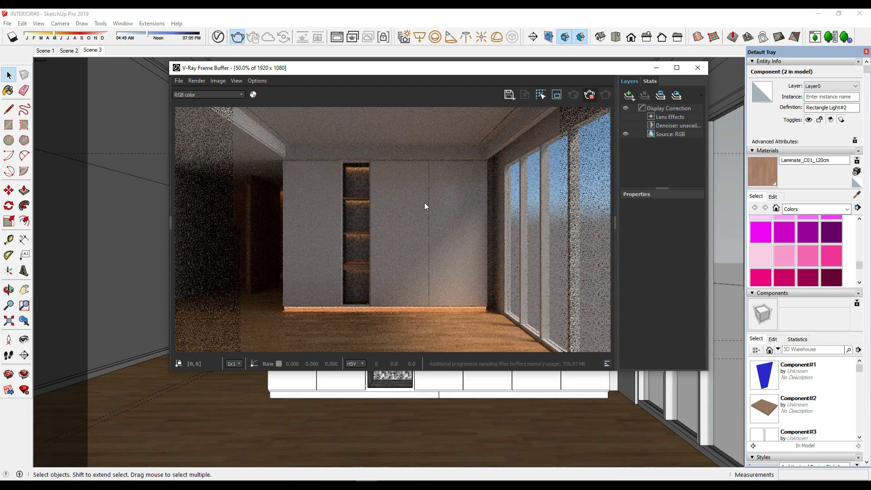
left_click(590, 96)
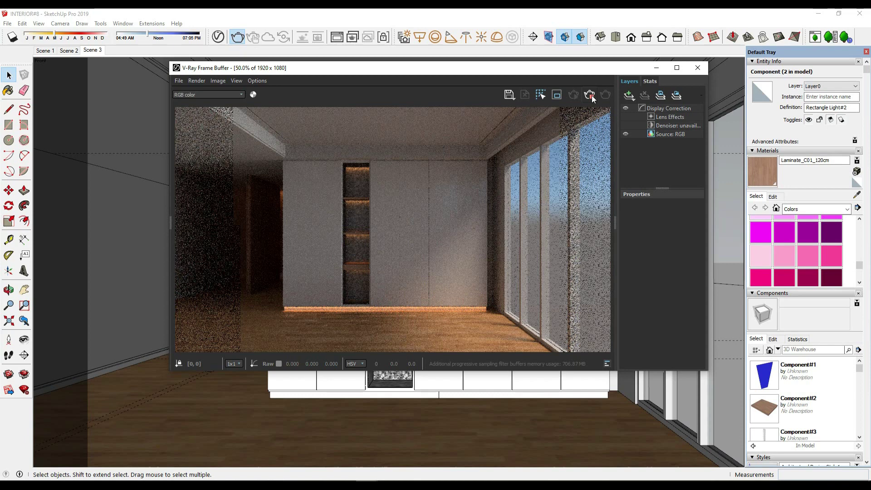
left_click(702, 71)
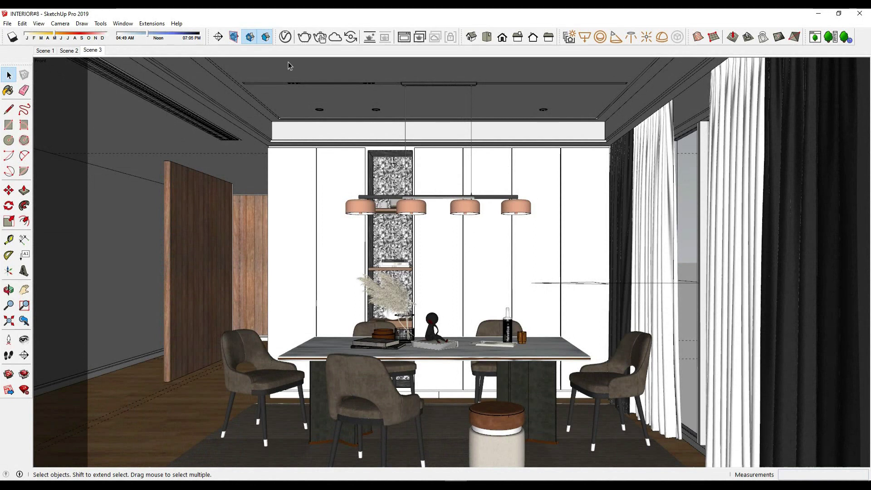
Set the V-Ray Render Output aspect ratio to 4:3 Picture (1440 × 1080).
left_click(285, 36)
left_click(196, 224)
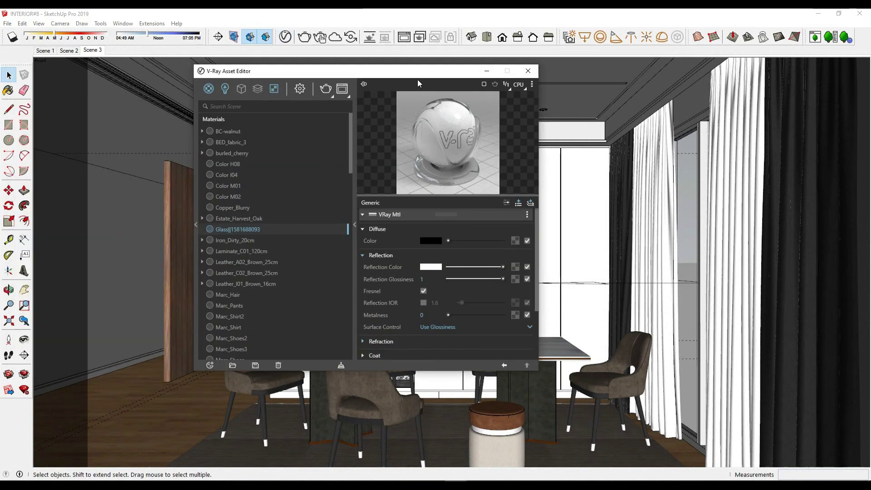
left_click(528, 71)
left_click(285, 36)
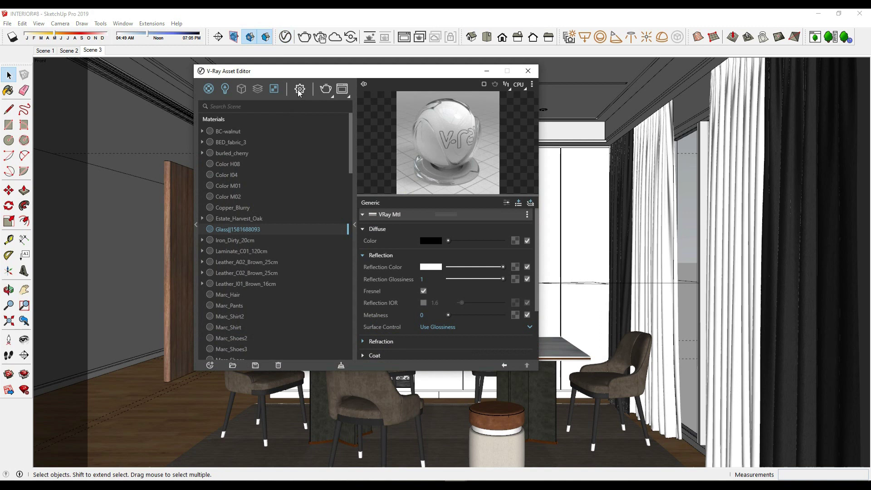
left_click(299, 88)
left_click(245, 212)
left_click(285, 247)
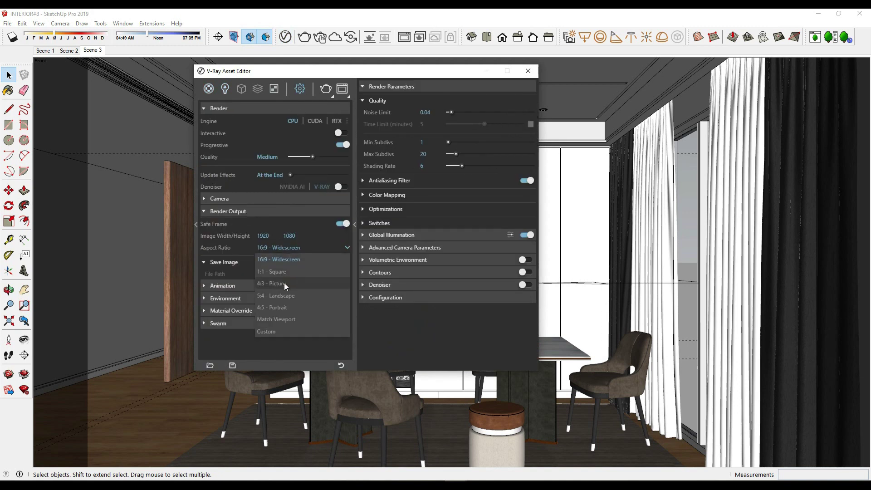
left_click(284, 274)
left_click(296, 248)
left_click(279, 271)
left_click_drag(531, 71, 474, 70)
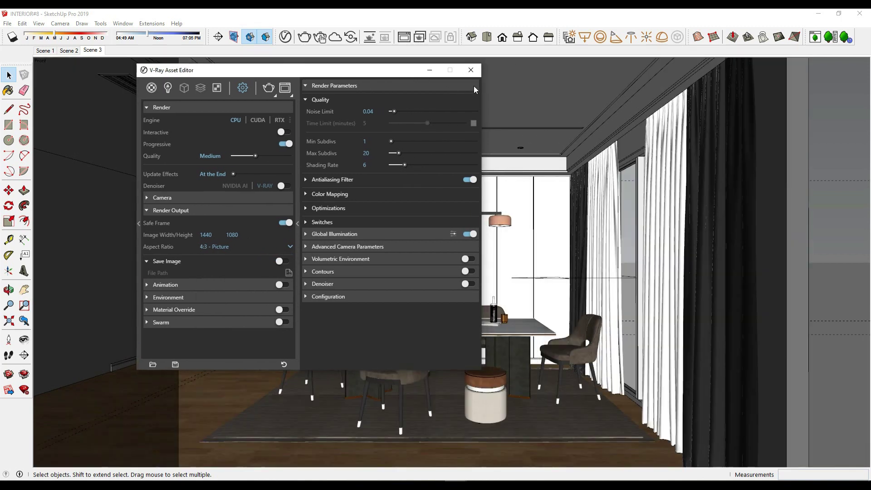
left_click(490, 172)
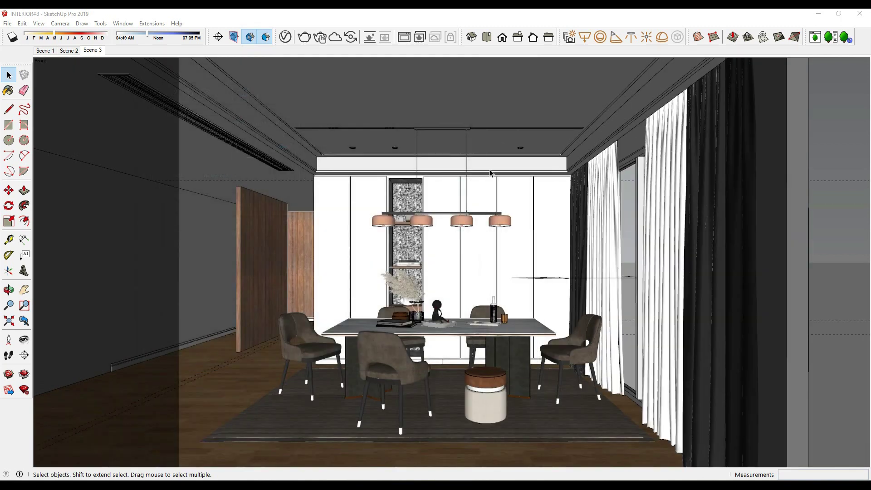
Walk the camera toward the dining table and turn it slightly left.
left_click(8, 355)
left_click_drag(553, 431, 562, 400)
left_click(24, 339)
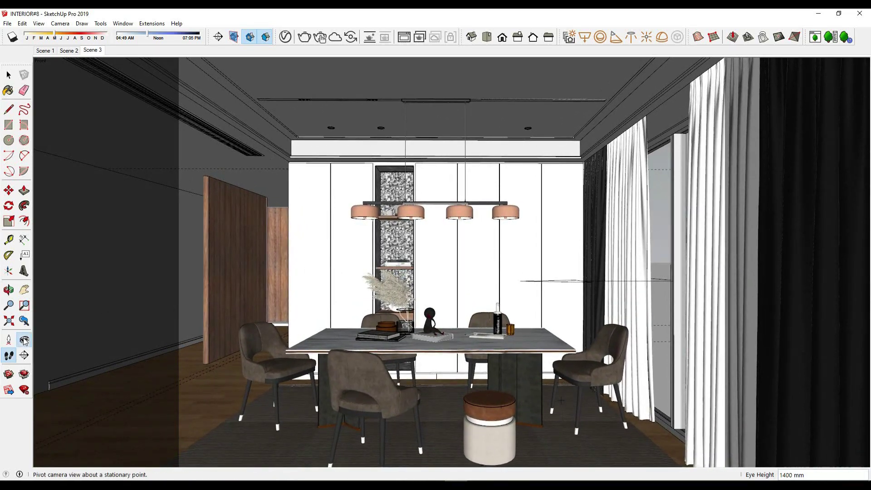
left_click_drag(511, 243, 504, 243)
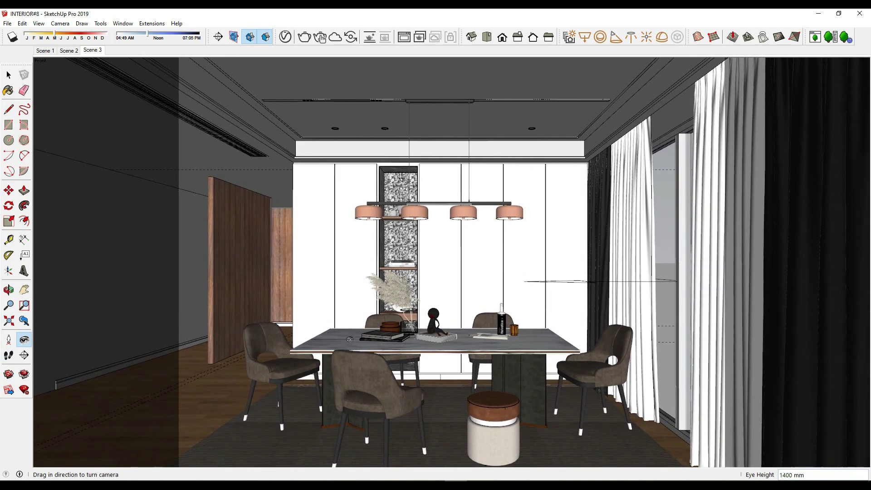
type("1200")
Set the camera eye height to 1250 mm.
key("Return")
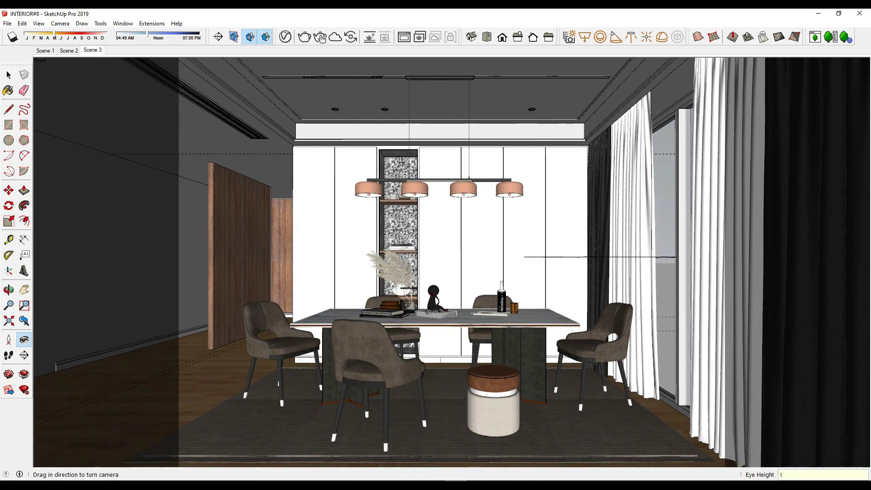
type("350")
key("Return")
type("00")
key("Return")
type("1200")
key("Return")
type("1250")
key("Return")
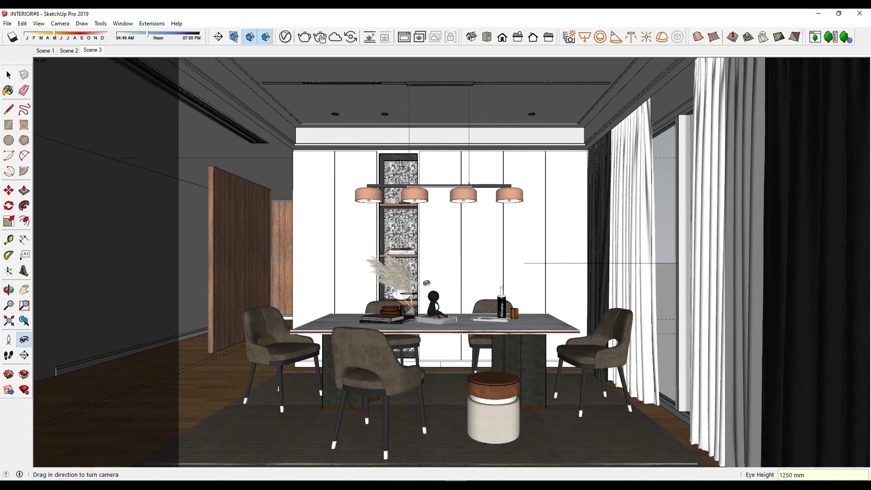
Step the camera slightly forward and save the view as Scene 4.
left_click(8, 75)
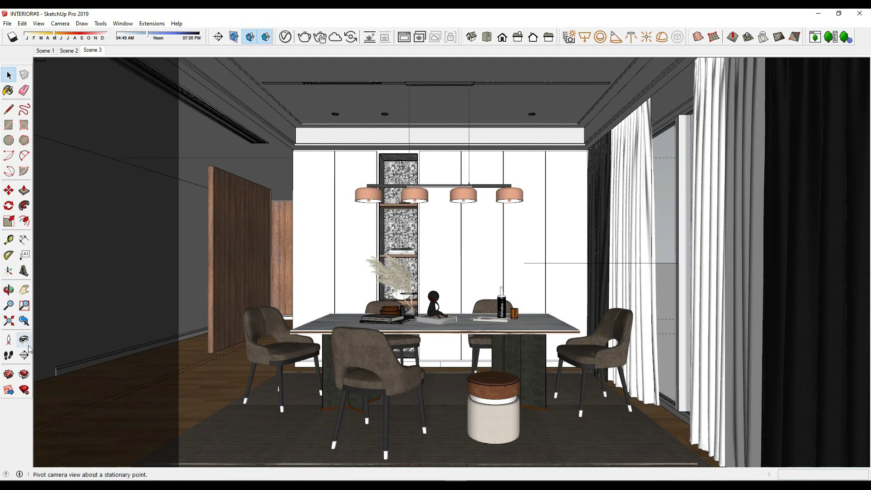
left_click(9, 356)
left_click_drag(377, 399, 388, 400)
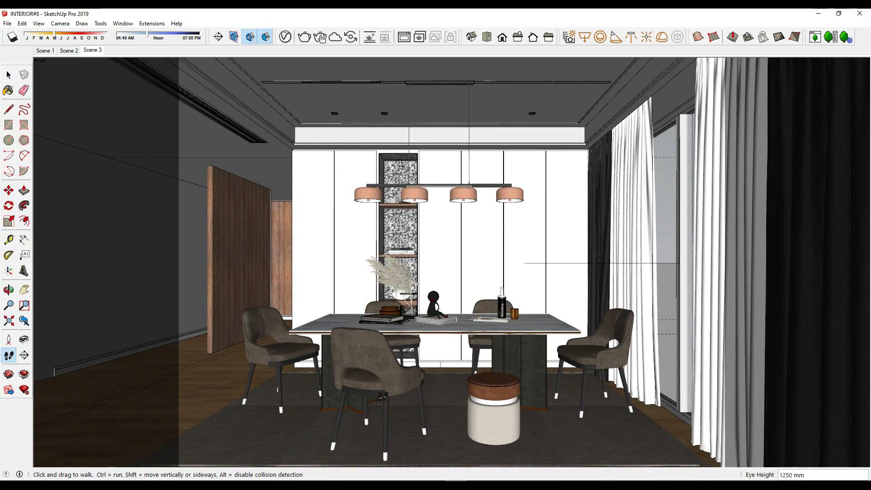
key("space")
right_click(93, 50)
left_click(114, 77)
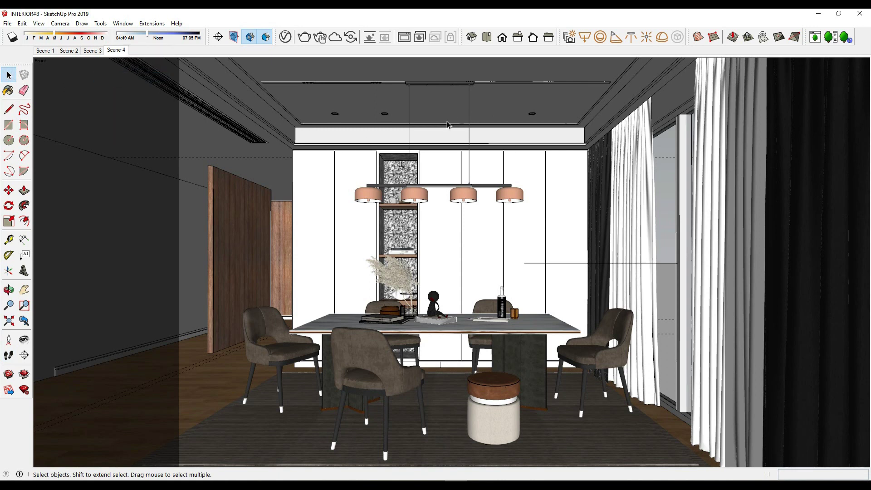
Run a brief V-Ray test render of the Scene 4 dining view, then stop and close it.
left_click(305, 39)
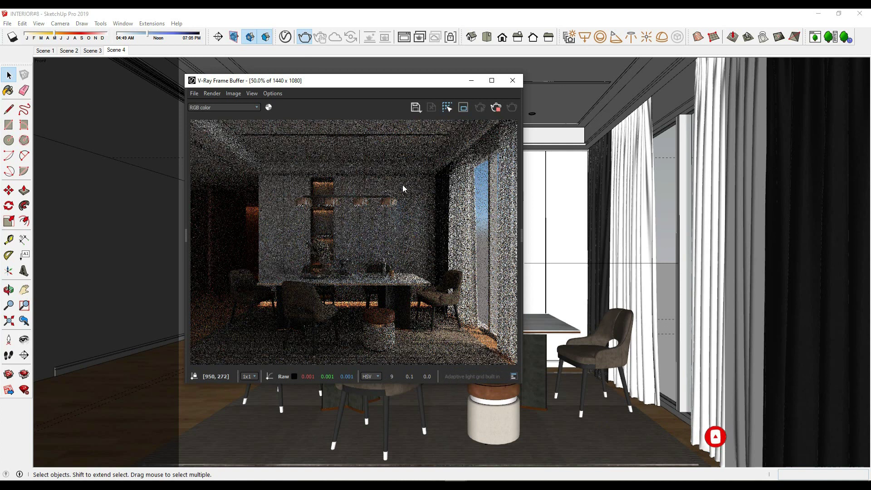
left_click_drag(438, 87, 428, 83)
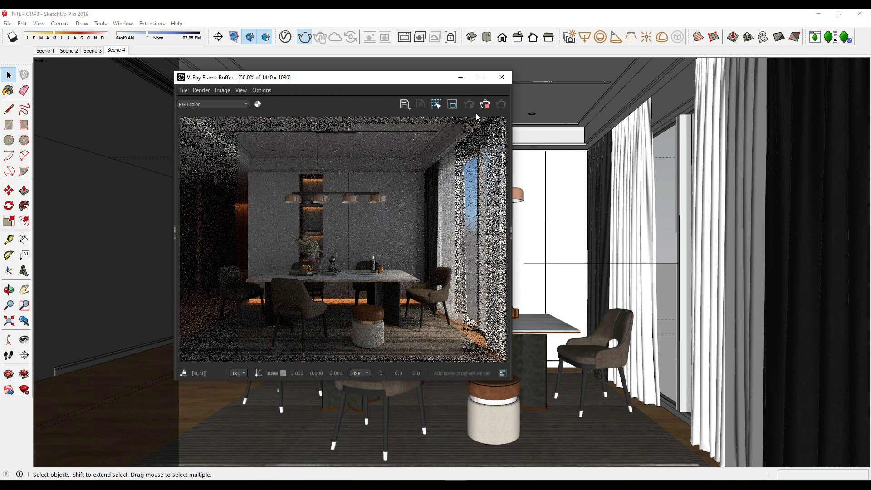
left_click(486, 104)
left_click(502, 77)
mouse_move(500, 91)
middle_mouse_down()
mouse_move(412, 205)
mouse_move(429, 228)
middle_mouse_up()
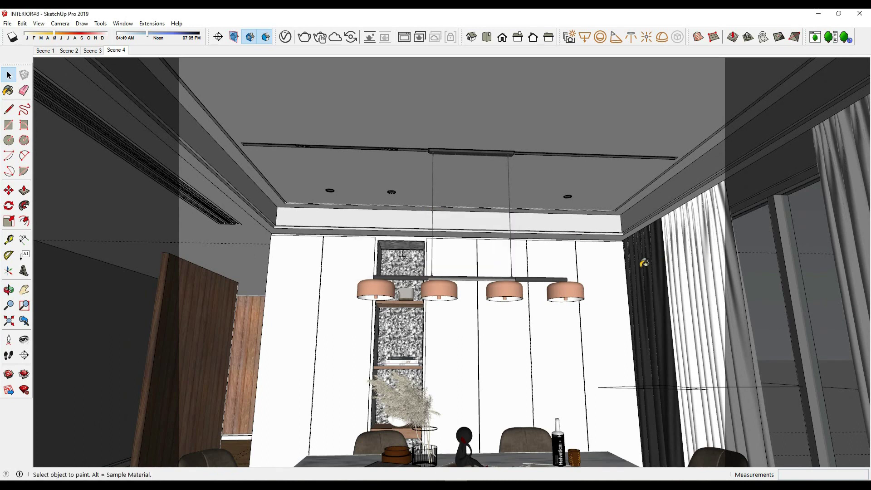
Orbit in on the ceiling downlight, select it and sample its dark trim material.
scroll(313, 180, "up", 3)
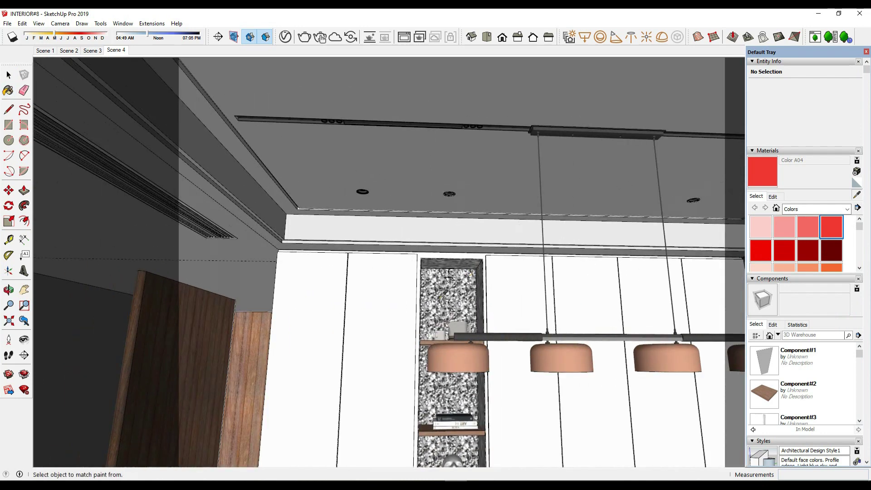
scroll(313, 179, "up", 2)
scroll(499, 182, "up", 3)
scroll(456, 231, "up", 3)
middle_click_drag(458, 230, 433, 142)
scroll(432, 142, "up", 5)
mouse_move(432, 191)
middle_mouse_down()
mouse_move(360, 179)
mouse_move(484, 235)
mouse_move(351, 287)
middle_mouse_up()
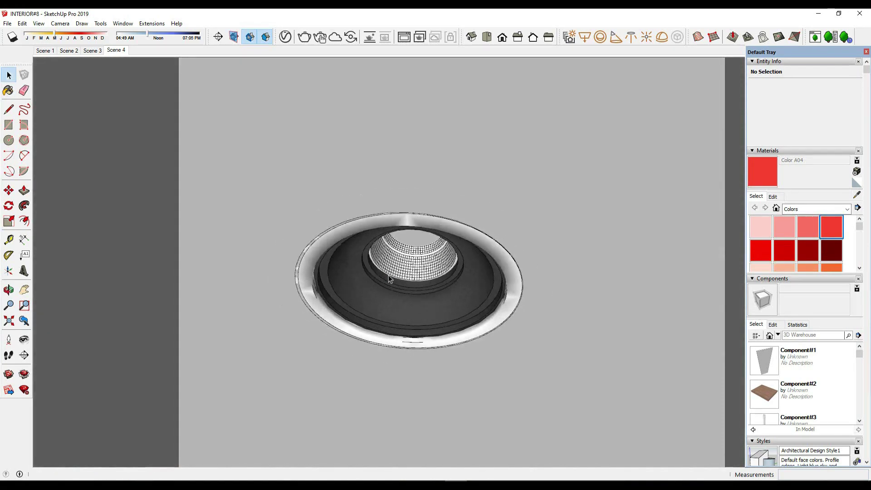
left_click(363, 288)
middle_click_drag(603, 209, 583, 211)
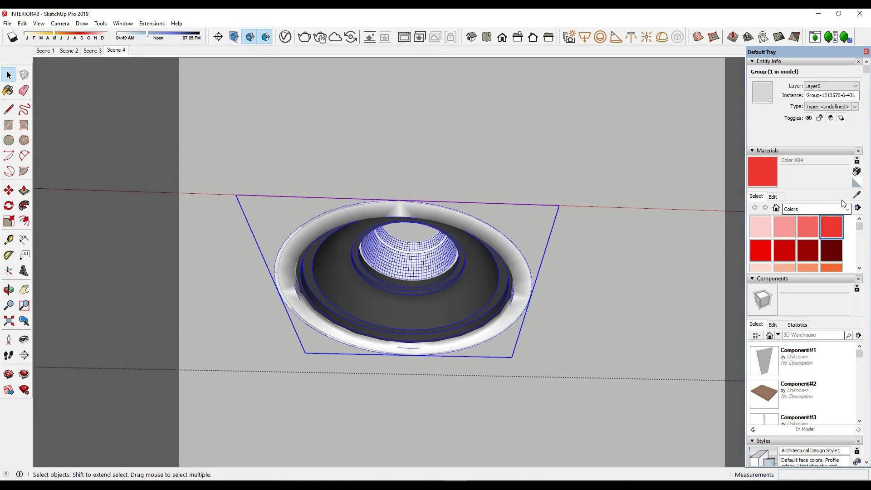
left_click(857, 194)
Make the downlight trim material chrome-reflective with a lighter diffuse colour.
left_click(513, 291)
left_click(285, 37)
left_click(329, 253)
left_click_drag(397, 266, 416, 266)
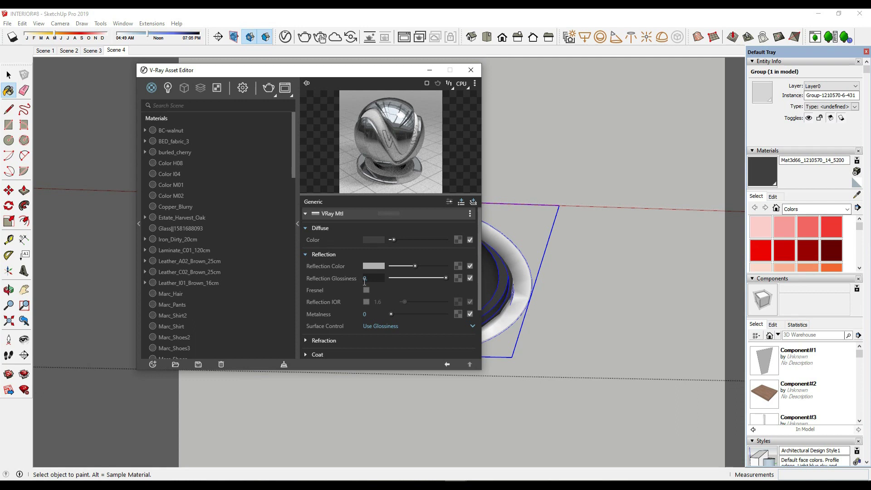
left_click(380, 244)
left_click(536, 227)
left_click(819, 184)
left_click(470, 70)
Orbit around the downlight and sample its inner material.
scroll(494, 231, "down", 3)
key("space")
mouse_move(494, 231)
middle_mouse_down()
mouse_move(449, 272)
mouse_move(473, 257)
mouse_move(482, 234)
middle_mouse_up()
scroll(482, 233, "up", 5)
middle_click_drag(498, 306, 400, 302)
left_click(858, 196)
scroll(487, 305, "up", 2)
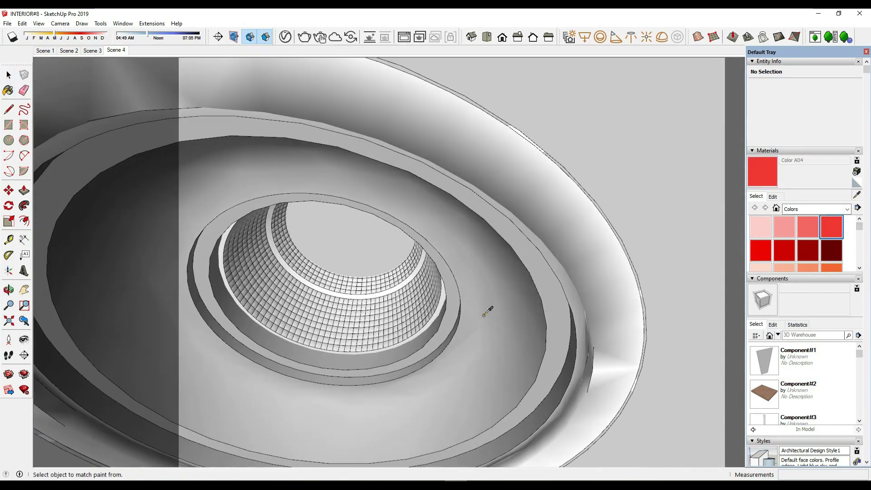
middle_click_drag(486, 306, 438, 304)
left_click(437, 303)
scroll(504, 215, "down", 3)
Set the inner material's diffuse to white and add an Emissive layer at intensity 1.
left_click(285, 37)
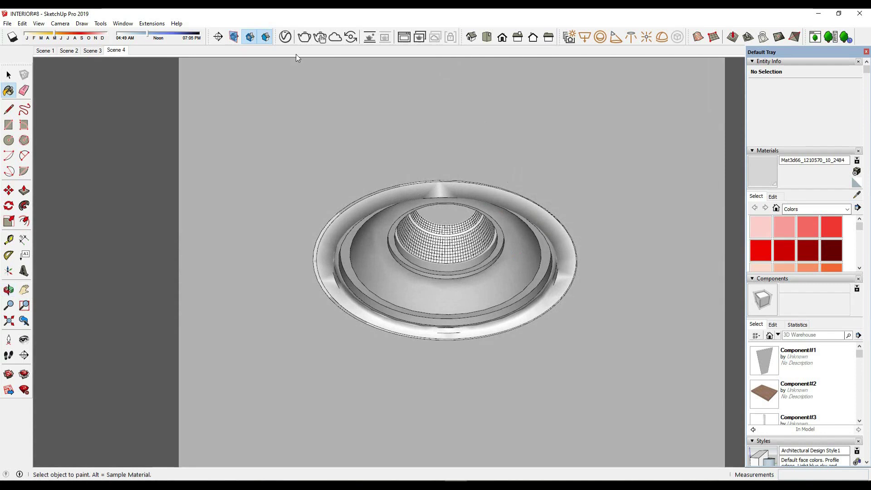
left_click(384, 241)
left_click_drag(565, 218, 522, 171)
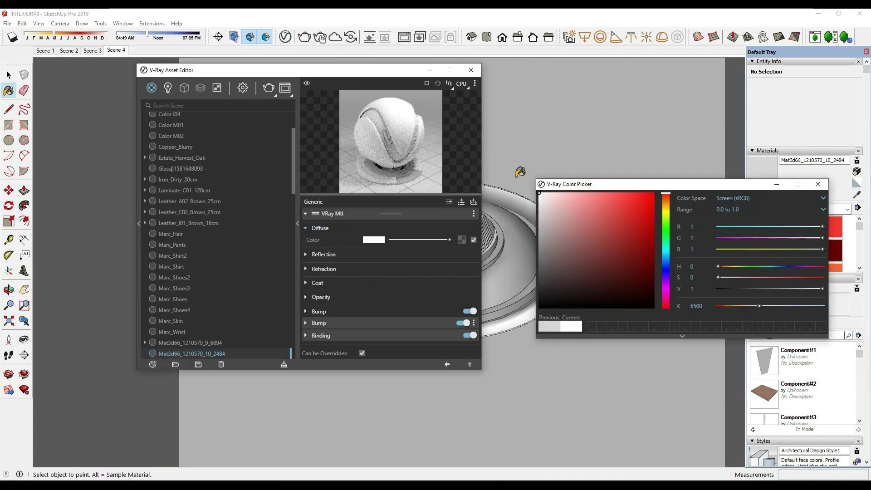
left_click(817, 182)
left_click_drag(393, 72, 341, 100)
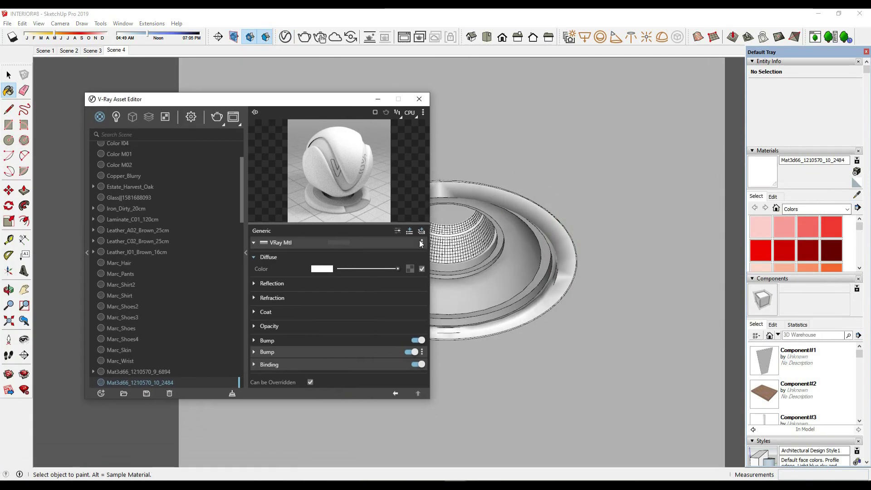
left_click(422, 232)
left_click(388, 253)
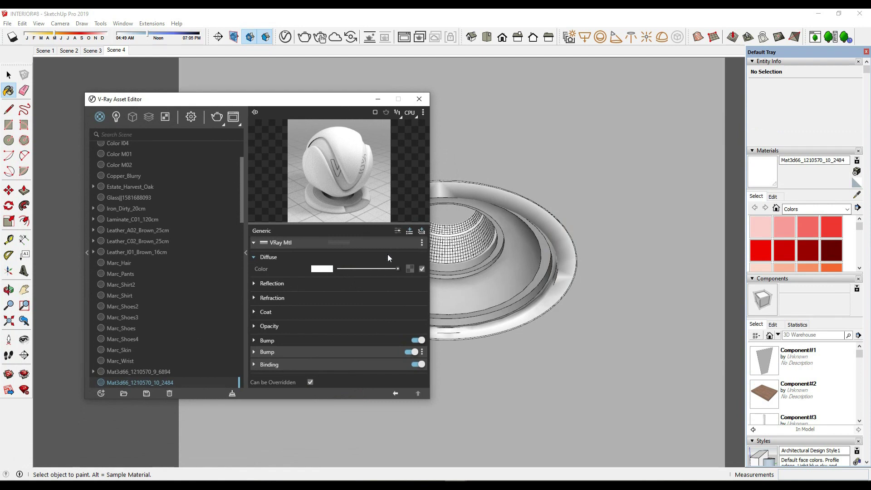
left_click(312, 267)
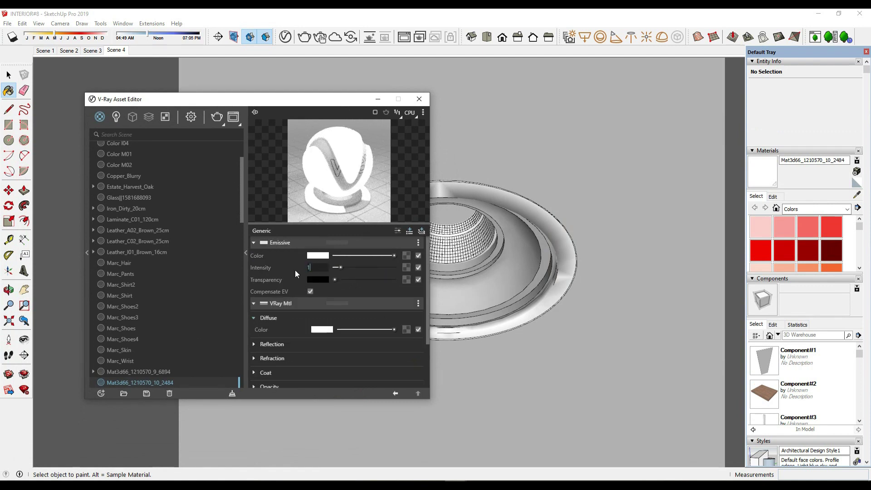
Orbit back out toward the ceiling and select the ceiling molding.
left_click(419, 99)
scroll(455, 285, "down", 5)
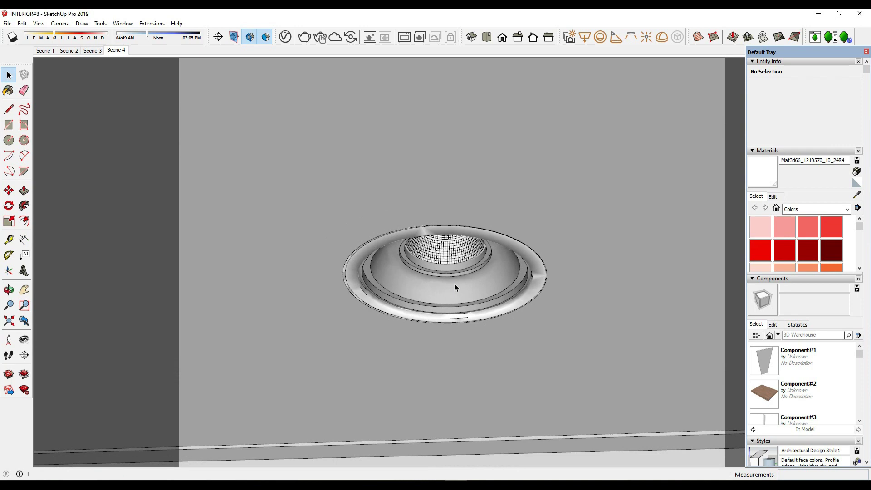
key("space")
middle_click_drag(455, 284, 488, 355)
left_click(488, 354)
scroll(488, 355, "down", 3)
scroll(535, 327, "down", 2)
scroll(527, 315, "down", 2)
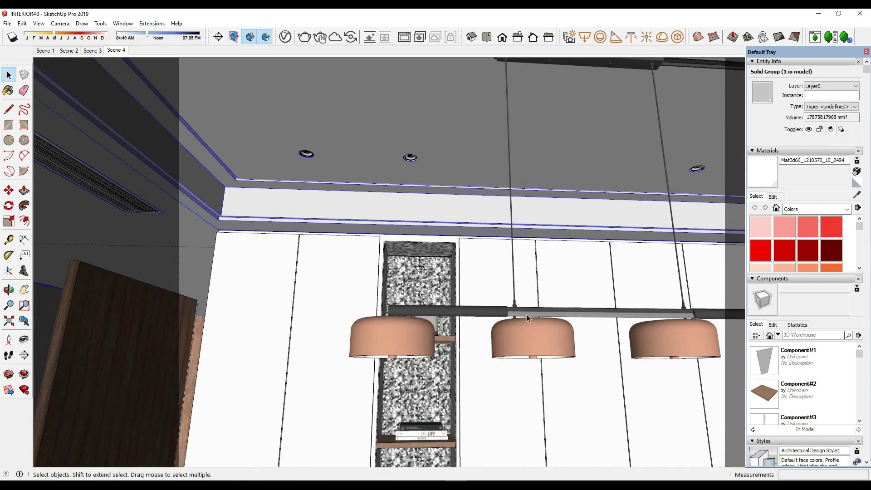
middle_click_drag(578, 289, 542, 207)
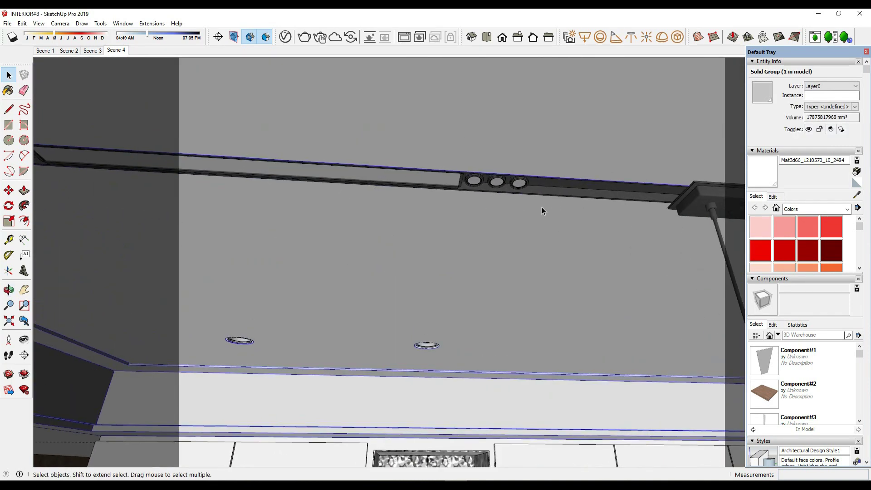
Sample the dark ceiling track material and set its reflection glossiness to 0.85.
left_click(832, 226)
scroll(522, 241, "up", 3)
scroll(522, 241, "up", 3)
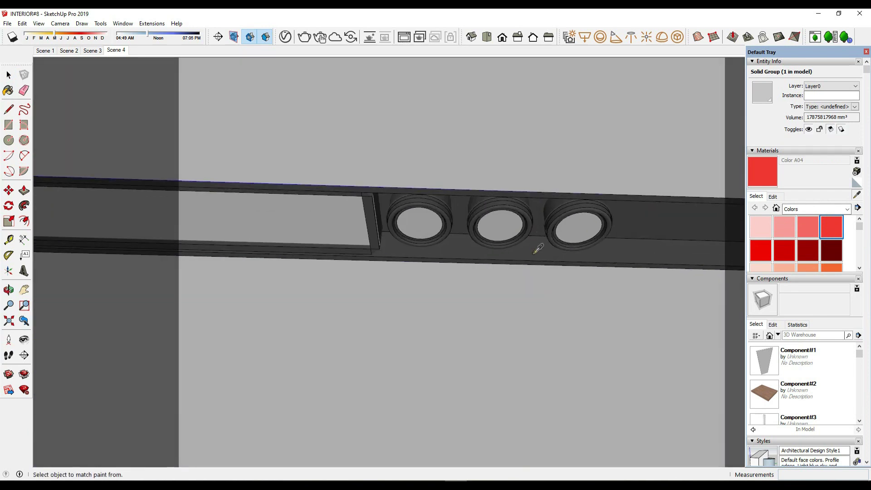
left_click(537, 247, "alt")
left_click(337, 285)
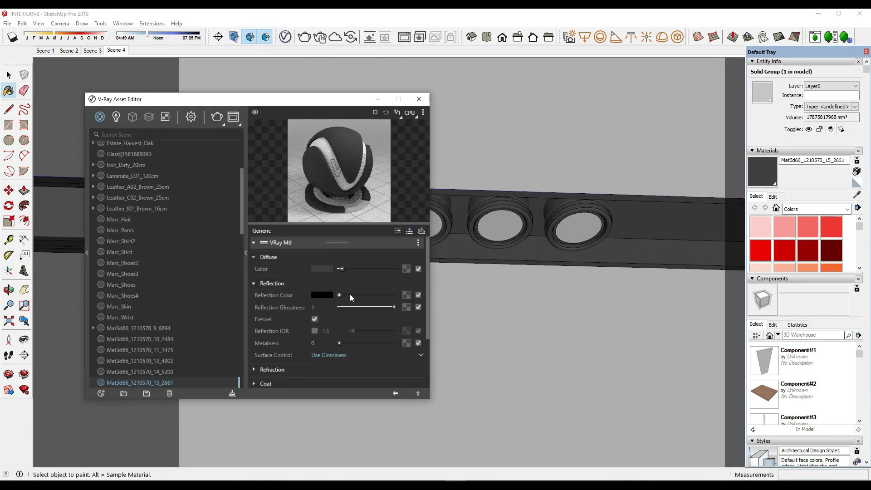
type(".85")
key("Return")
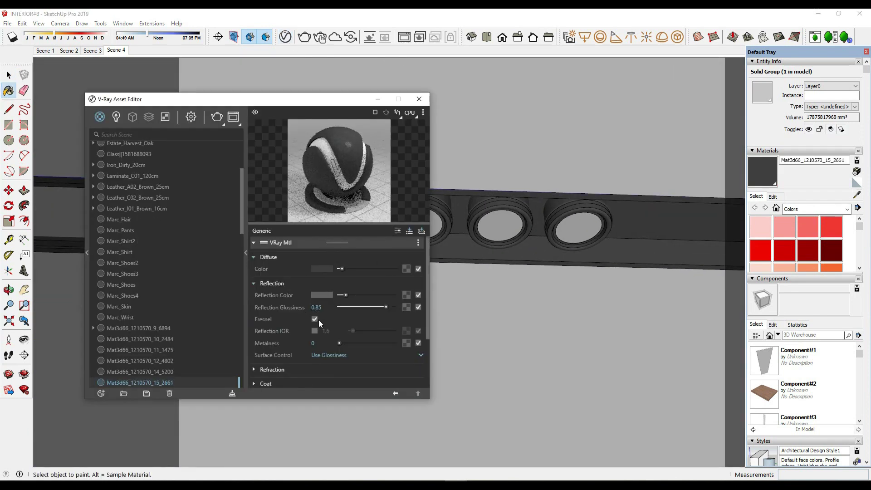
left_click(419, 98)
Lighten the spotlight material's diffuse, enable Fresnel and set reflection glossiness to 1.
left_click(832, 227)
left_click(349, 217, "alt")
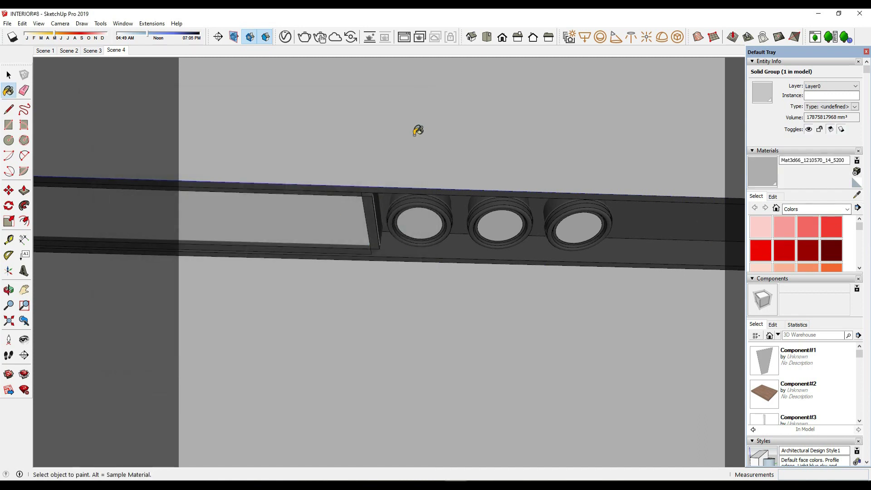
left_click(285, 37)
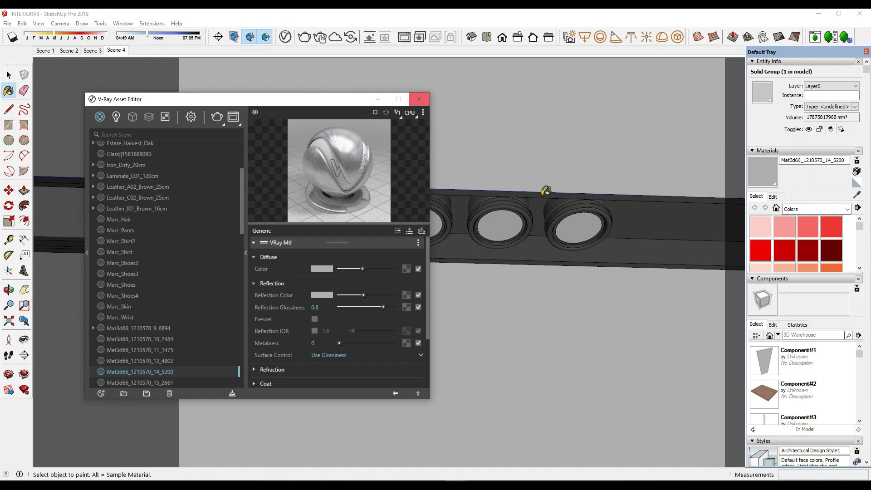
left_click_drag(348, 101, 330, 96)
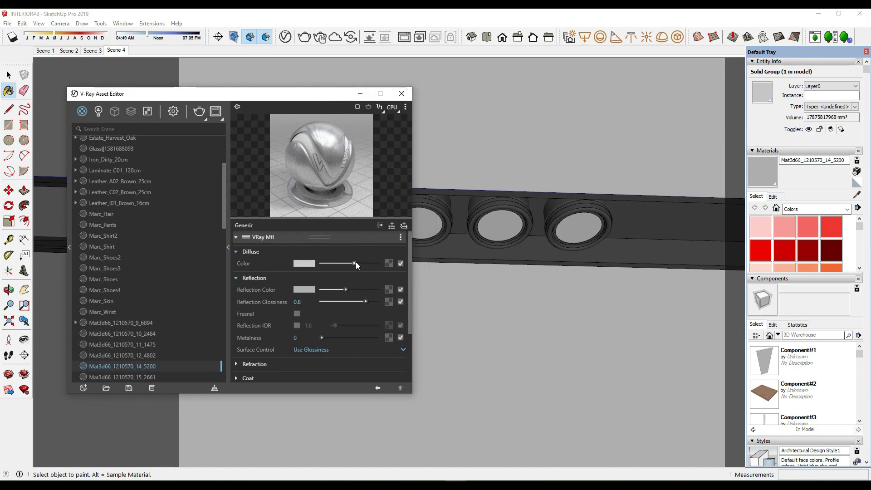
left_click_drag(356, 263, 359, 263)
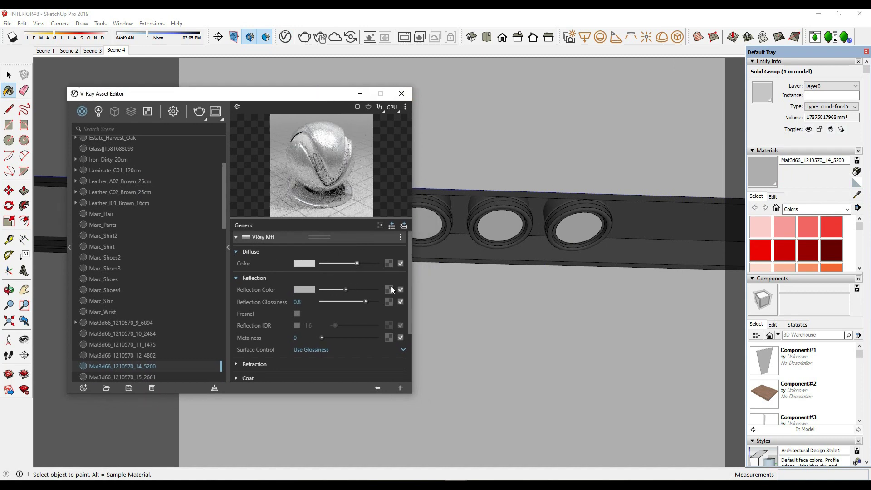
left_click(297, 314)
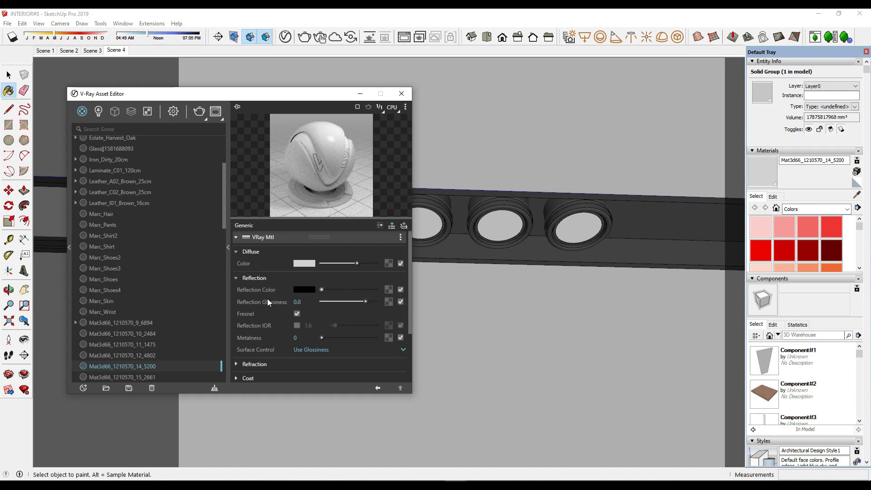
type("1")
key("Return")
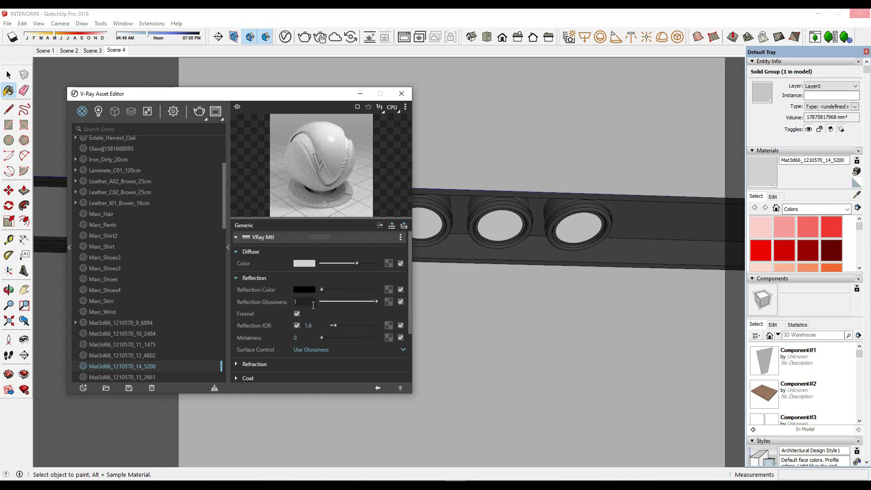
left_click(309, 303)
Add an Emissive layer to the spotlight material with intensity 15.
left_click(404, 225)
left_click(371, 244)
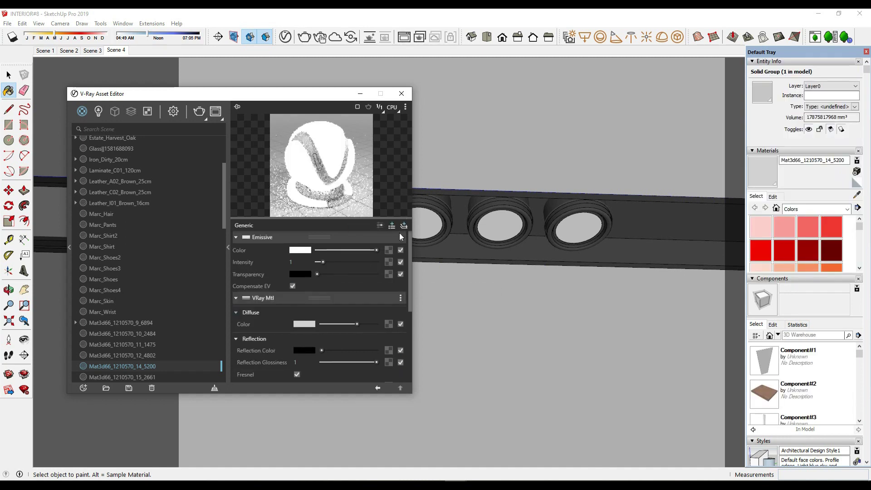
type("15")
key("Return")
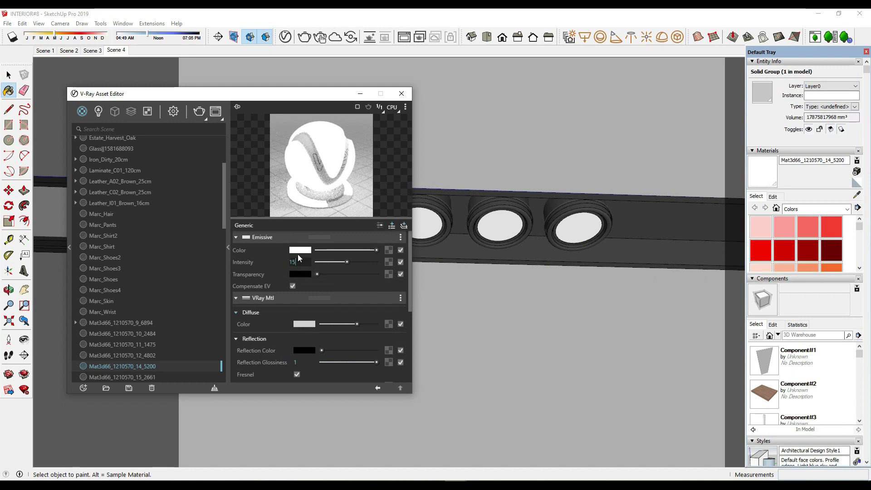
Tint the spotlight glow warm orange, then orbit toward the pendant lamp.
left_click(298, 250)
left_click(665, 204)
left_click(594, 202)
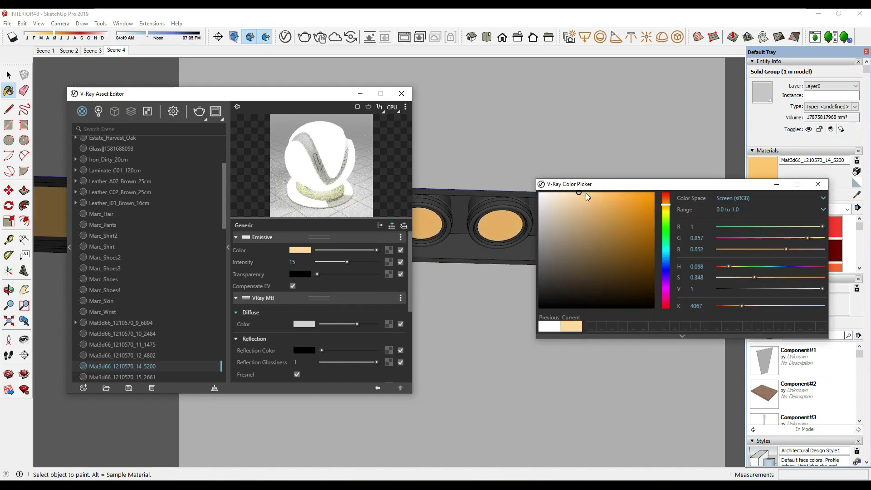
left_click(665, 202)
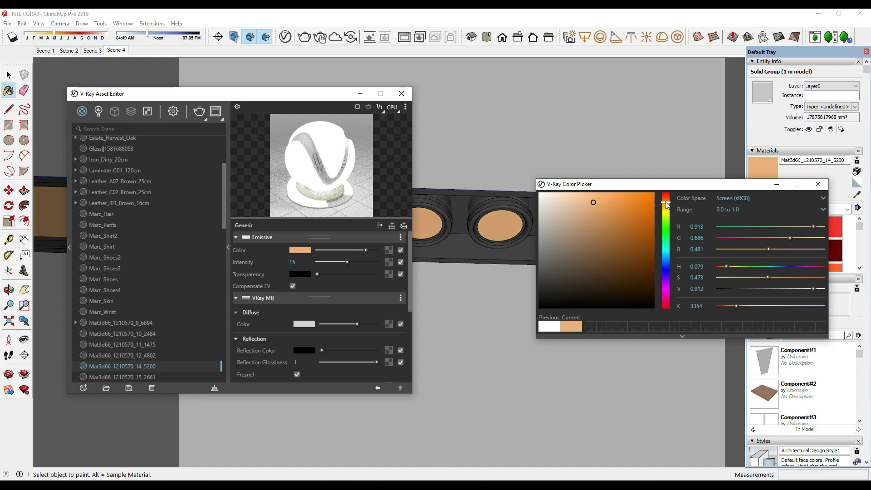
left_click(818, 184)
left_click(401, 93)
key("space")
mouse_move(491, 241)
middle_mouse_down()
mouse_move(551, 292)
mouse_move(519, 317)
mouse_move(521, 299)
mouse_move(490, 358)
mouse_move(489, 324)
mouse_move(551, 302)
mouse_move(493, 331)
mouse_move(492, 340)
middle_mouse_up()
scroll(489, 324, "up", 3)
Place a V-Ray sphere light at the pendant bulb and scale it to fit.
left_click(600, 36)
middle_click_drag(447, 287, 458, 350)
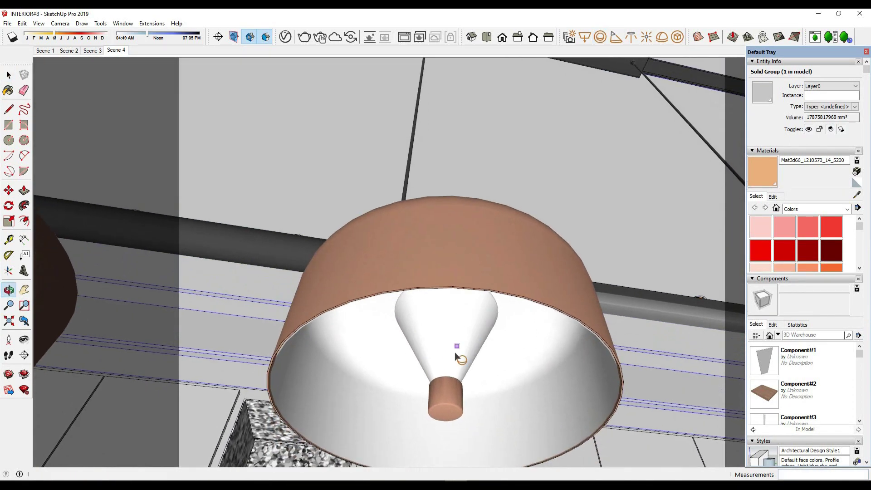
left_click(439, 364)
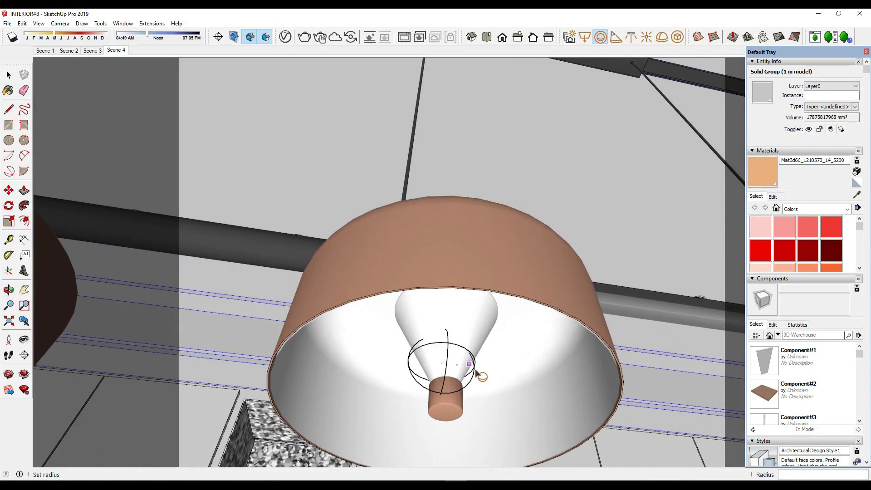
left_click(475, 374)
key("s")
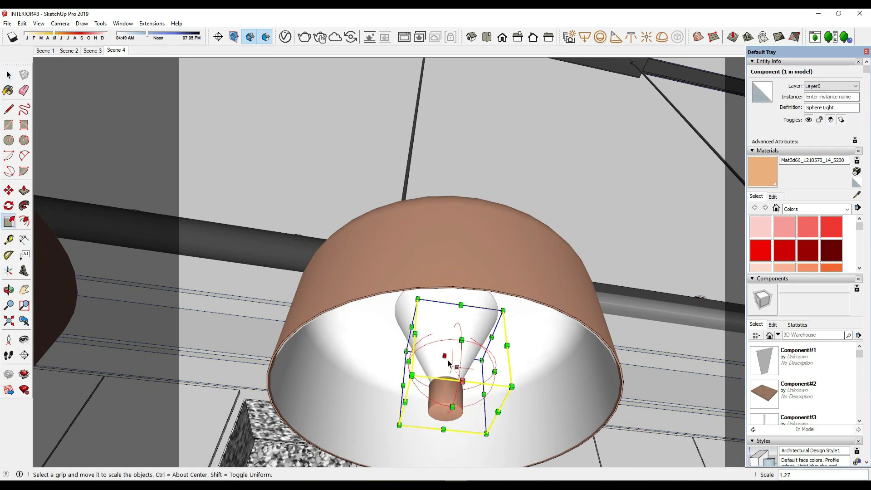
middle_click_drag(481, 382, 425, 346)
scroll(444, 341, "up", 2)
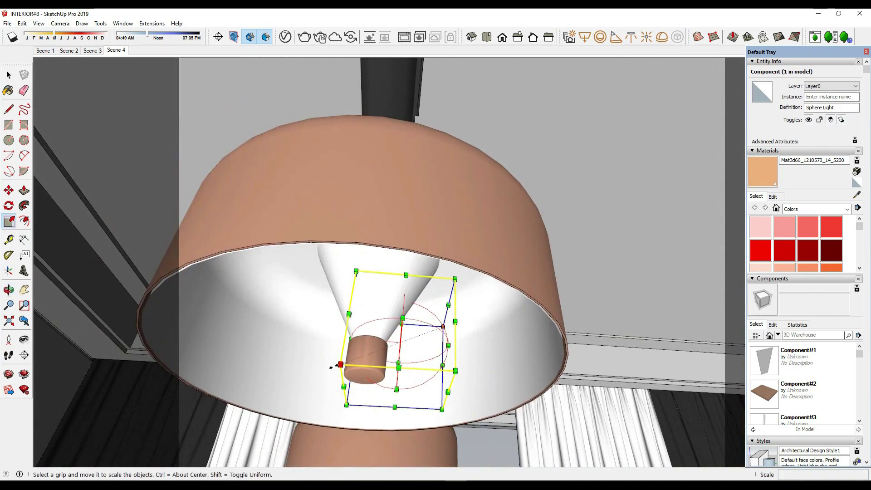
middle_click_drag(330, 367, 413, 396)
Orbit beneath the lamp shade to check the sphere light around the bulb.
key("m")
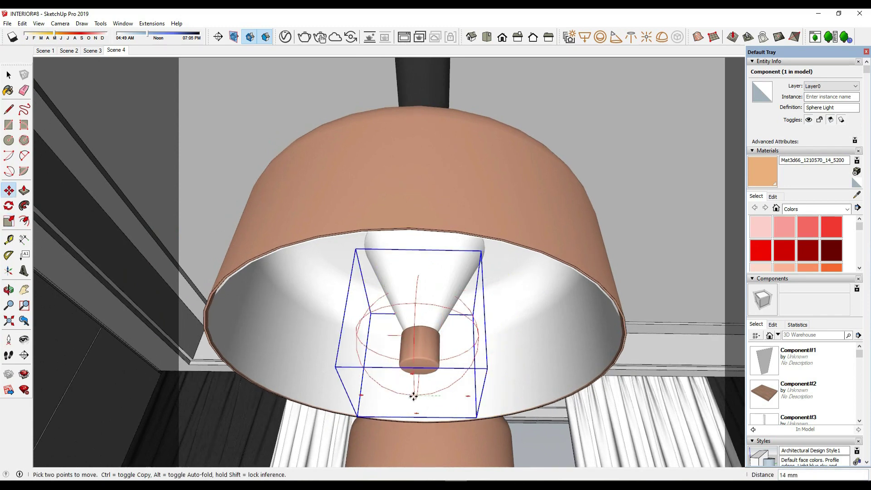
mouse_move(467, 355)
middle_mouse_down()
mouse_move(551, 342)
mouse_move(581, 356)
middle_mouse_up()
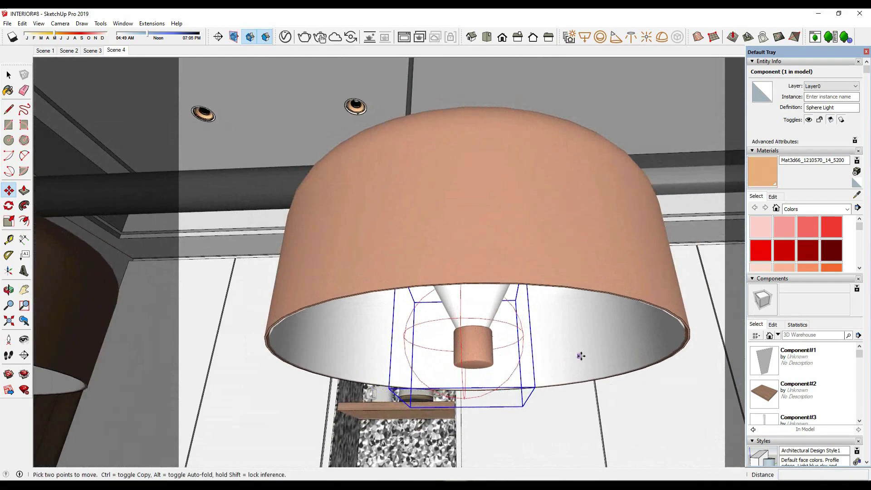
middle_click_drag(578, 327, 524, 391)
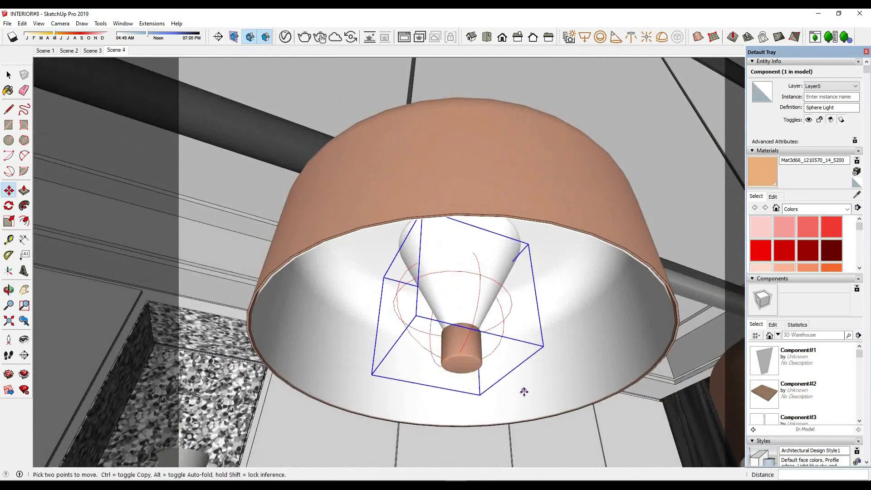
key("space")
mouse_move(525, 395)
middle_mouse_down()
mouse_move(432, 387)
mouse_move(505, 317)
middle_mouse_up()
Set the Sphere Light colour to a pale orange in the V-Ray lights list.
left_click(285, 37)
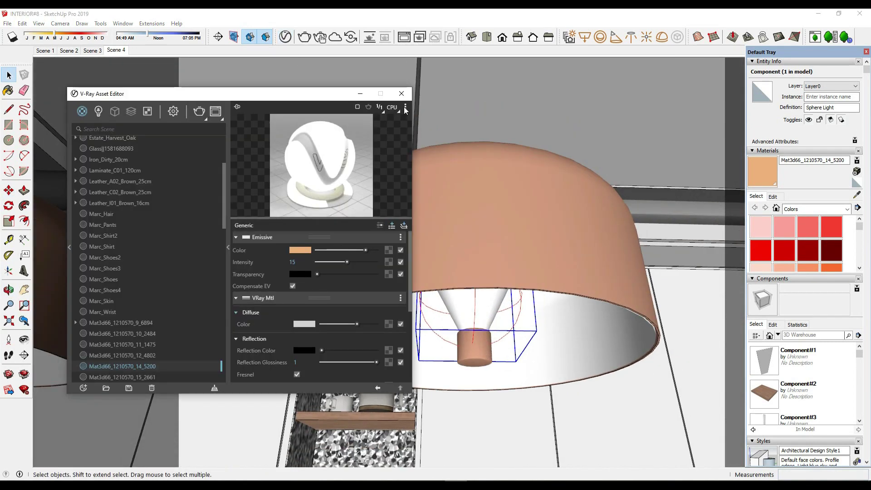
left_click(99, 112)
left_click(113, 187)
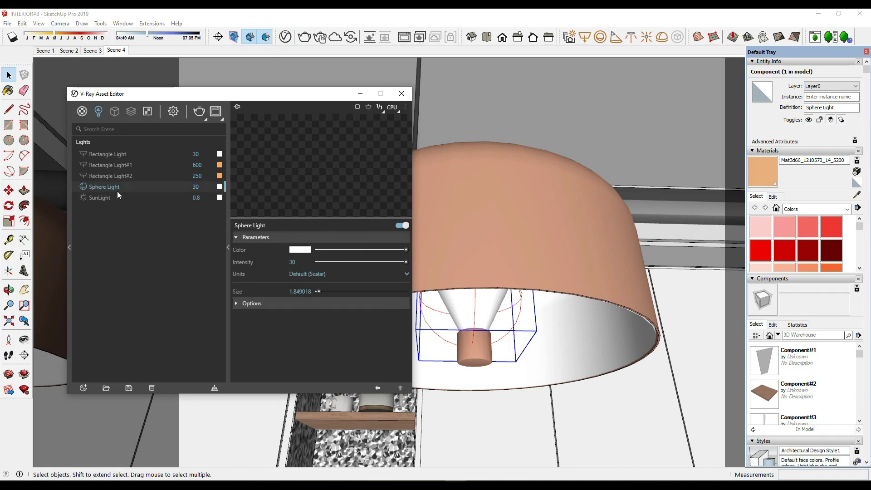
left_click(300, 250)
left_click(668, 200)
left_click_drag(627, 193, 609, 191)
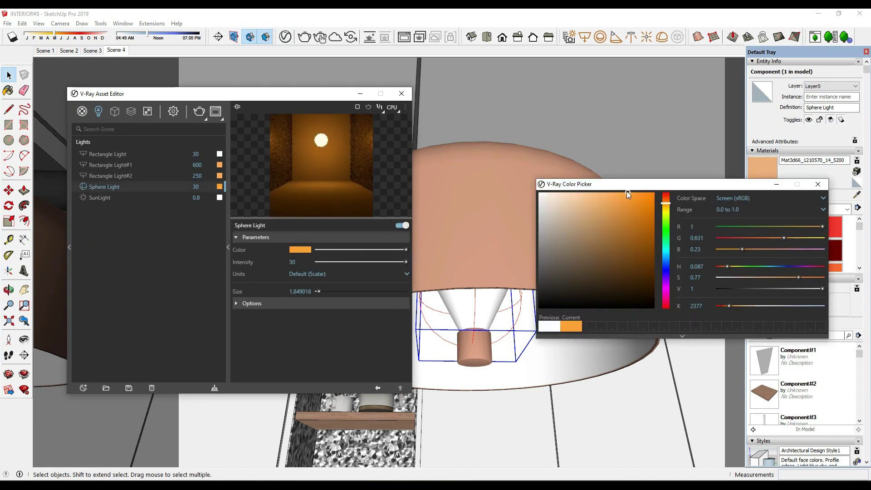
left_click_drag(665, 203, 669, 202)
left_click(592, 192)
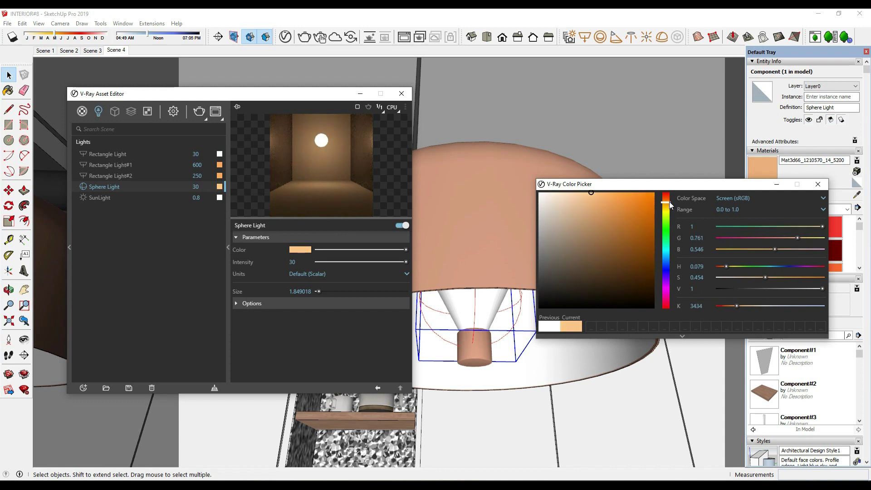
left_click(818, 183)
Raise the sphere light intensity to 50 in its options.
left_click(280, 301)
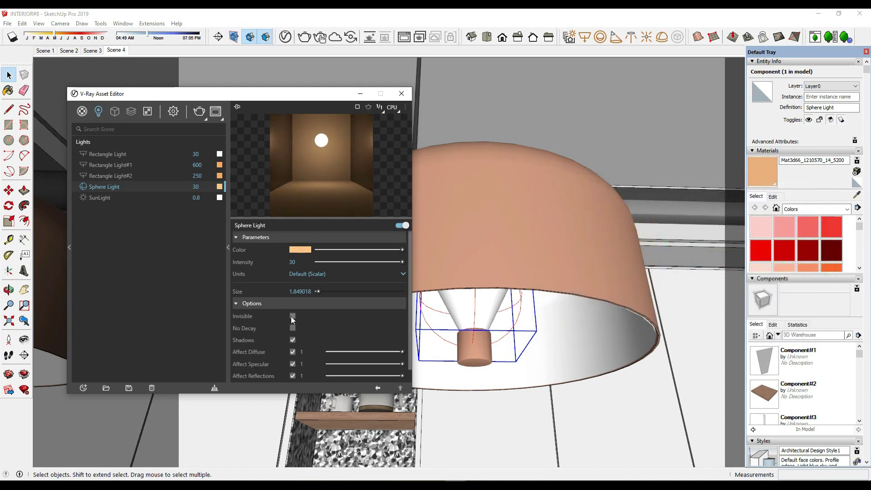
scroll(301, 359, "down", 1)
scroll(310, 285, "up", 1)
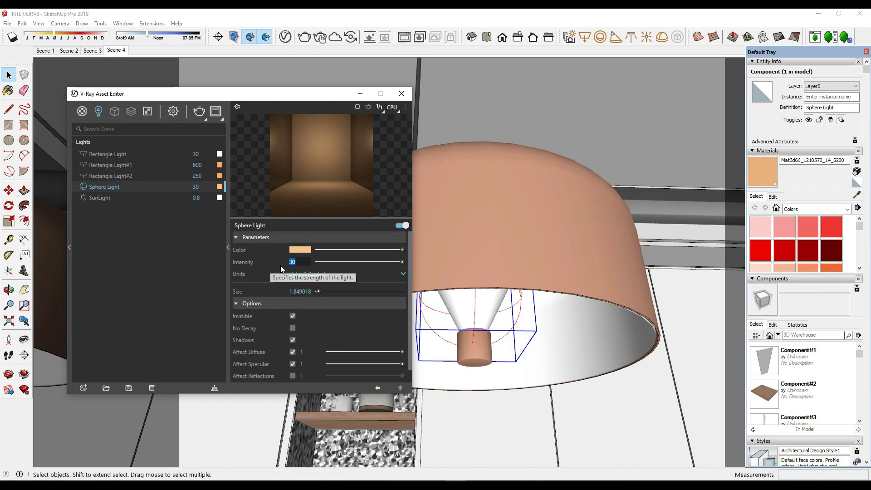
left_click_drag(281, 263, 336, 288)
left_click(401, 93)
Copy the sphere light into the neighbouring pendant lamps with Move+Ctrl.
scroll(446, 263, "down", 3)
mouse_move(447, 262)
middle_mouse_down()
mouse_move(461, 310)
mouse_move(402, 277)
mouse_move(477, 301)
mouse_move(427, 291)
mouse_move(496, 288)
mouse_move(509, 255)
middle_mouse_up()
key("m")
key("ctrl")
left_click(462, 310)
left_click(407, 269)
left_click(416, 286)
Place the last sphere light copy in the fourth lamp and return to Scene 4.
left_click(508, 253)
key("space")
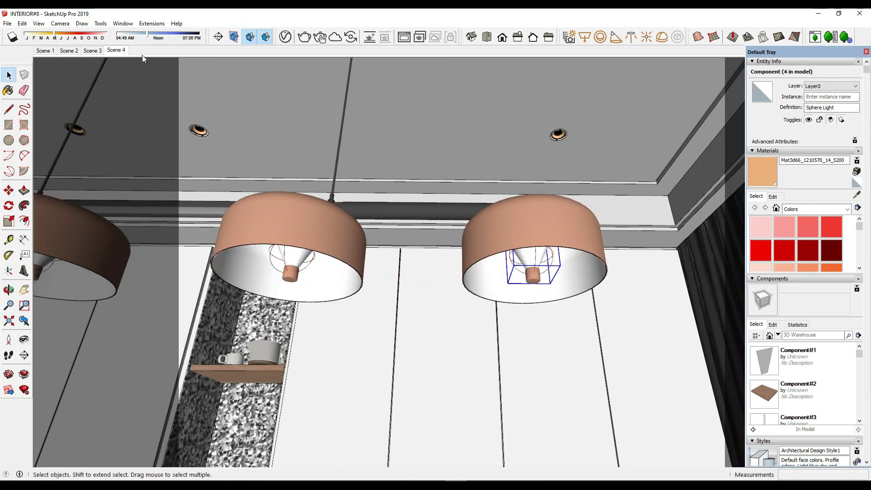
left_click(116, 50)
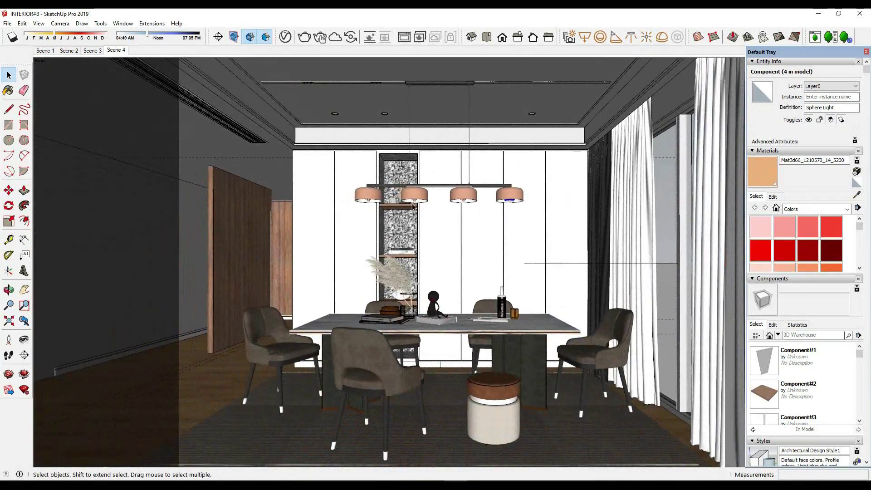
scroll(357, 165, "up", 5)
mouse_move(418, 335)
middle_mouse_down()
mouse_move(414, 305)
mouse_move(499, 268)
mouse_move(463, 253)
mouse_move(591, 257)
middle_mouse_up()
Select the whole model and choose the white Color M00 material.
key("ctrl+a")
scroll(812, 254, "up", 3)
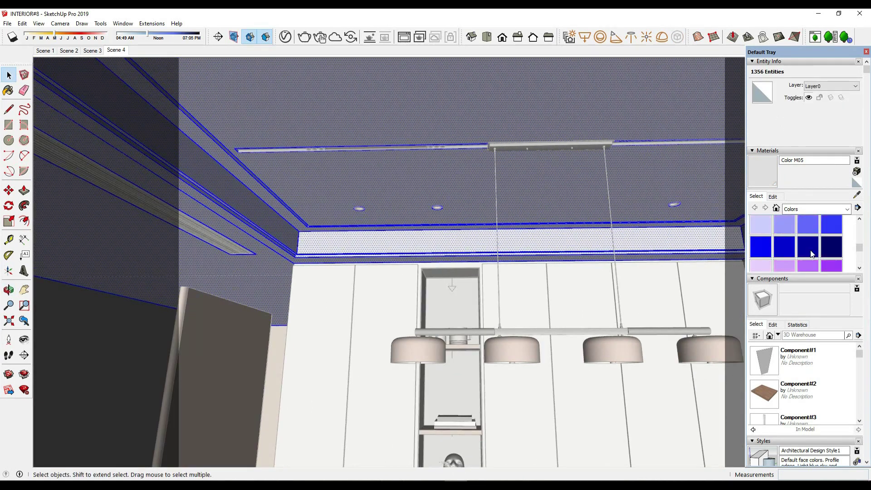
scroll(815, 242, "up", 2)
mouse_move(497, 142)
middle_mouse_down()
mouse_move(415, 178)
mouse_move(464, 176)
middle_mouse_up()
scroll(789, 240, "up", 1)
scroll(789, 240, "down", 2)
scroll(789, 240, "down", 2)
left_click(762, 249)
Paint a curtain strip with Color M00, then render the front view in V-Ray.
mouse_move(568, 213)
middle_mouse_down()
mouse_move(610, 217)
mouse_move(581, 203)
mouse_move(682, 156)
mouse_move(584, 190)
middle_mouse_up()
key("Escape")
left_click(682, 156)
key("b")
left_click(675, 154)
key("space")
key("F3")
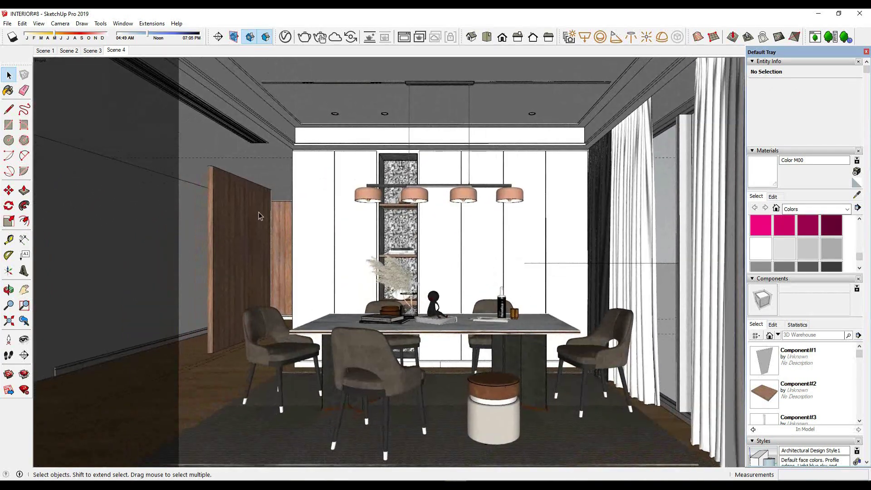
left_click(300, 39)
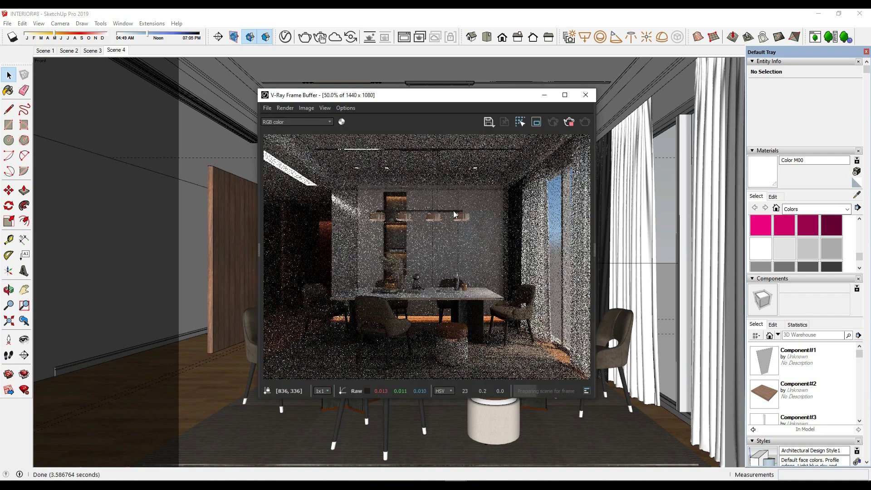
Inspect the pendant lamps in the V-Ray test render, then stop and close the Frame Buffer.
left_click_drag(512, 96, 450, 93)
scroll(291, 162, "up", 2)
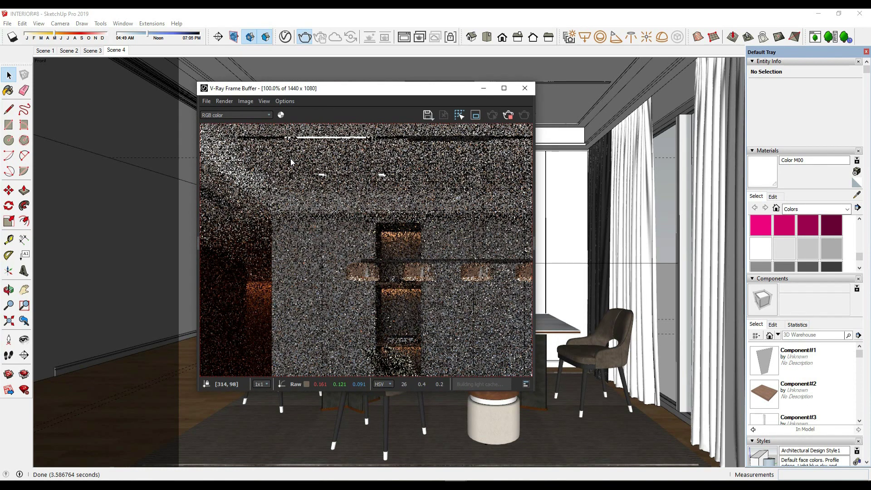
scroll(291, 162, "down", 2)
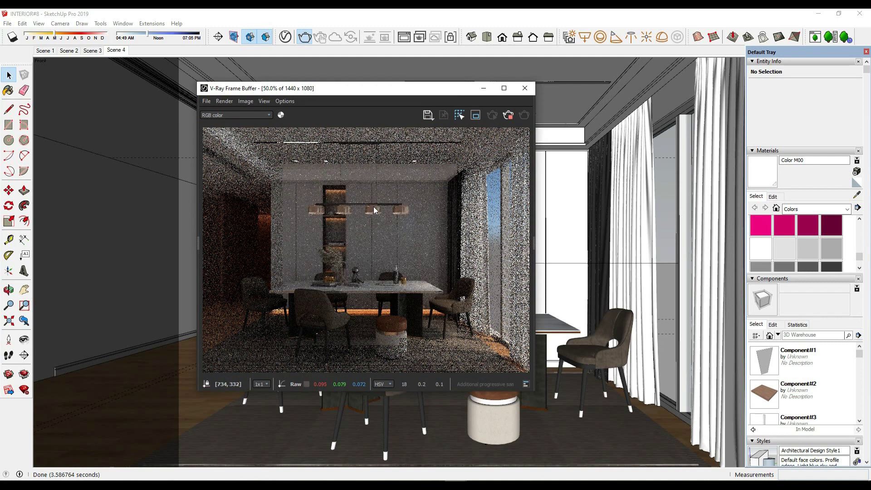
scroll(374, 206, "up", 2)
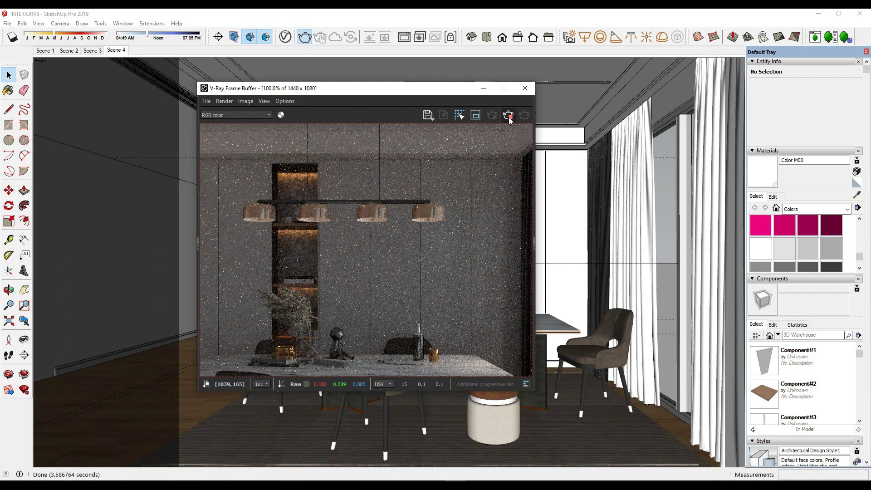
left_click(525, 88)
scroll(395, 195, "up", 3)
scroll(400, 205, "up", 3)
Raise the pendant sphere light to intensity 500 and tint it a deeper orange (about 2565 K).
left_click(402, 210)
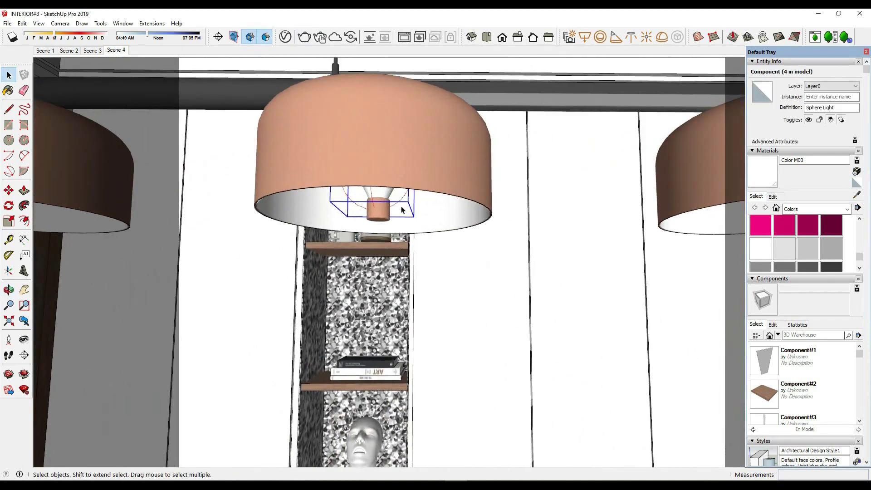
scroll(402, 210, "up", 2)
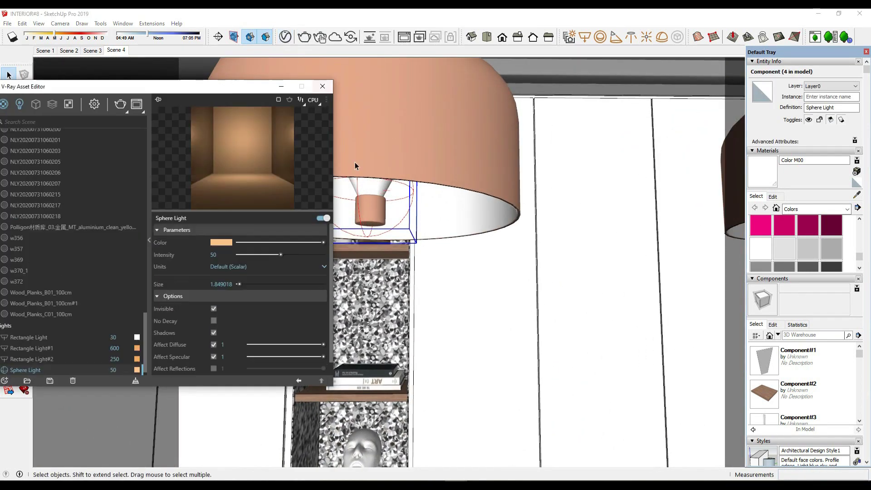
type("500")
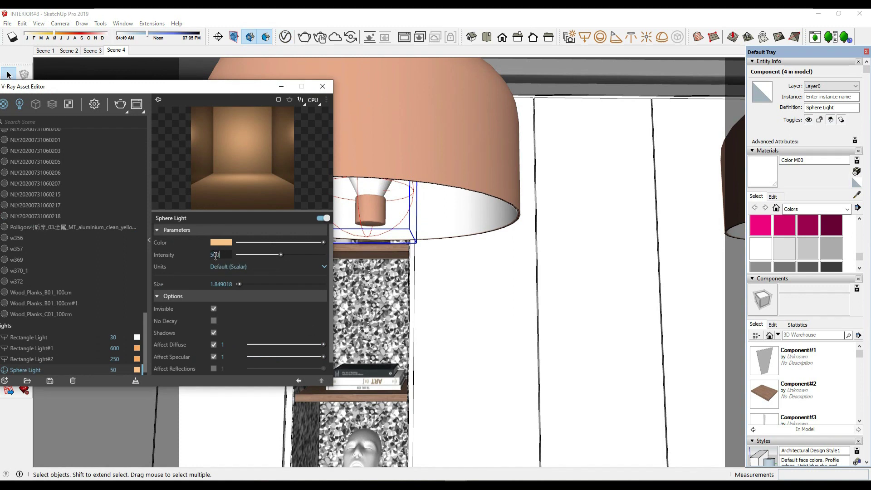
left_click(221, 242)
left_click_drag(667, 200, 616, 193)
left_click(667, 201)
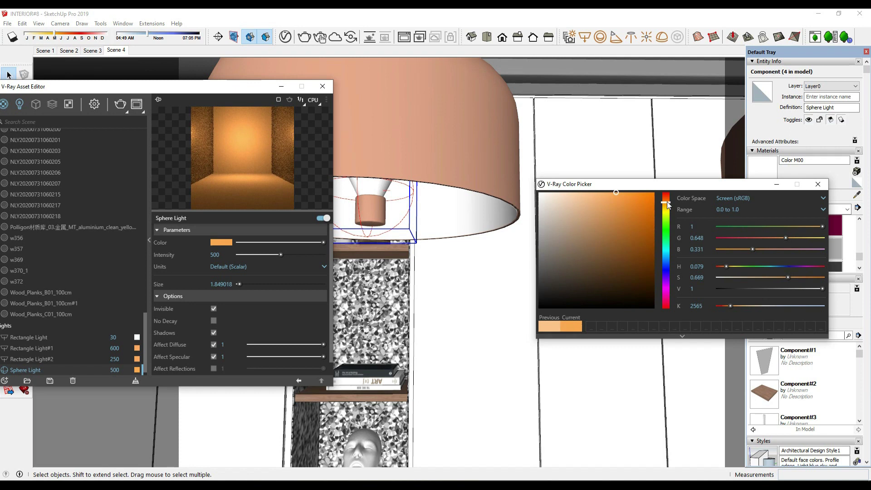
left_click(819, 184)
Untick Invisible so the sphere light shows in renders, and restore the Scene 4 view.
scroll(237, 279, "down", 2)
scroll(220, 318, "up", 2)
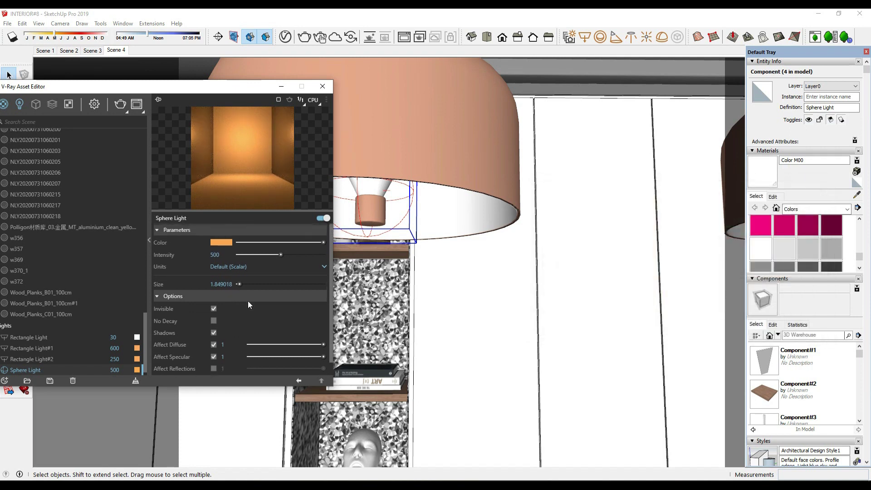
left_click(214, 309)
left_click(323, 86)
left_click(116, 50)
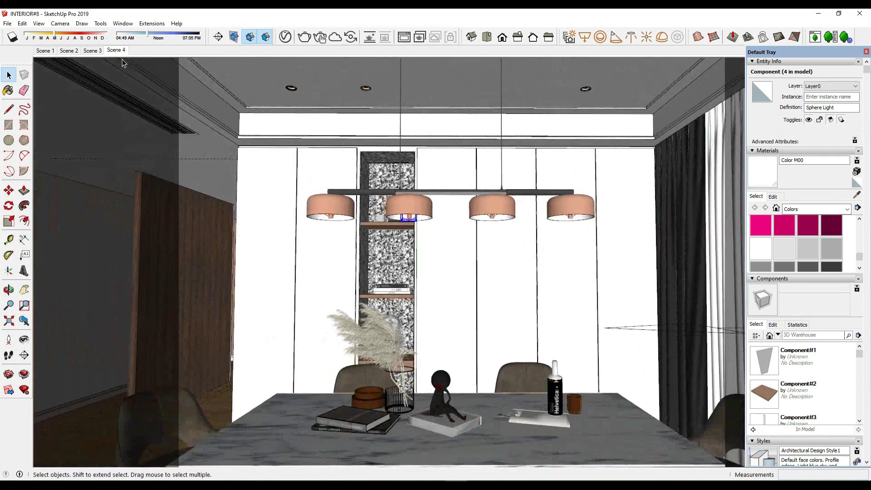
Tilt the rectangle light at the curtained window wall, pivoting at the door corner.
key("o")
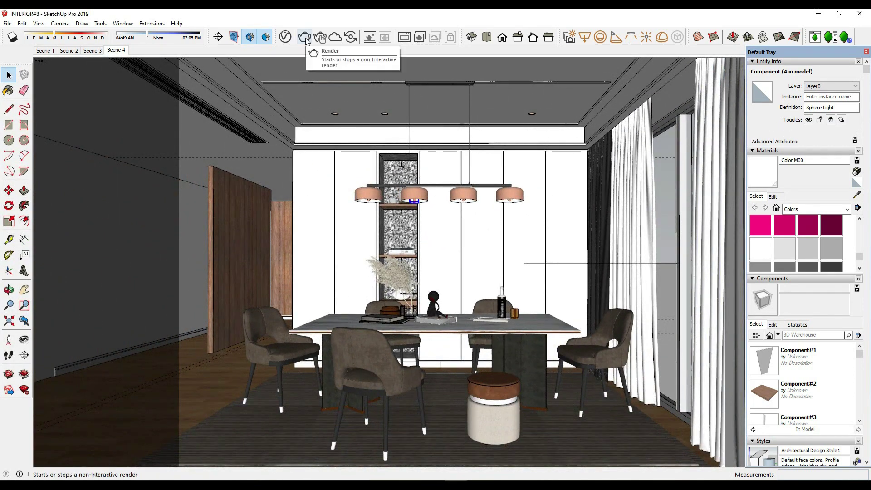
left_click_drag(499, 164, 254, 246)
key("space")
left_click(289, 271)
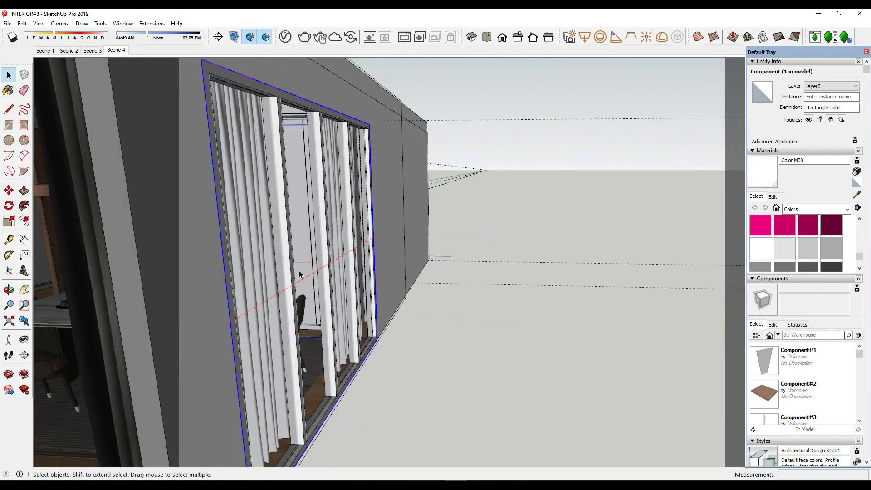
scroll(368, 327, "up", 2)
key("q")
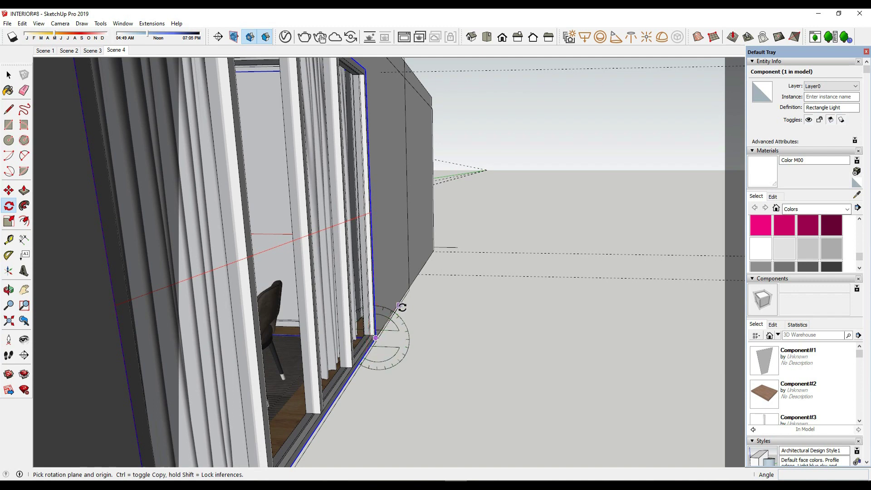
left_click(401, 305)
left_click(457, 338)
key("space")
Shift the rectangle light 540 mm along the red axis, then render Scene 4.
key("m")
left_click(438, 347)
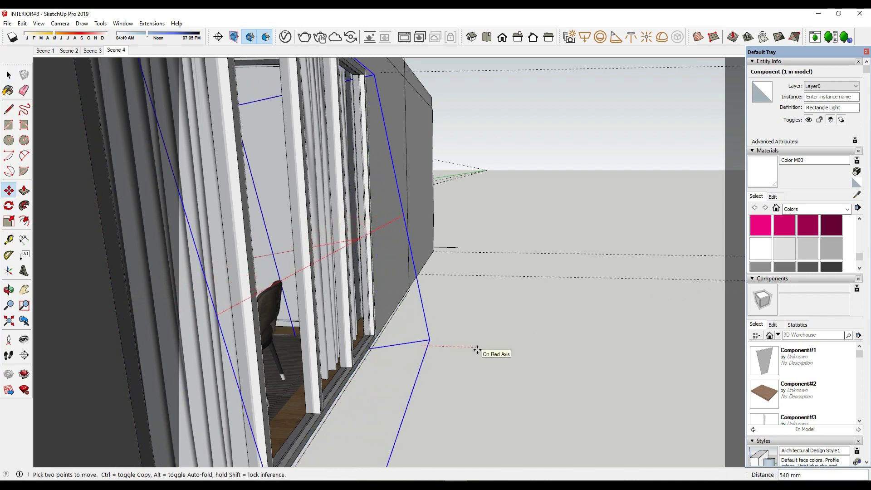
left_click(477, 350)
key("space")
left_click(121, 51)
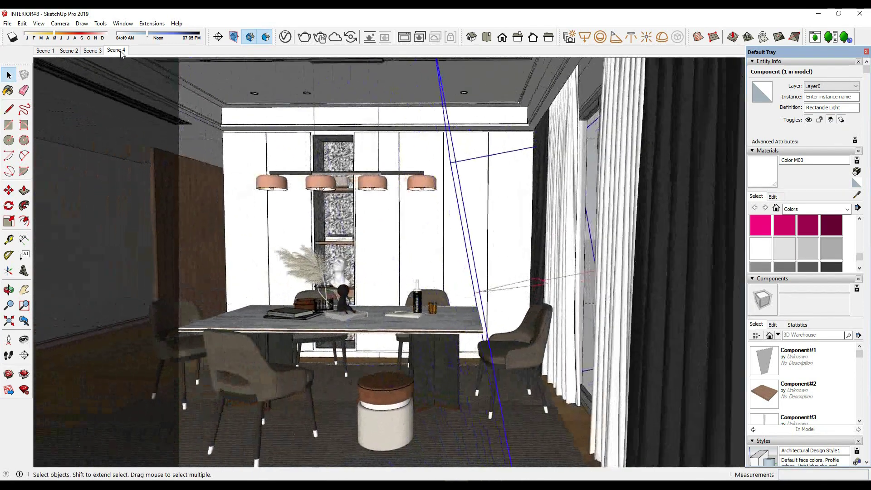
left_click(304, 37)
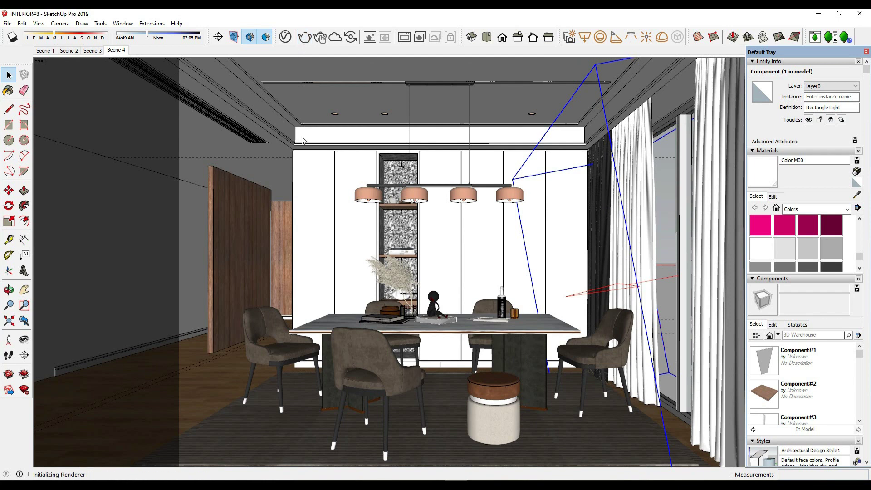
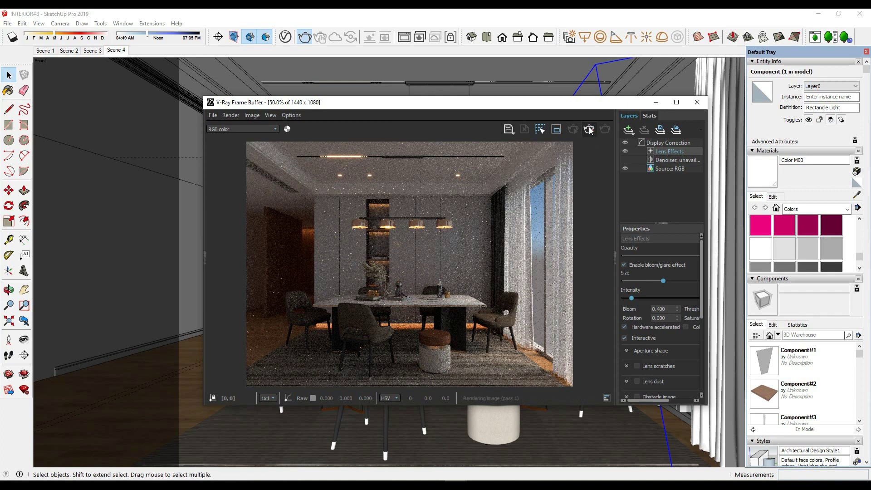
Close the render preview and select the three sphere lights inside the pendant shades.
left_click(698, 103)
scroll(429, 197, "up", 5)
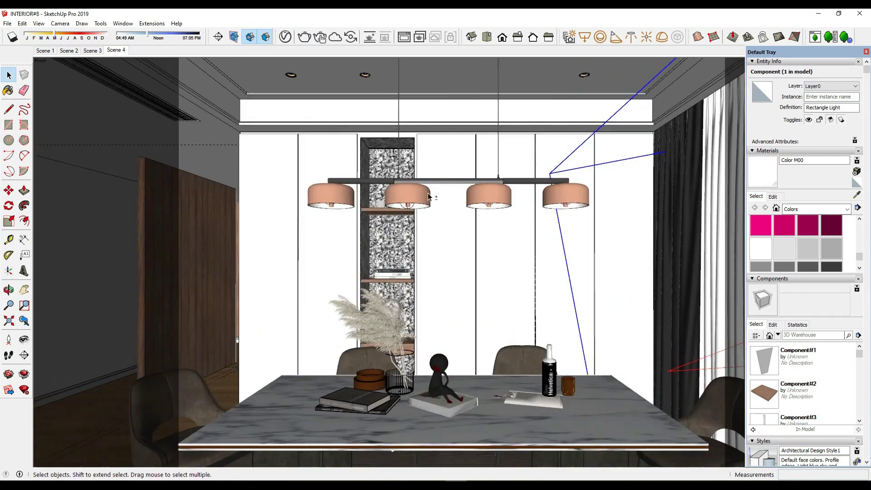
scroll(429, 197, "up", 3)
scroll(494, 160, "up", 2)
left_click(494, 160)
left_click(667, 159, "shift")
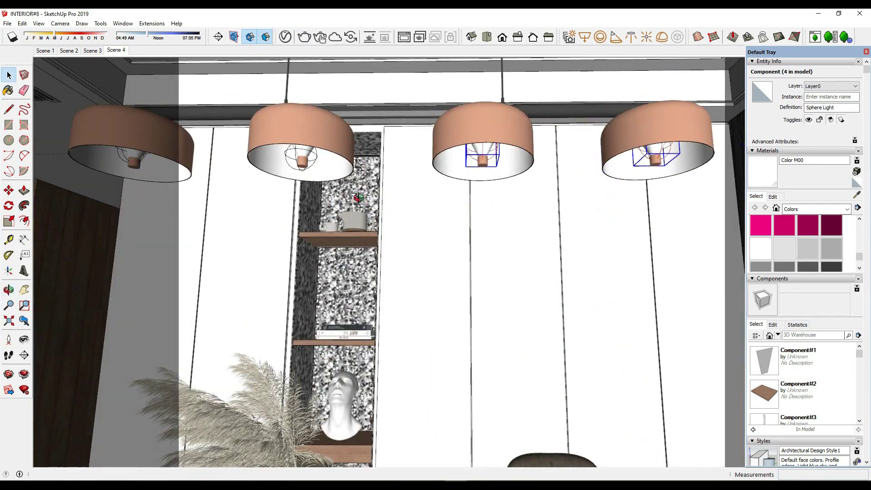
middle_click_drag(359, 198, 386, 221)
left_click(381, 222, "shift")
Move the selected sphere lights down 20 mm.
key("m")
left_click(361, 285)
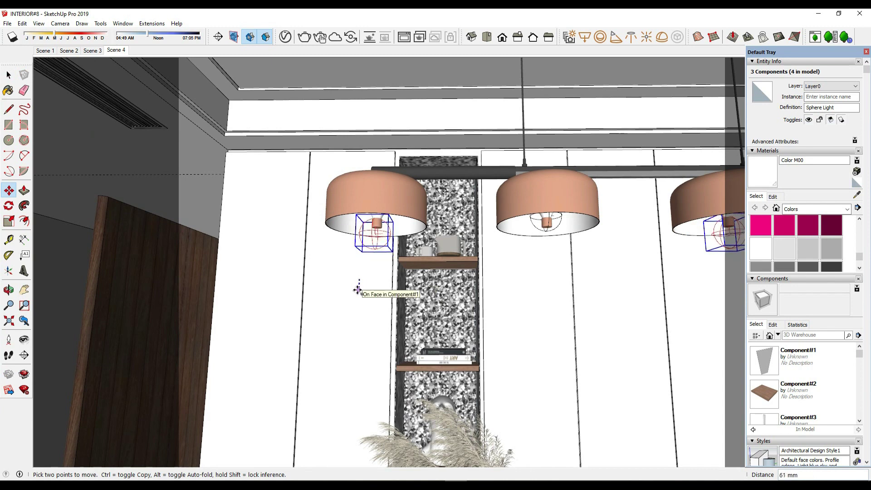
type("20")
key("Return")
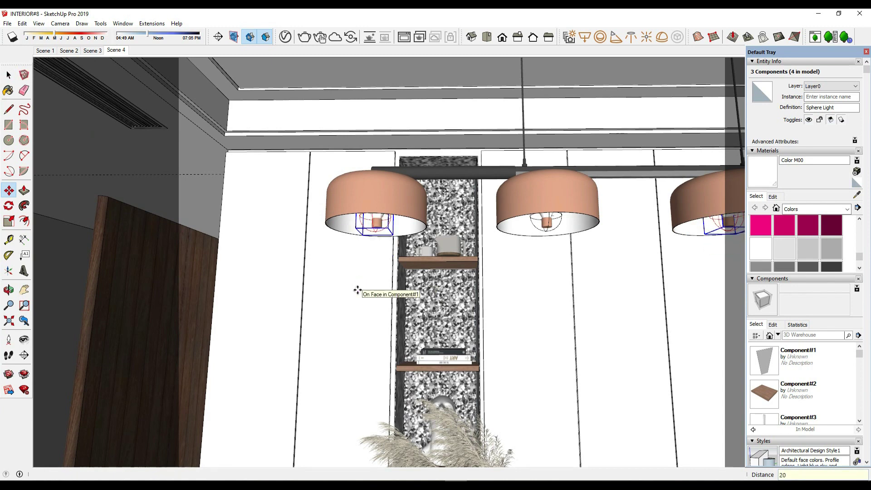
key("space")
scroll(359, 290, "down", 5)
scroll(447, 272, "down", 5)
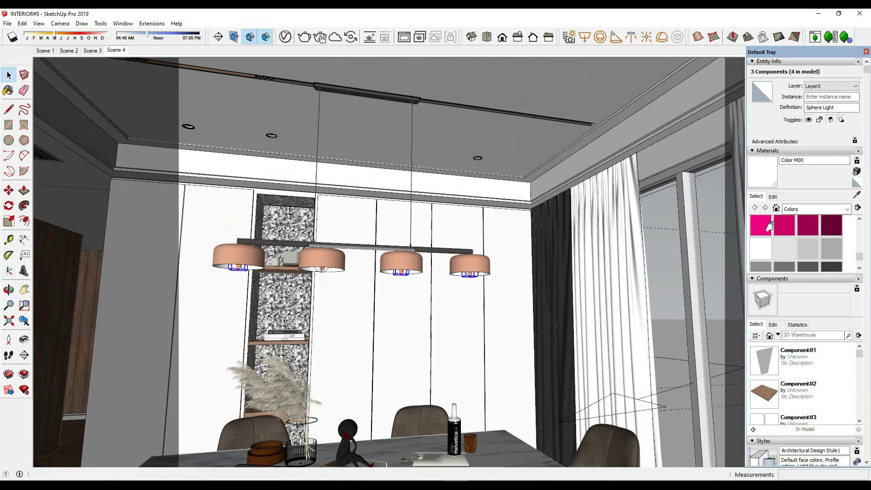
left_click(770, 225)
Sample the Color M02 material and open it in the V-Ray Asset Editor.
scroll(645, 177, "up", 3)
left_click(644, 174, "alt")
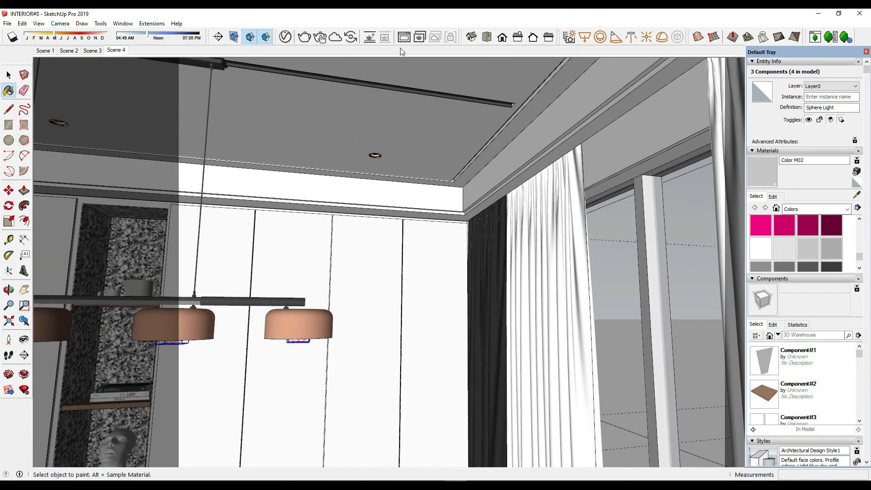
left_click(285, 36)
left_click(225, 256)
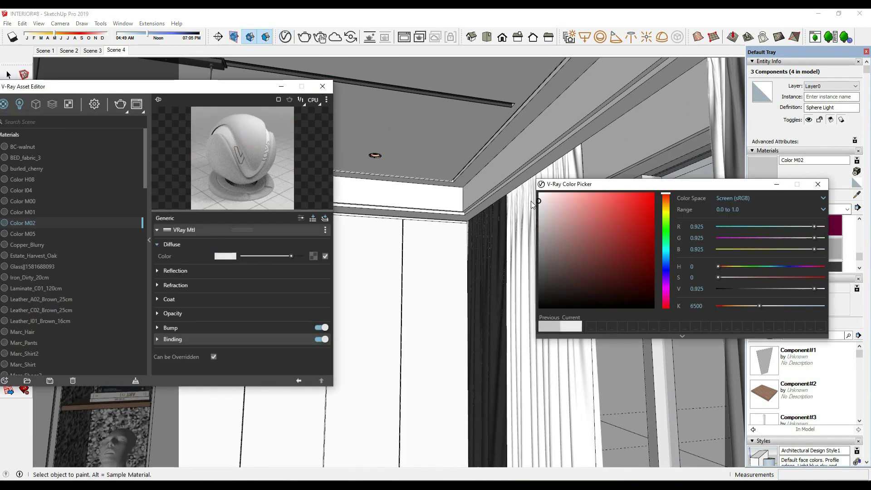
left_click(818, 184)
Give Color M02 a grey reflection with Fresnel off and glossiness 0.85.
left_click(175, 271)
left_click_drag(244, 282, 250, 283)
left_click(218, 306)
double_click(219, 294)
type("0.85")
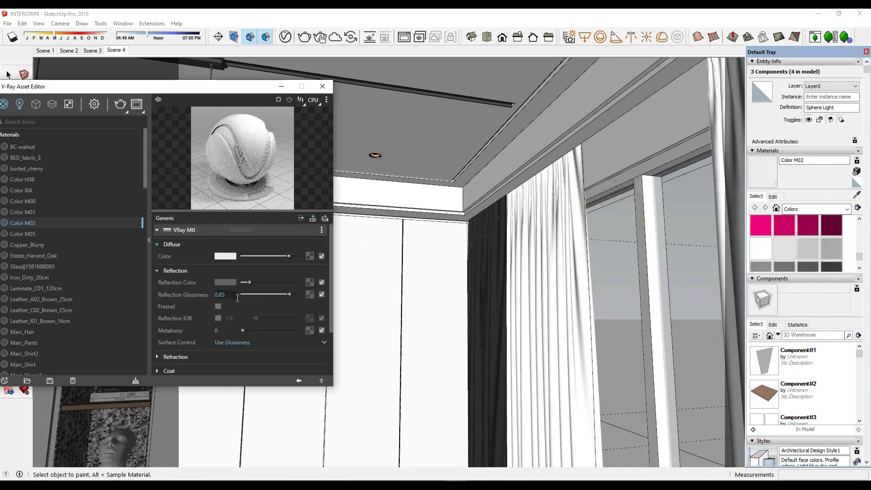
left_click(323, 86)
Orbit toward the ceiling and select the ceiling light rail group.
mouse_move(327, 105)
middle_mouse_down()
mouse_move(364, 211)
mouse_move(384, 149)
mouse_move(611, 230)
mouse_move(302, 230)
mouse_move(376, 243)
middle_mouse_up()
scroll(302, 230, "up", 3)
left_click(302, 230)
left_click(486, 246)
Select the ceiling rail group and start a copy move, then cancel it.
left_click(269, 240)
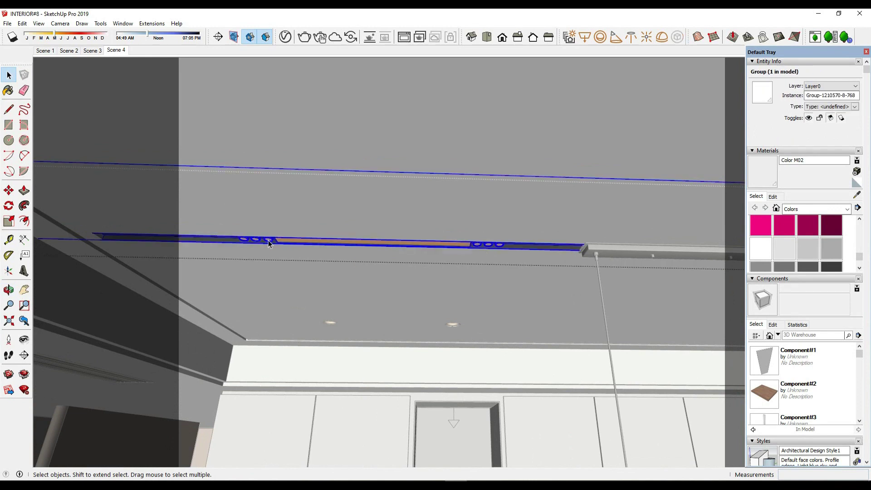
left_click_drag(210, 191, 537, 290)
scroll(445, 266, "up", 5)
mouse_move(549, 184)
middle_mouse_down()
mouse_move(461, 224)
mouse_move(366, 298)
mouse_move(380, 255)
middle_mouse_up()
left_click(461, 224)
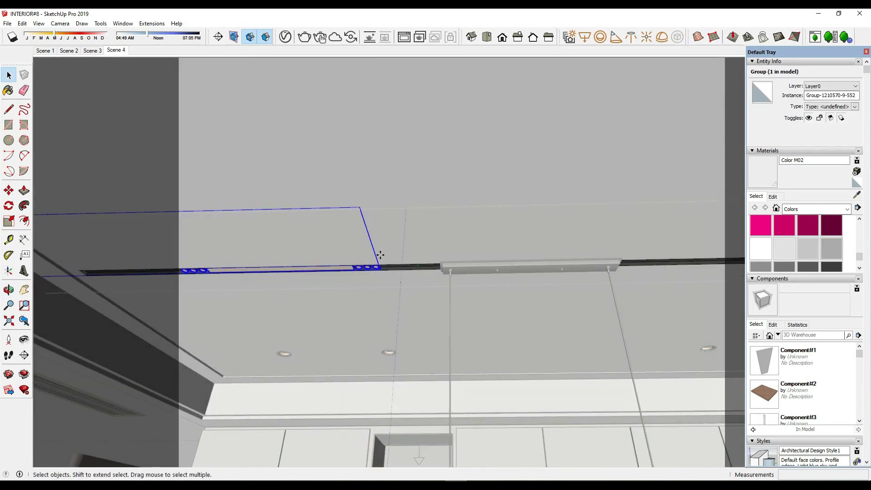
key("m")
left_click(380, 256)
key("ctrl")
middle_click_drag(550, 243, 516, 246)
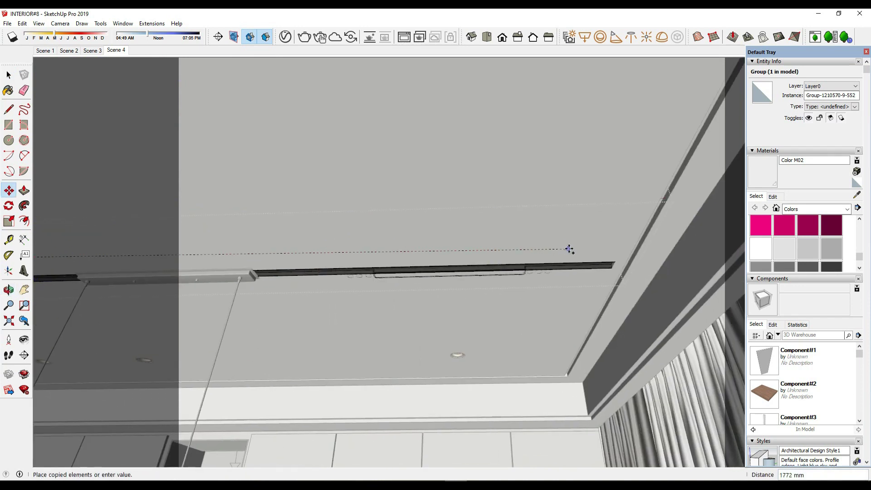
key("space")
Copy the ceiling rail about 1765 mm along the ceiling and return to Scene 4.
mouse_move(570, 243)
middle_mouse_down()
mouse_move(436, 276)
mouse_move(281, 284)
mouse_move(356, 280)
middle_mouse_up()
left_click(356, 279)
key("m")
scroll(375, 275, "up", 1)
scroll(377, 276, "up", 2)
scroll(380, 278, "up", 2)
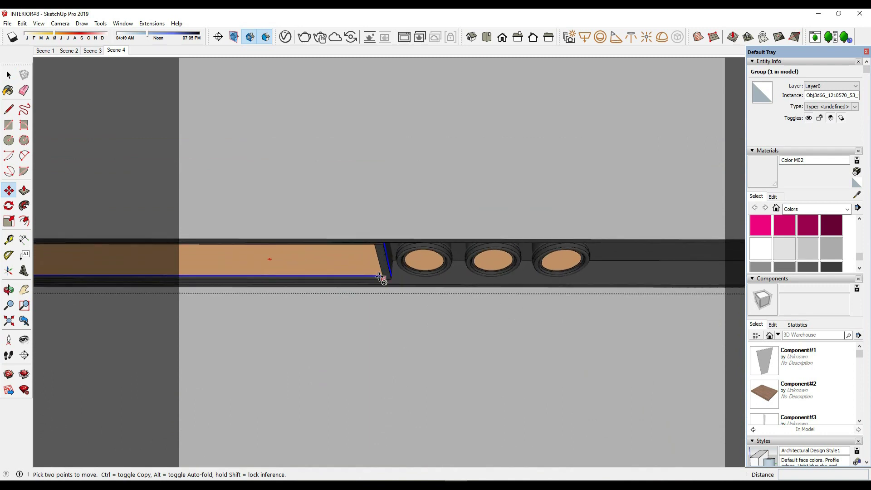
left_click(380, 277)
key("ctrl")
scroll(422, 286, "down", 2)
scroll(274, 288, "down", 2)
scroll(460, 259, "up", 2)
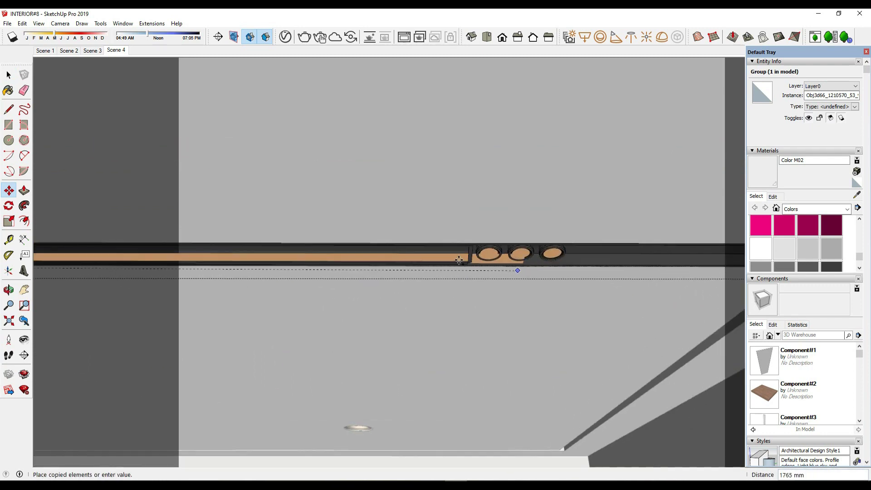
left_click(468, 259)
scroll(479, 272, "down", 2)
key("space")
mouse_move(480, 292)
middle_mouse_down()
mouse_move(611, 224)
mouse_move(622, 300)
mouse_move(544, 296)
middle_mouse_up()
left_click(124, 51)
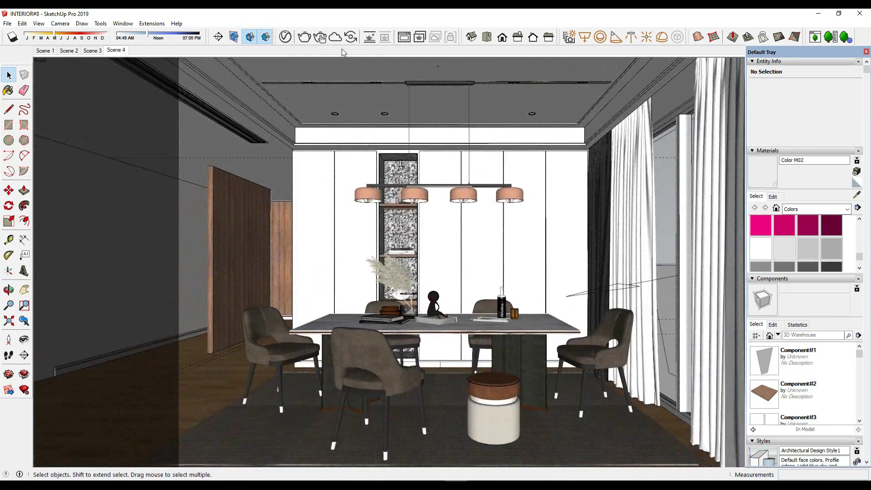
Run a V-Ray test render, then select the objects at the curtain top.
left_click(404, 37)
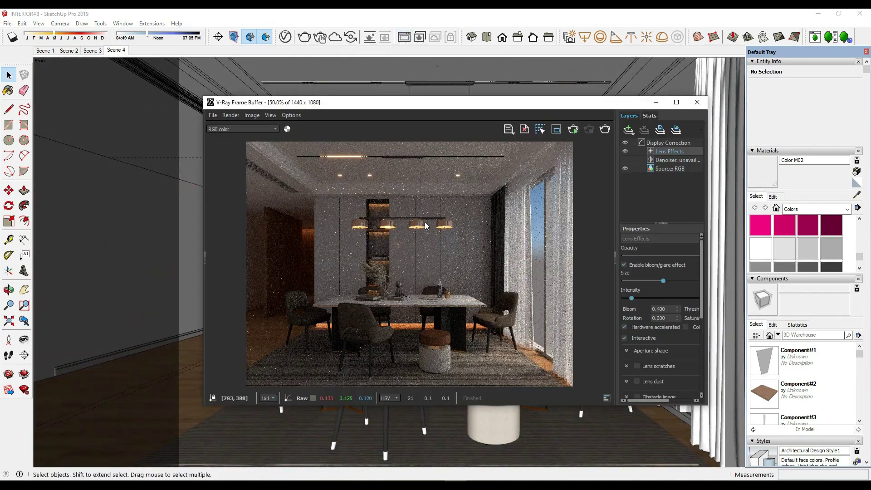
left_click(697, 103)
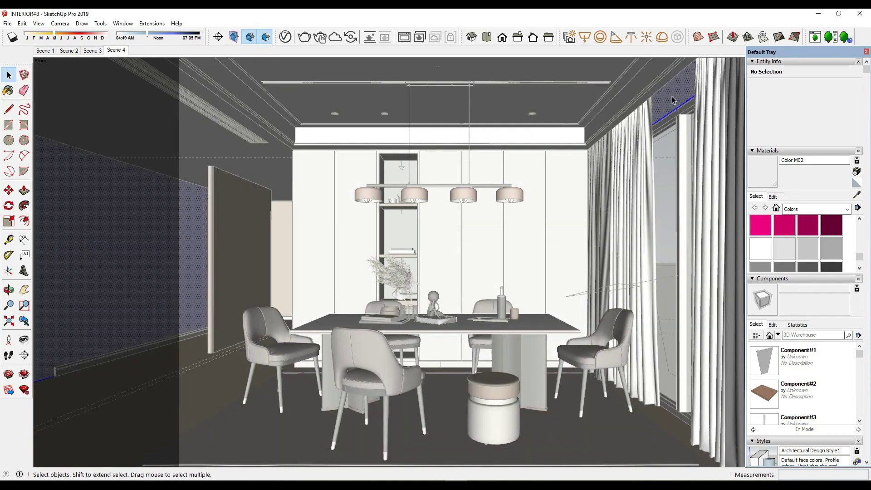
left_click(672, 99)
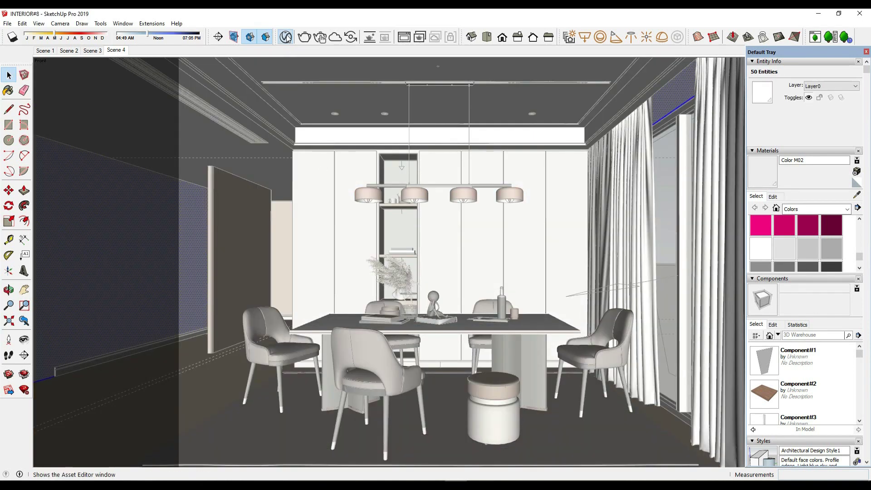
left_click(285, 37)
left_click_drag(241, 89, 539, 93)
Add RAL1013 from the 016 WallPaint & Wallpaper library to the scene materials.
left_click(294, 240)
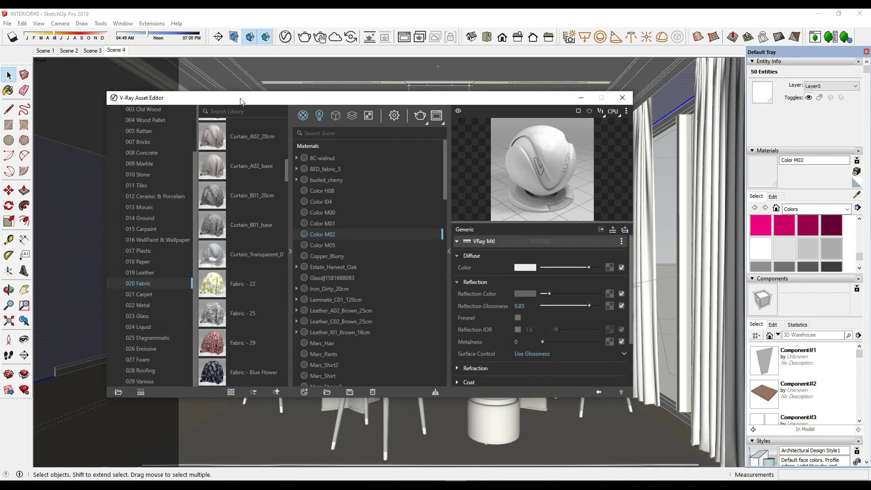
left_click(192, 152)
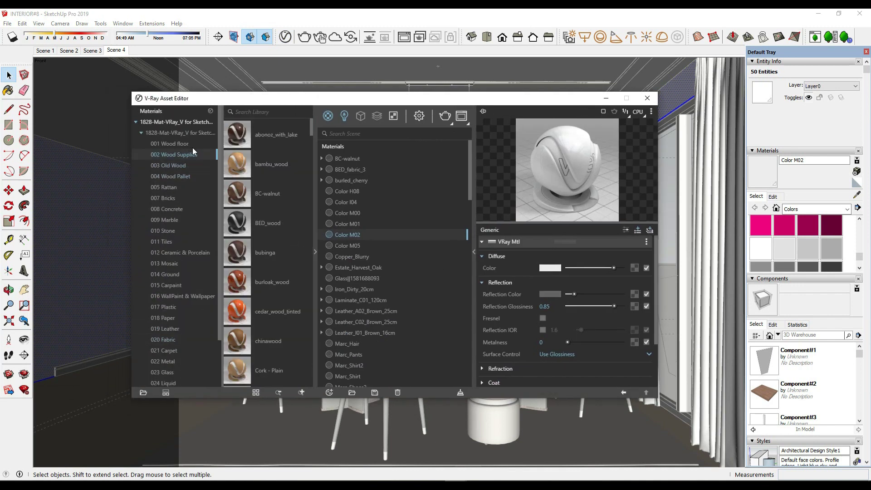
left_click(179, 296)
scroll(265, 228, "down", 2)
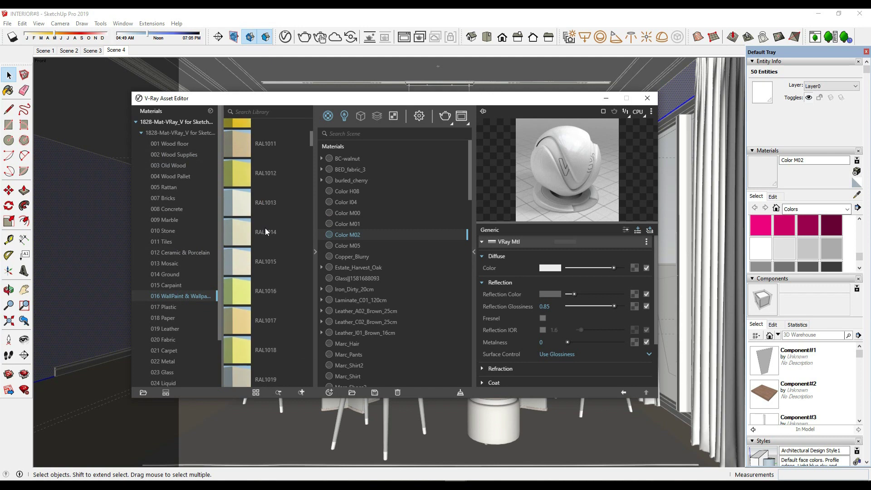
mouse_move(242, 208)
left_mouse_down()
mouse_move(519, 108)
mouse_move(362, 101)
left_mouse_up()
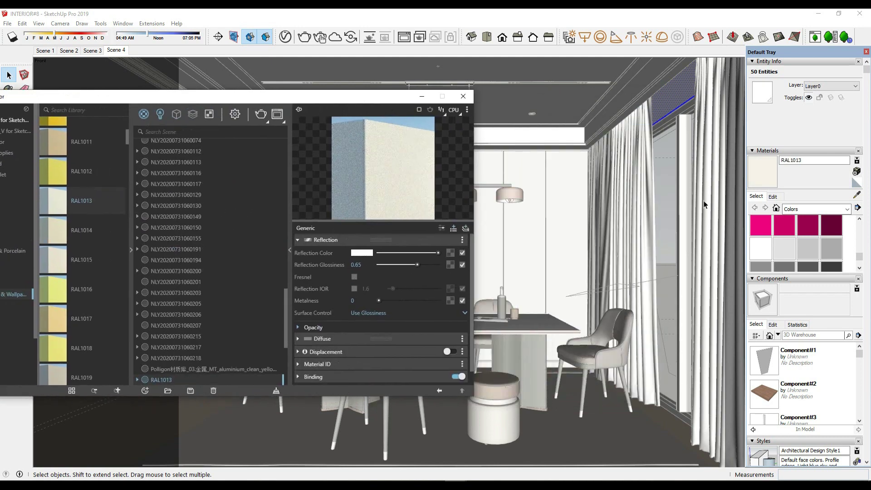
Darken RAL1013's diffuse colour slightly, lowering its V to 0.847.
key("b")
mouse_move(358, 99)
left_mouse_down()
mouse_move(172, 369)
mouse_move(273, 392)
mouse_move(361, 102)
left_mouse_up()
left_click(328, 242)
left_click(364, 267)
left_click_drag(550, 211, 542, 211)
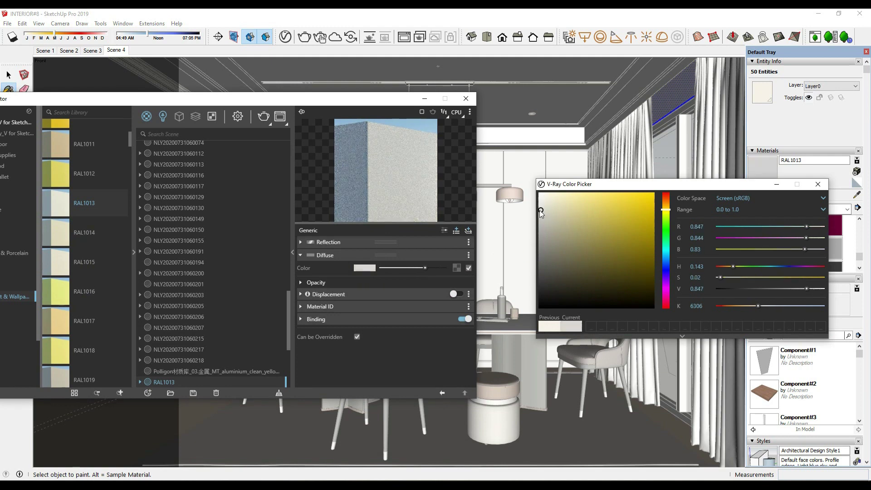
left_click(819, 184)
left_click(466, 99)
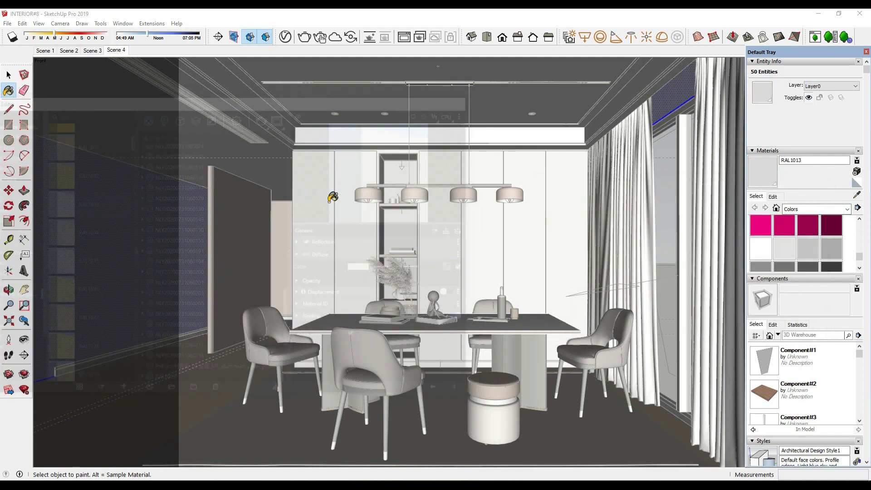
Clear the selection, collapse the material library, and start a new V-Ray render.
key("space")
key("ctrl+t")
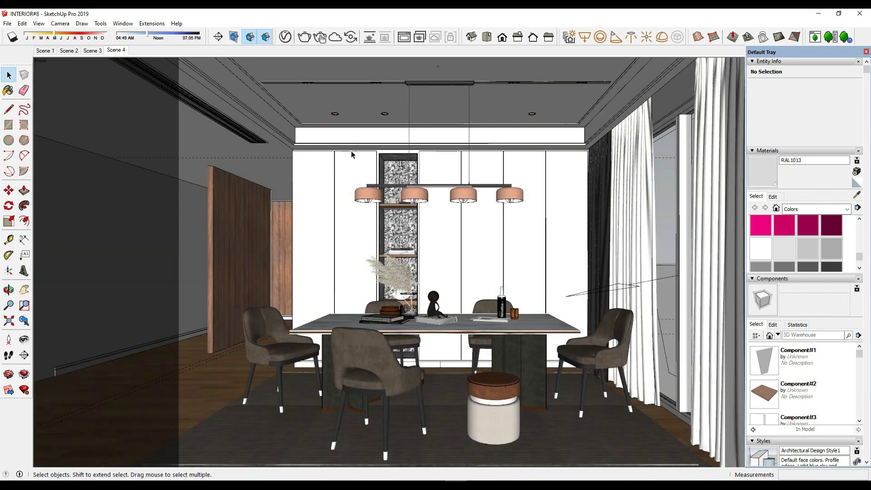
left_click(404, 36)
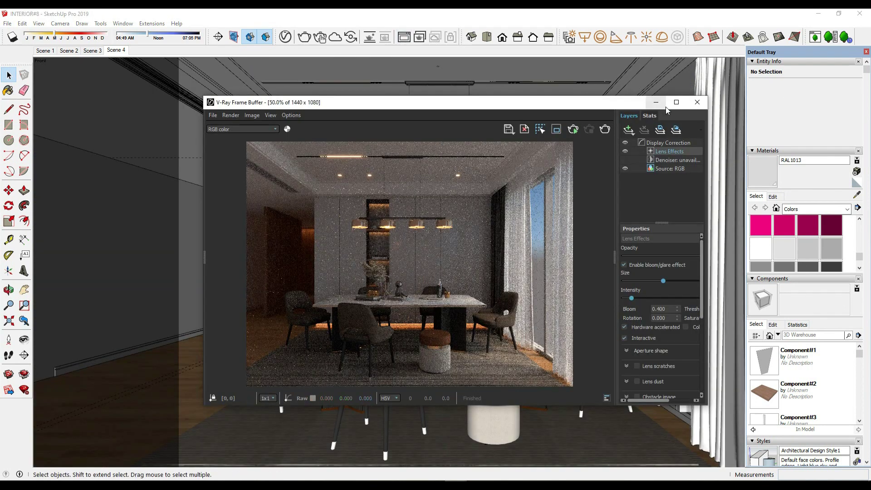
left_click(698, 103)
left_click(285, 37)
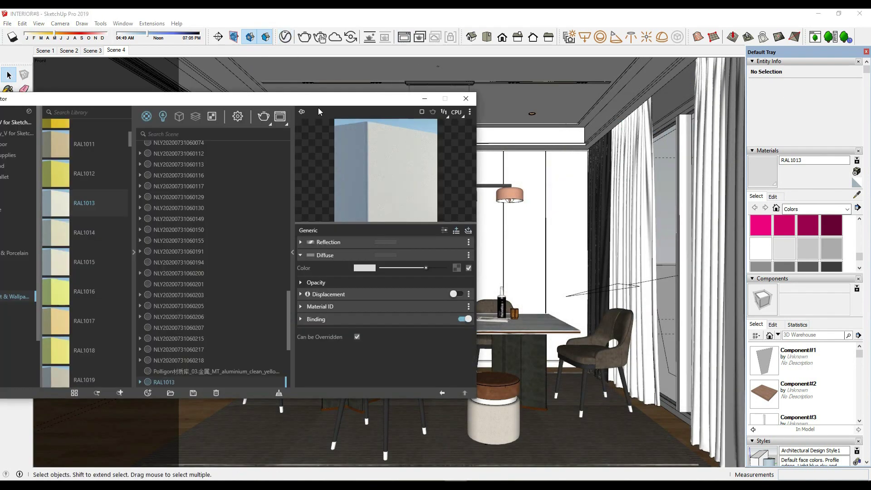
left_click(289, 278)
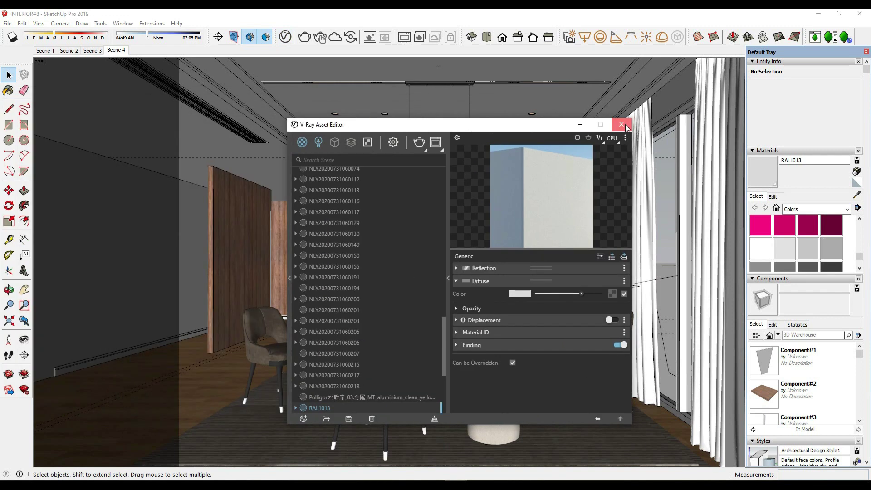
left_click(622, 124)
left_click(305, 39)
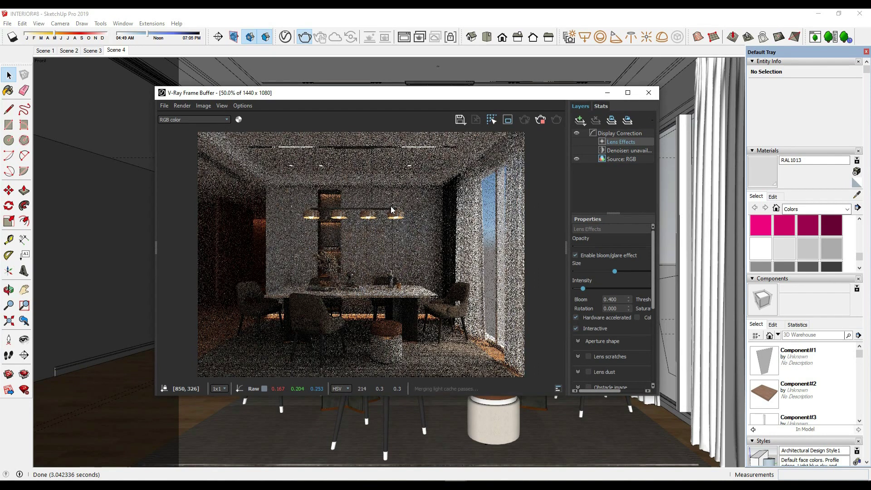
Inspect the render at 100% and back at 50%, then sample the Color I04 wall material.
double_click(365, 230)
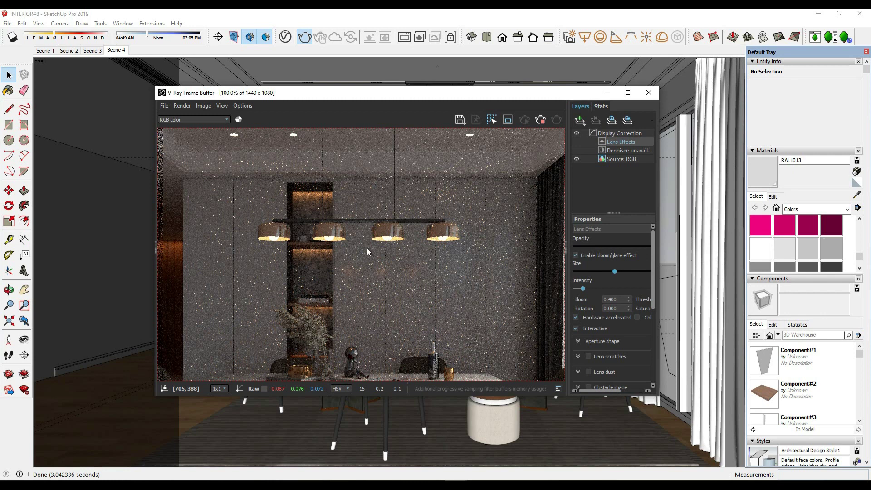
double_click(368, 249)
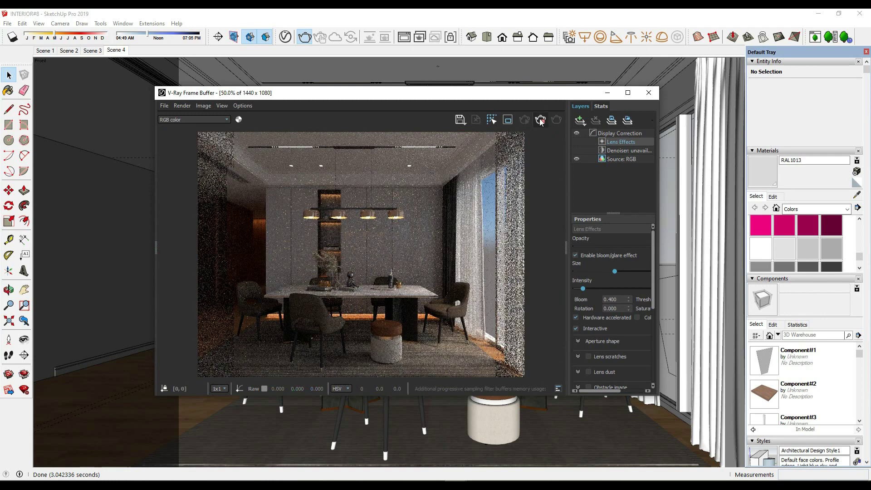
left_click(649, 92)
left_click(832, 225)
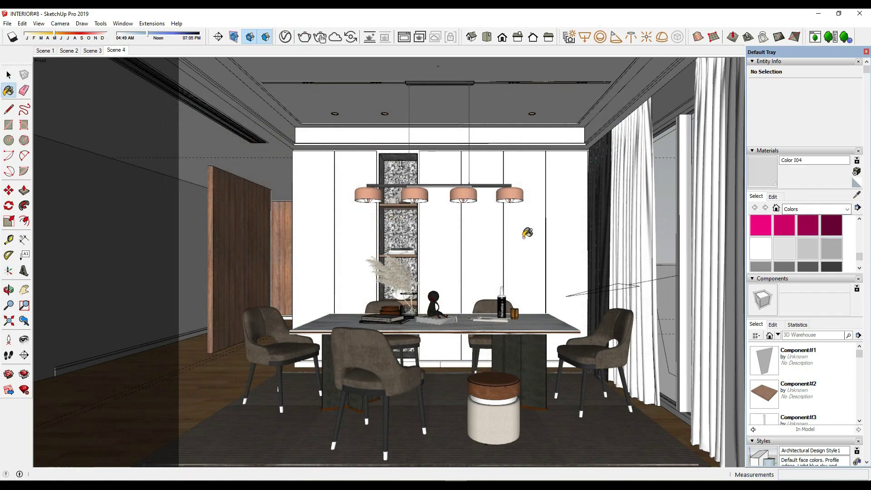
Brighten the diffuse colour of the Color I04 material.
left_click(285, 38)
left_click(523, 294)
left_click_drag(551, 208, 539, 198)
left_click(818, 184)
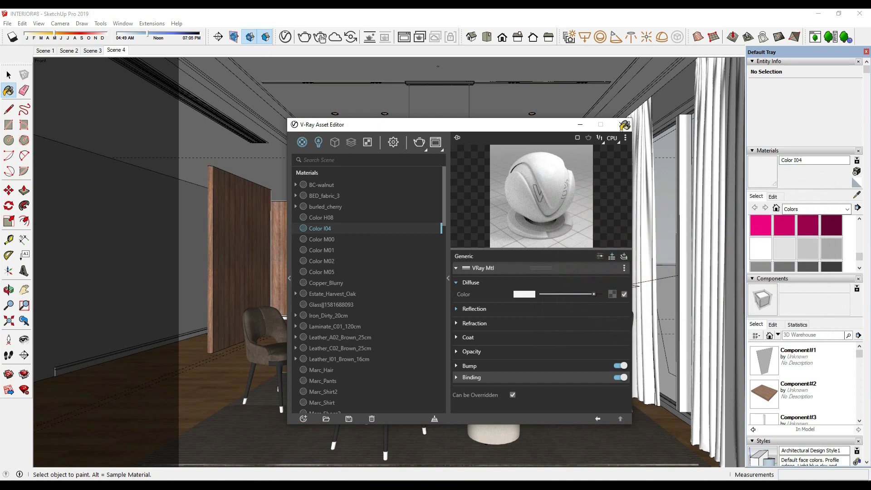
left_click(622, 124)
key("space")
Set the V-Ray render width to 1500 and camera exposure EV to 13.24.
left_click(285, 37)
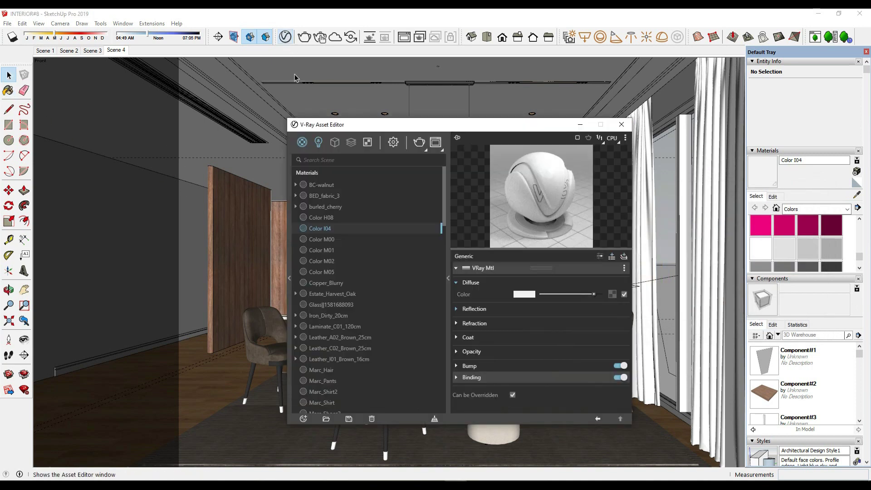
left_click(334, 131)
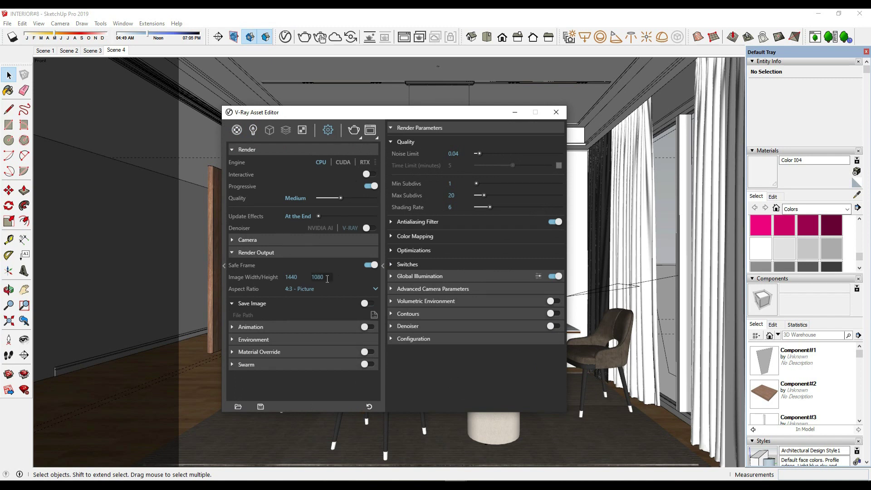
type("1500")
left_click(289, 251)
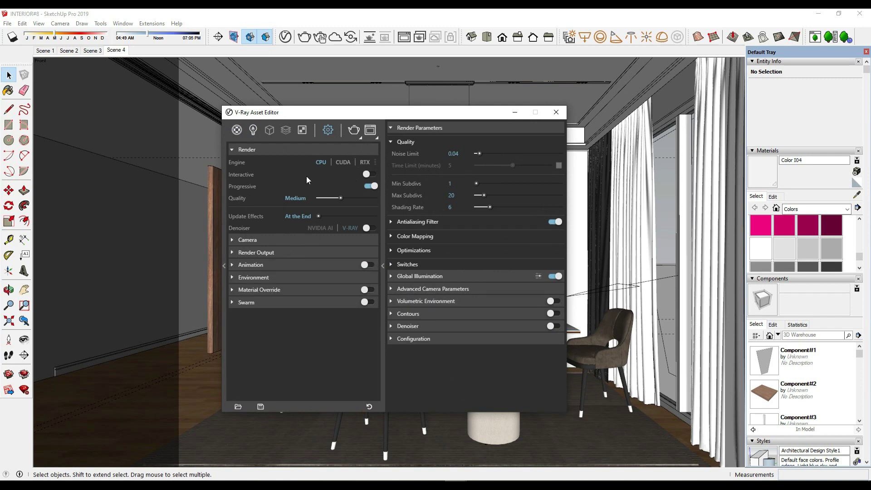
left_click(299, 151)
double_click(293, 217)
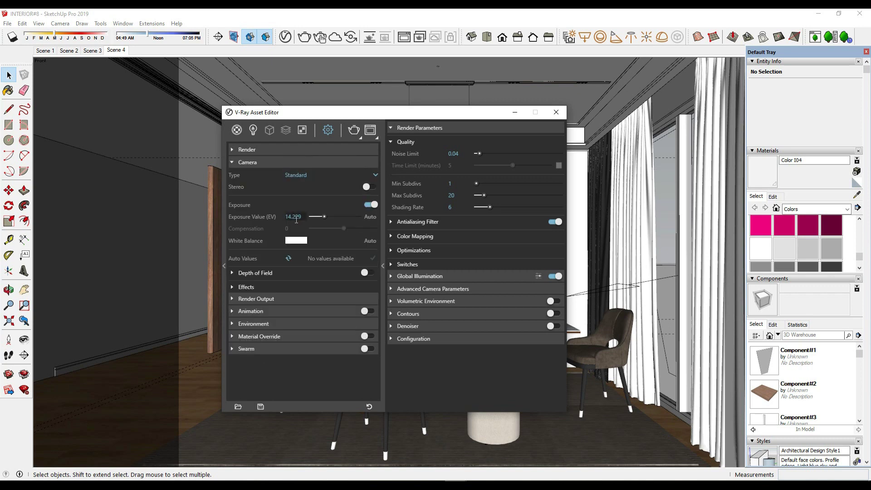
type("13.24")
left_click(283, 163)
left_click(284, 174)
left_click(285, 187)
left_click(469, 156)
type("0.001")
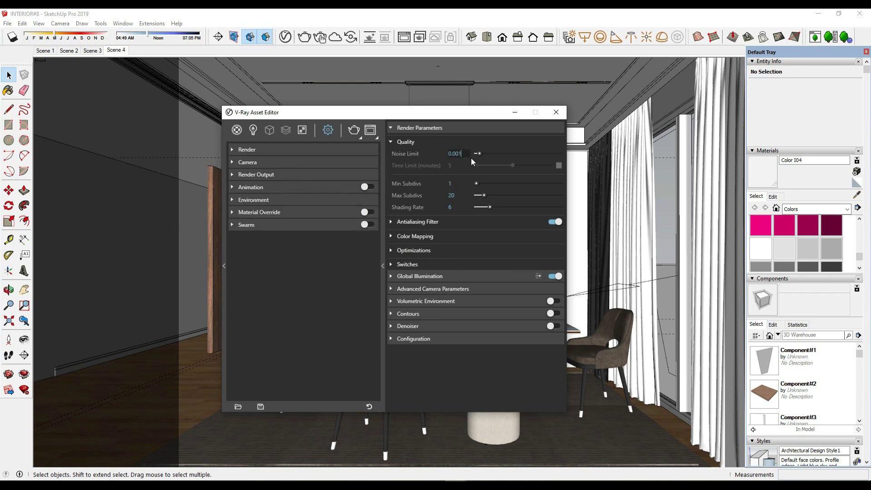
Use Irradiance map for GI primary rays and enable the Denoiser.
left_click(450, 129)
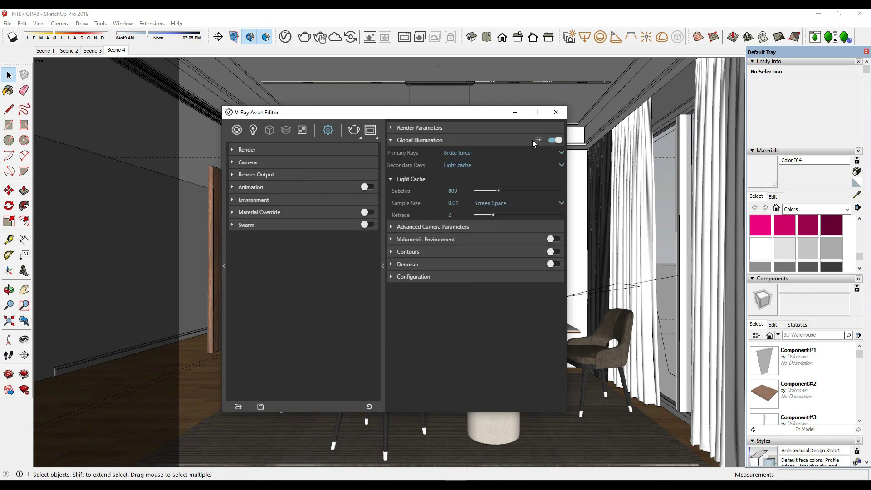
left_click(508, 153)
left_click(468, 164)
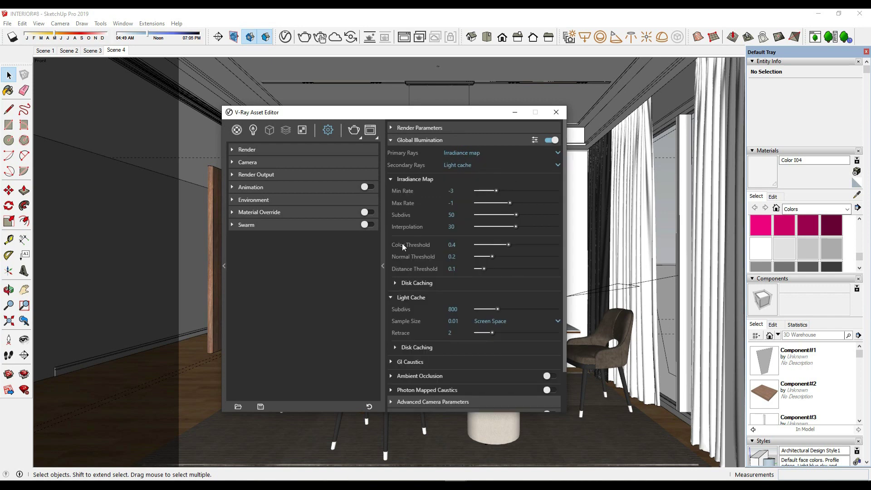
left_click(420, 140)
left_click(427, 153)
left_click(431, 190)
left_click(554, 191)
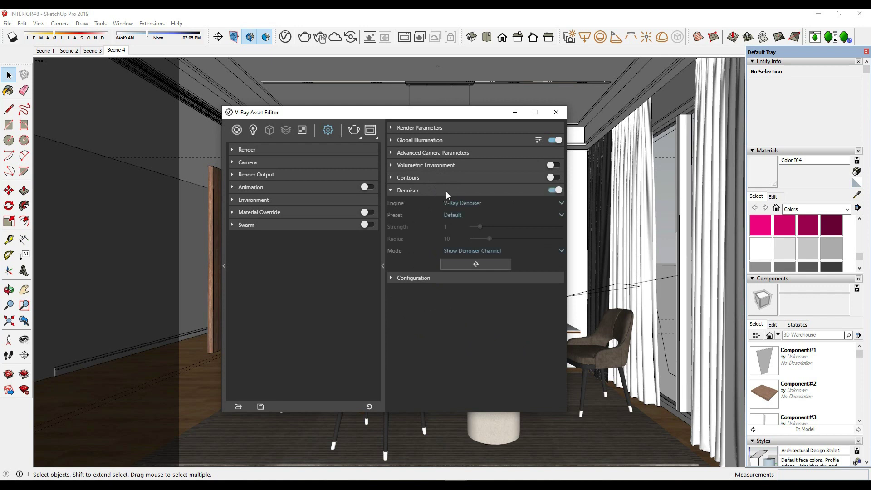
left_click(437, 192)
left_click(557, 113)
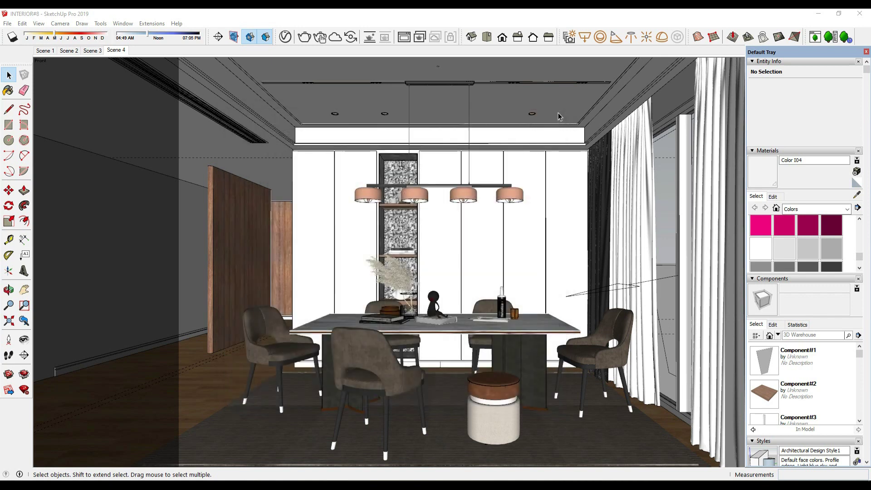
Start the V-Ray render and resize the Frame Buffer window.
left_click(305, 37)
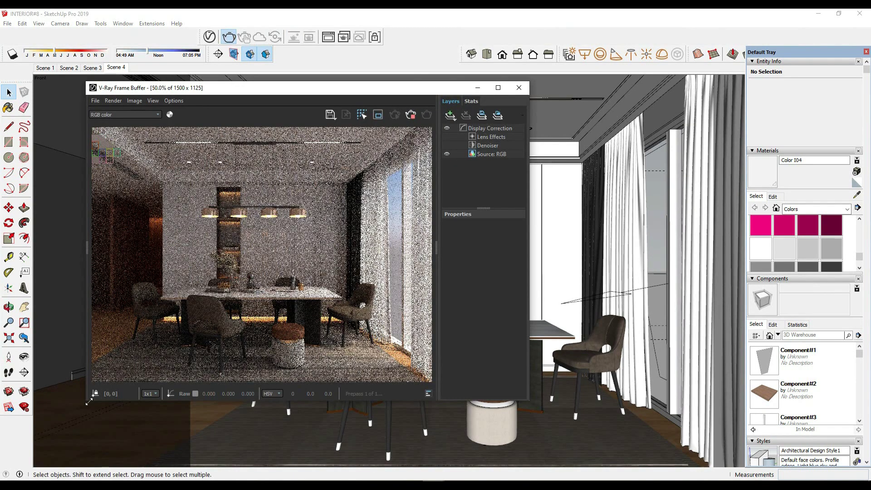
left_click_drag(89, 402, 35, 448)
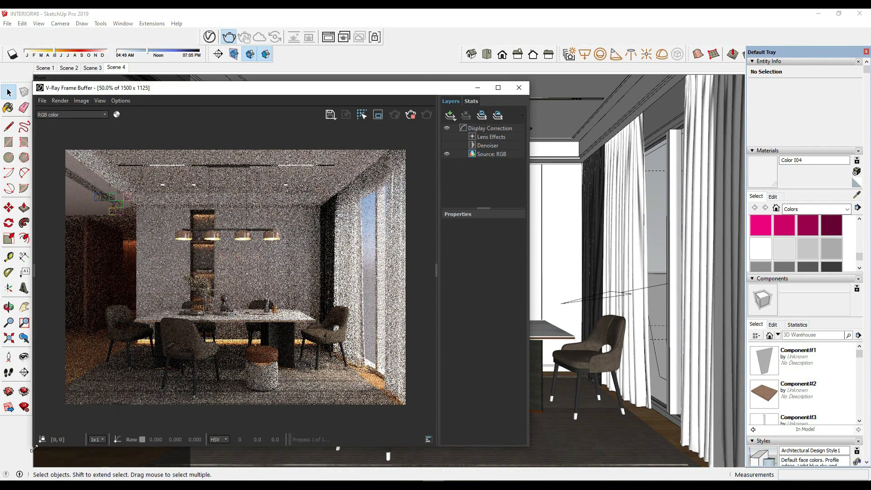
left_click_drag(34, 448, 63, 401)
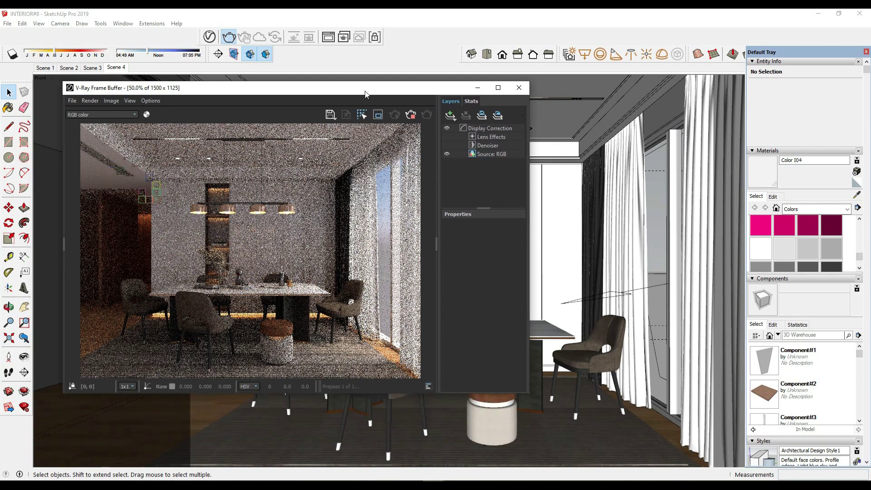
Enable the bloom/glare lens effect so the pendant lamps glow.
left_click(491, 145)
left_click_drag(529, 254, 560, 254)
left_click(477, 259)
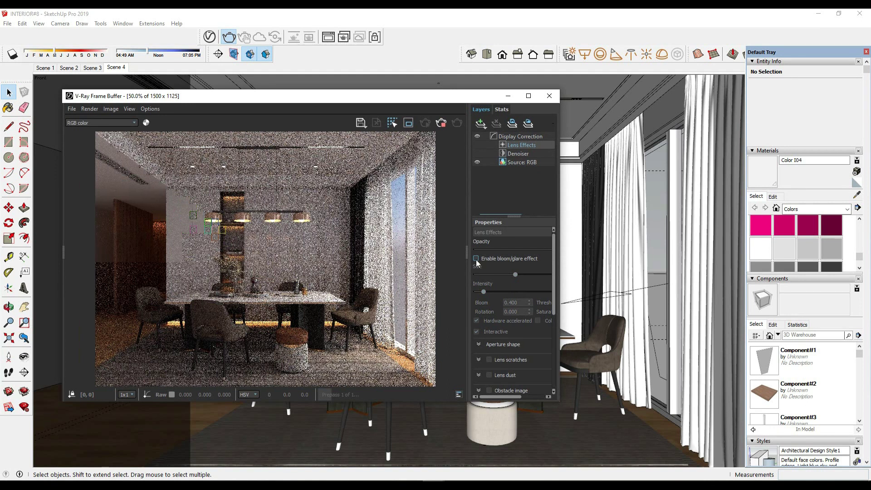
left_click(476, 259)
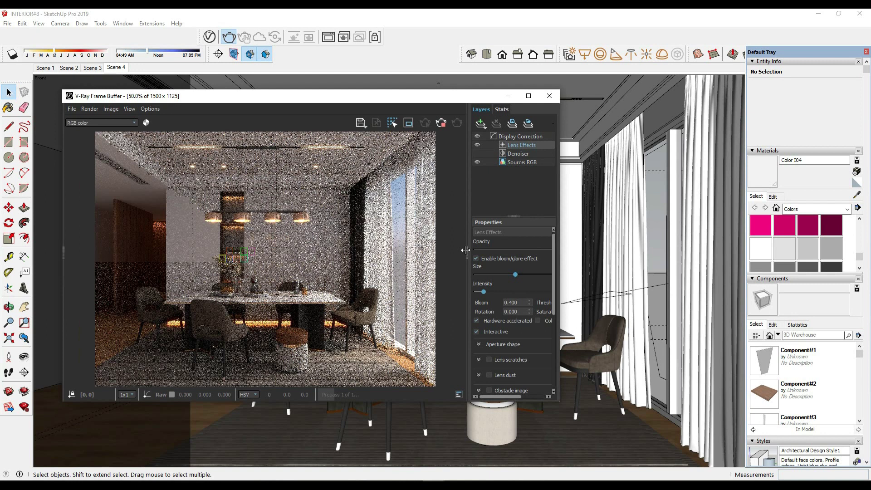
left_click_drag(467, 250, 556, 250)
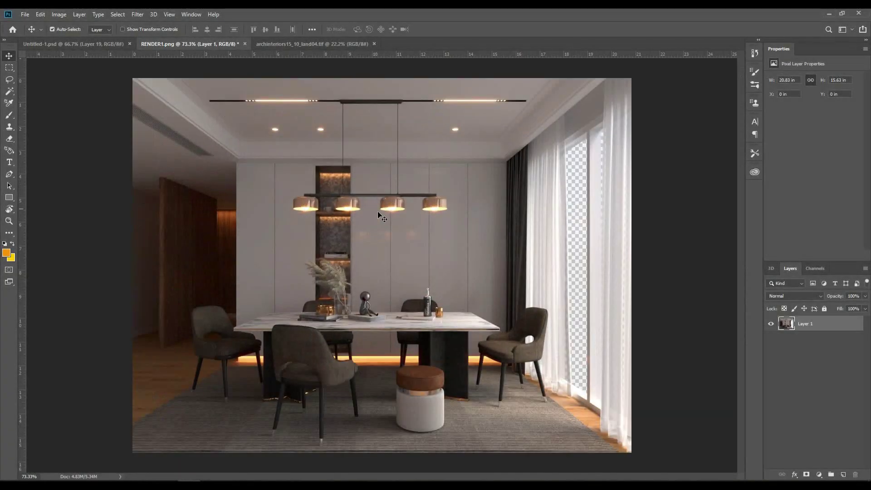
Bring the landscape photo into RENDER1 as Layer 2 below the render layer.
left_click(272, 43)
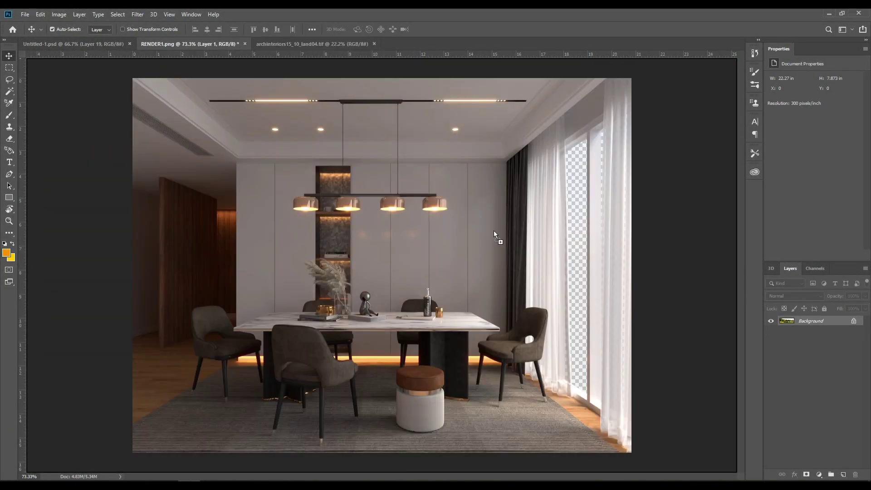
left_click_drag(237, 45, 567, 214)
scroll(590, 218, "down", 2, "alt")
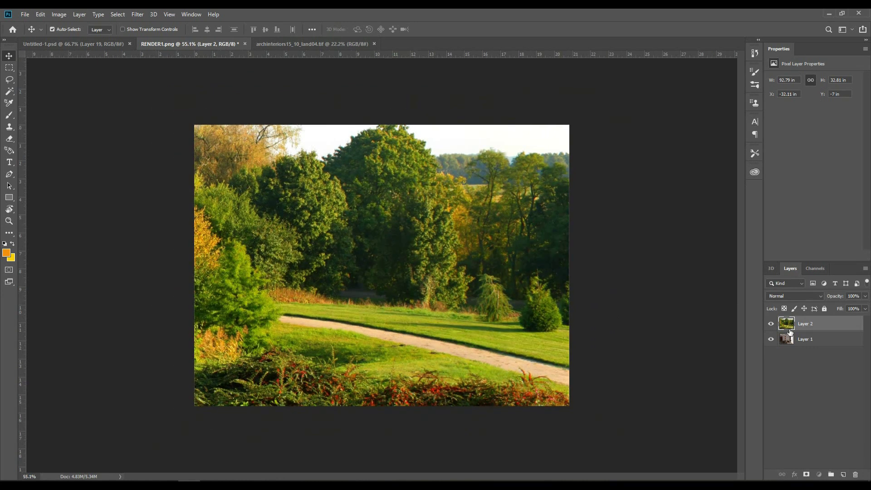
left_click_drag(790, 333, 790, 346)
scroll(526, 304, "down", 5, "alt")
Scale the landscape to about 72% and position it behind the windows.
key("ctrl+t")
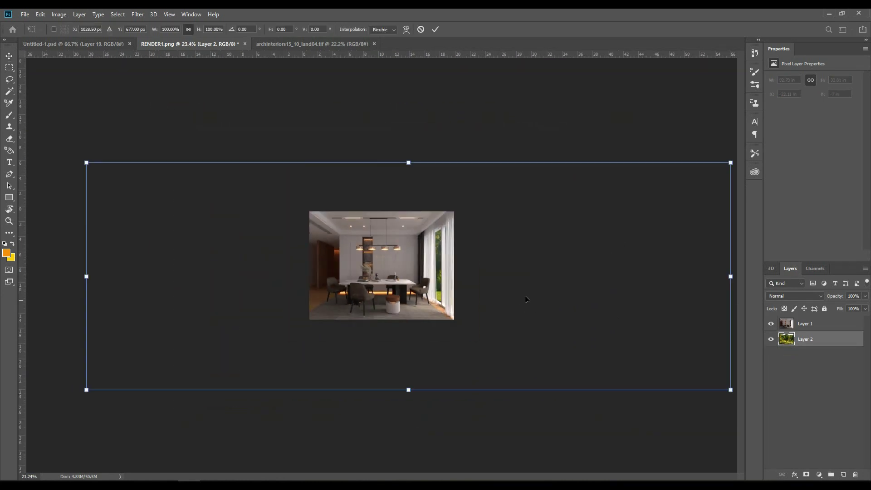
left_click_drag(731, 163, 550, 228)
scroll(415, 411, "up", 1, "alt")
scroll(439, 385, "up", 1, "alt")
scroll(440, 386, "up", 2, "alt")
mouse_move(431, 391)
left_mouse_down()
mouse_move(229, 413)
mouse_move(372, 427)
mouse_move(481, 421)
mouse_move(529, 431)
mouse_move(492, 413)
mouse_move(334, 426)
mouse_move(400, 432)
mouse_move(443, 404)
mouse_move(408, 408)
mouse_move(410, 394)
mouse_move(262, 397)
mouse_move(266, 410)
mouse_move(540, 396)
mouse_move(505, 378)
mouse_move(513, 404)
mouse_move(496, 403)
mouse_move(502, 414)
left_mouse_up()
key("ctrl+plus")
key("ctrl+minus")
key("Return")
key("ctrl+0")
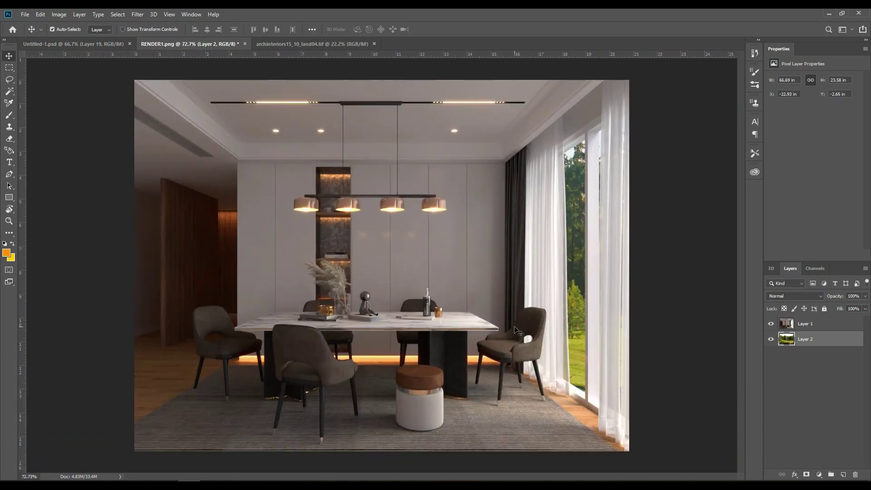
Lower the landscape layer's opacity to 90%, then reselect the render layer.
right_click(490, 304)
left_click(467, 276)
type("80")
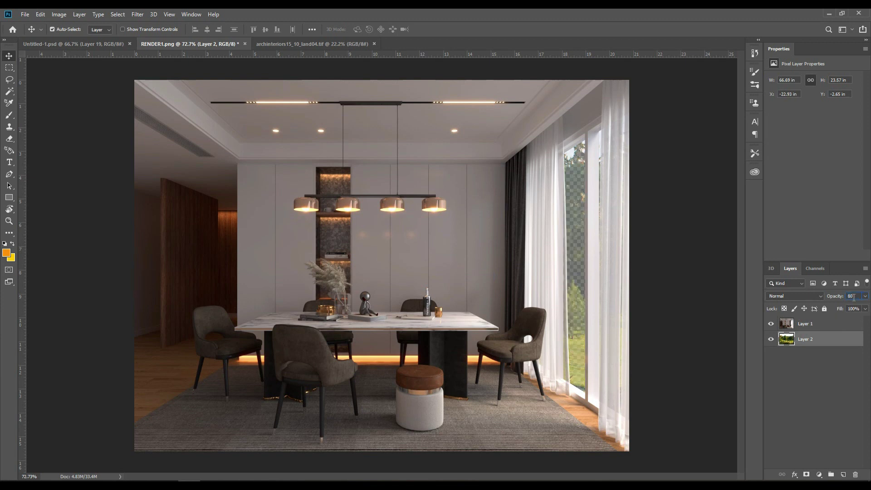
type("60")
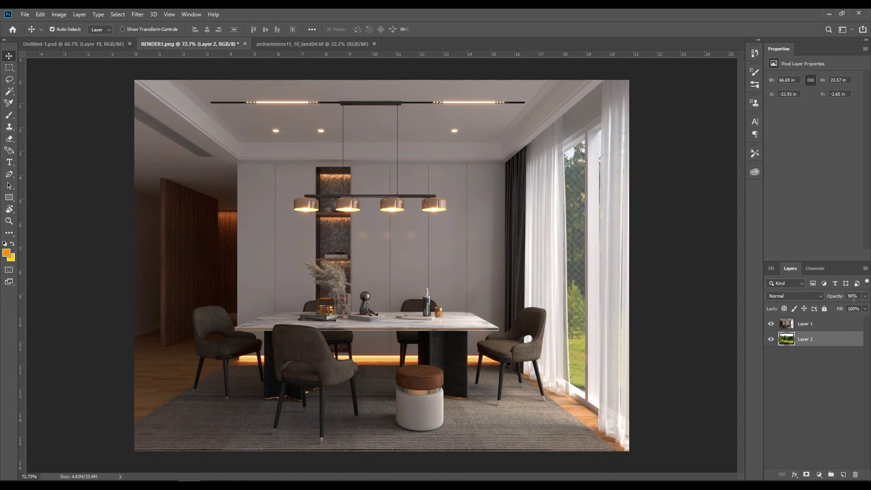
left_click(452, 281, "ctrl")
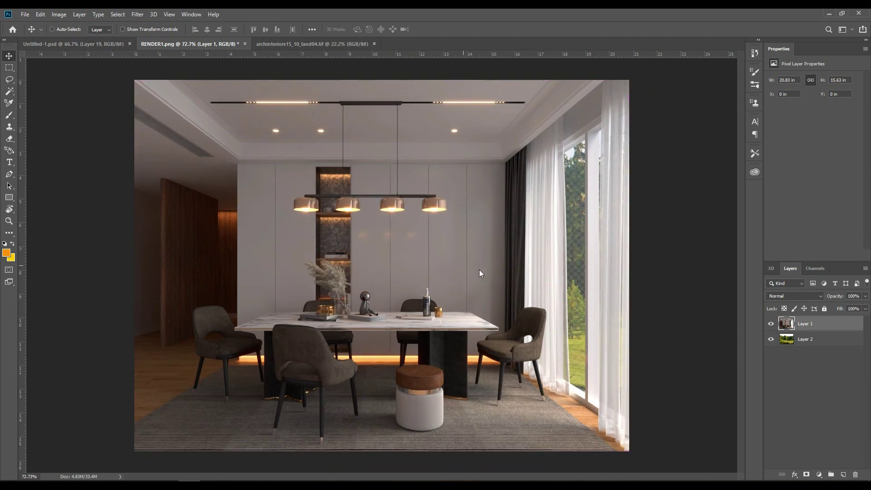
In Camera Raw, raise exposure to +0.40 and boost contrast, highlights, whites, texture and blacks.
key("ctrl+shift+a")
mouse_move(736, 241)
left_mouse_down()
mouse_move(751, 282)
mouse_move(747, 317)
mouse_move(749, 297)
left_mouse_up()
left_click_drag(738, 332, 742, 347)
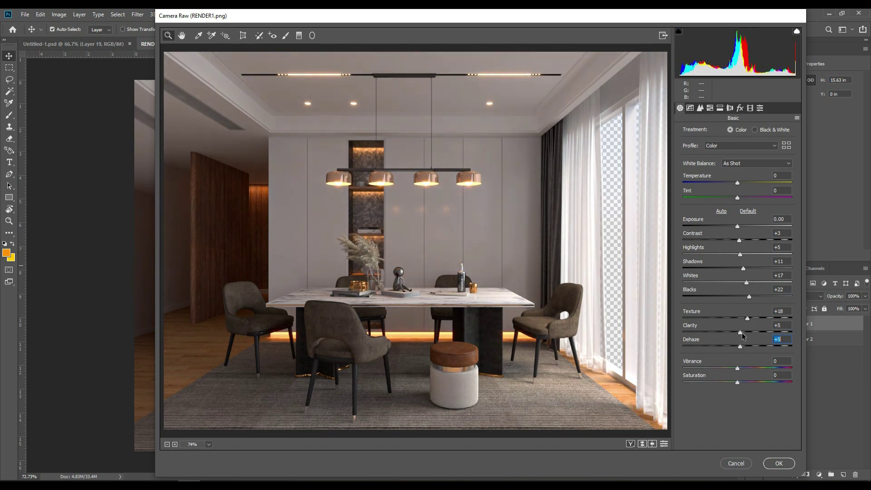
mouse_move(740, 255)
left_mouse_down()
mouse_move(743, 240)
mouse_move(760, 269)
left_mouse_up()
left_click_drag(738, 226, 742, 226)
left_click_drag(746, 282, 754, 283)
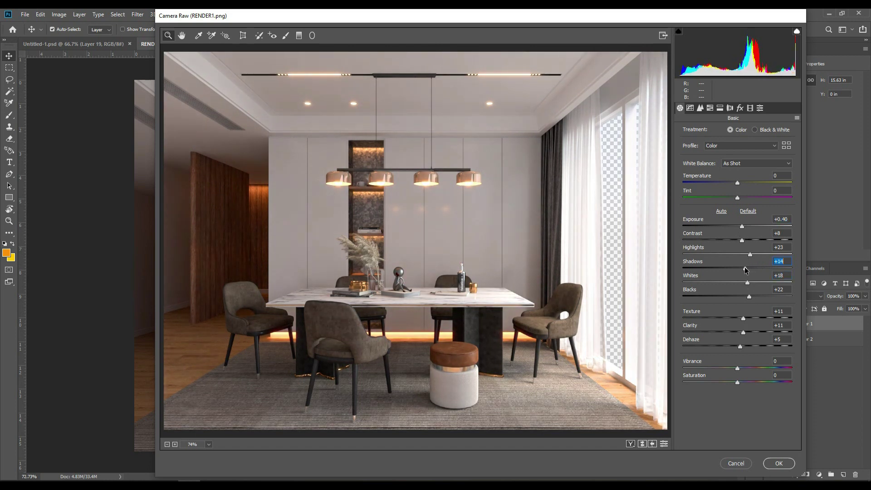
Push dehaze to +13 and clarity to +18, try more vibrance, and cool the temperature slightly.
left_click_drag(742, 347, 748, 333)
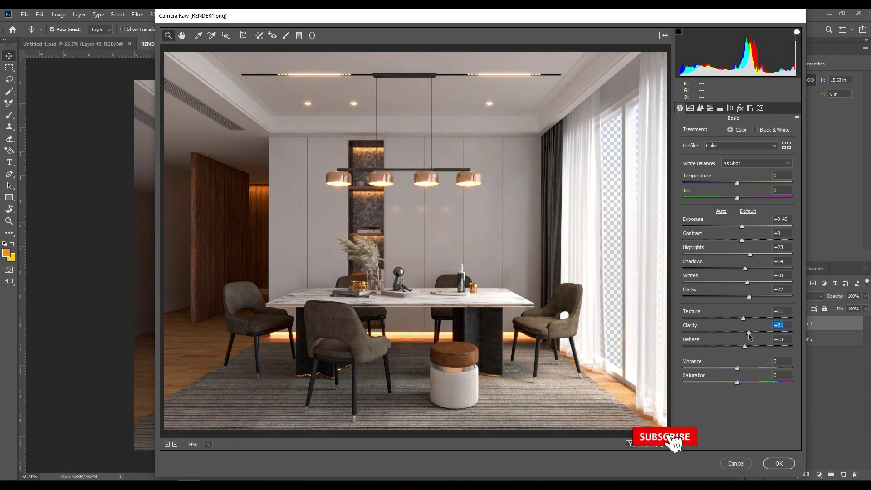
left_click(738, 369)
mouse_move(738, 368)
left_mouse_down()
mouse_move(757, 368)
mouse_move(742, 368)
left_mouse_up()
left_click_drag(739, 184, 738, 187)
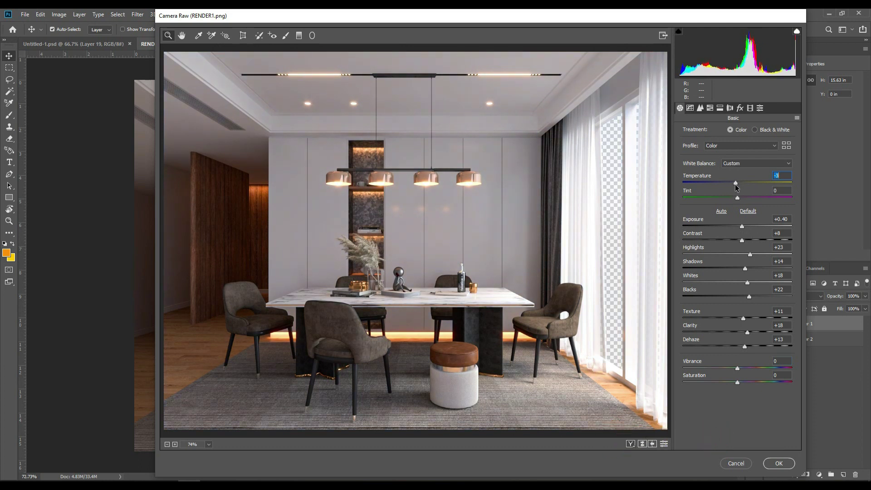
mouse_move(747, 282)
left_mouse_down()
mouse_move(748, 268)
mouse_move(757, 287)
left_mouse_up()
Commit the Camera Raw grade, then Smart Sharpen: amount 252%, radius 0.4 px, reduce noise 18%.
left_click(778, 463)
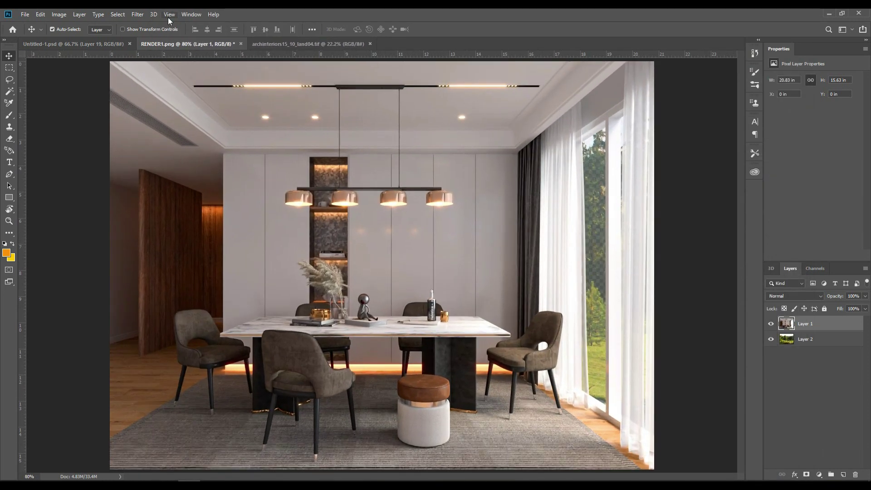
left_click(153, 14)
left_click(273, 204)
left_click_drag(536, 196, 359, 100)
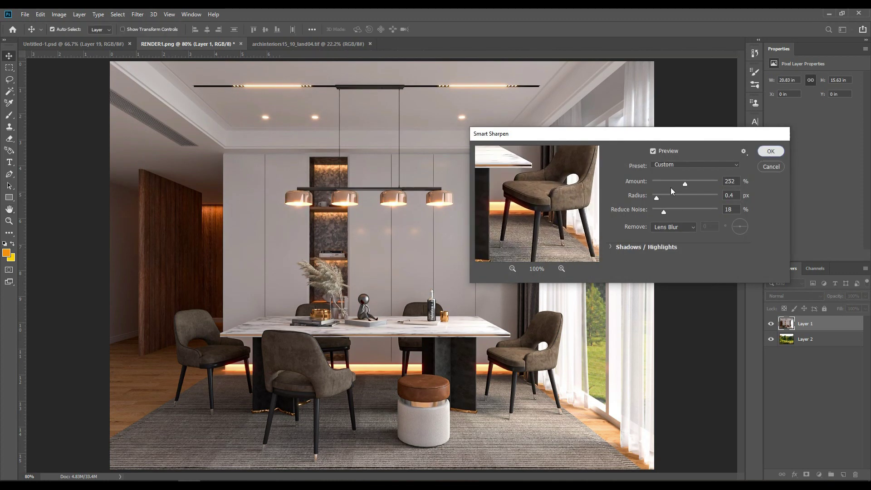
key("Return")
scroll(485, 312, "up", 3, "alt")
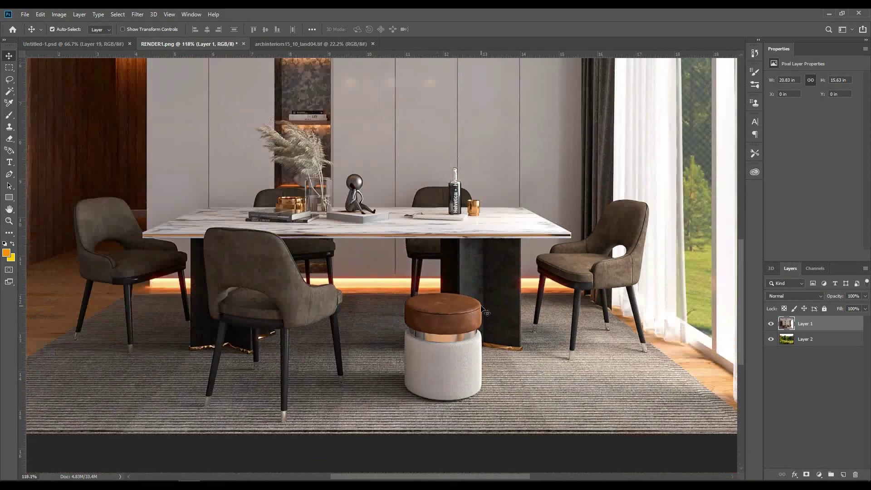